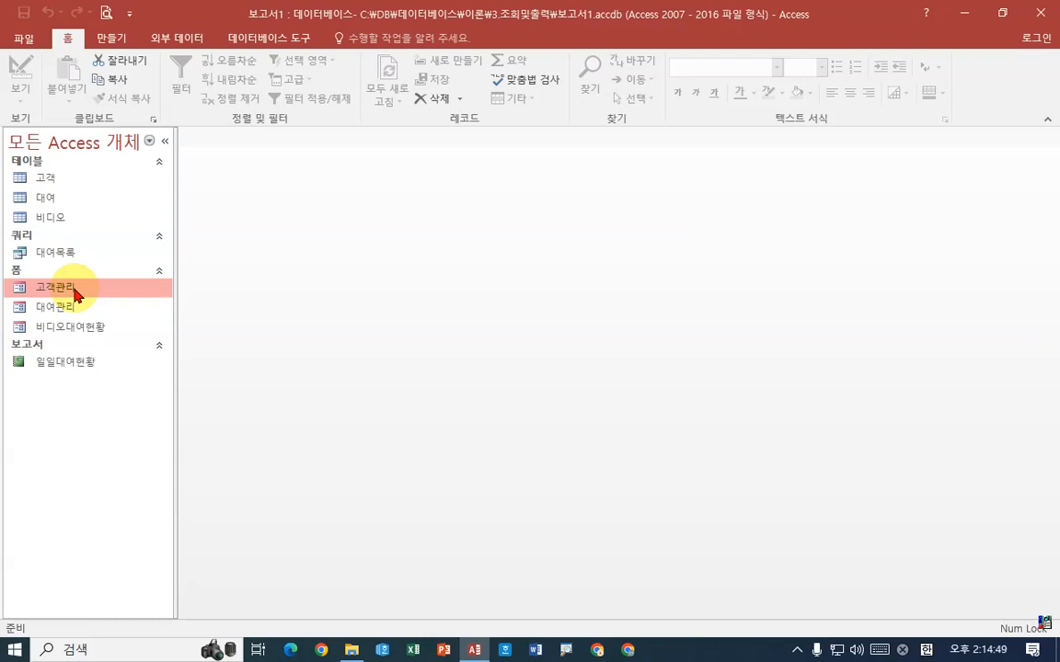
# Open the 일일대여현황 report in print preview and enlarge it to examine its columns and data
pyautogui.click(72, 364)
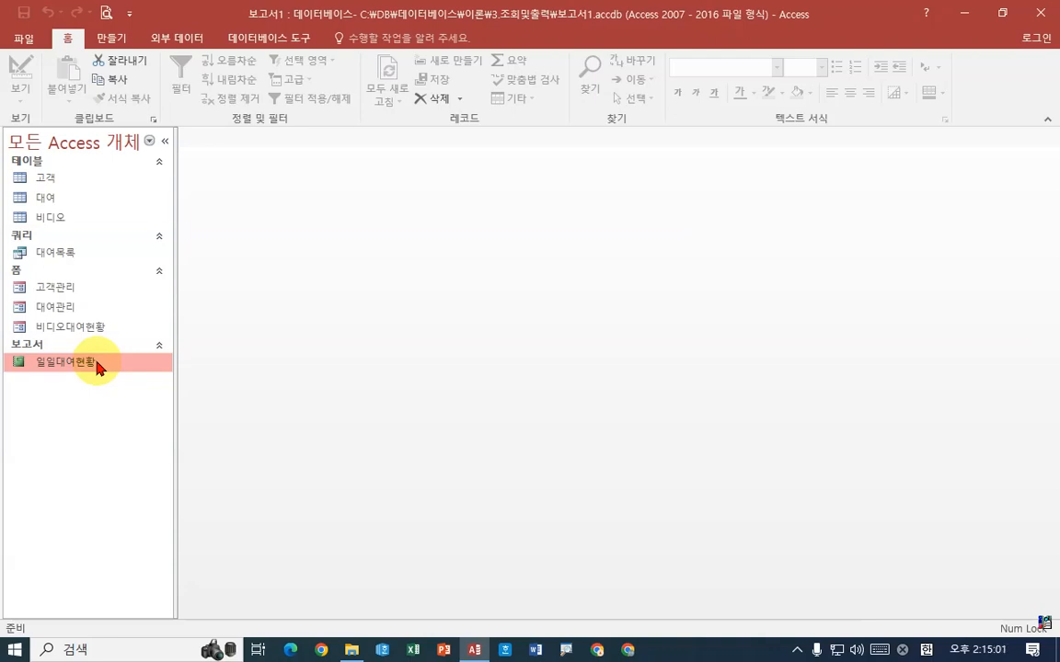
pyautogui.doubleClick(99, 368)
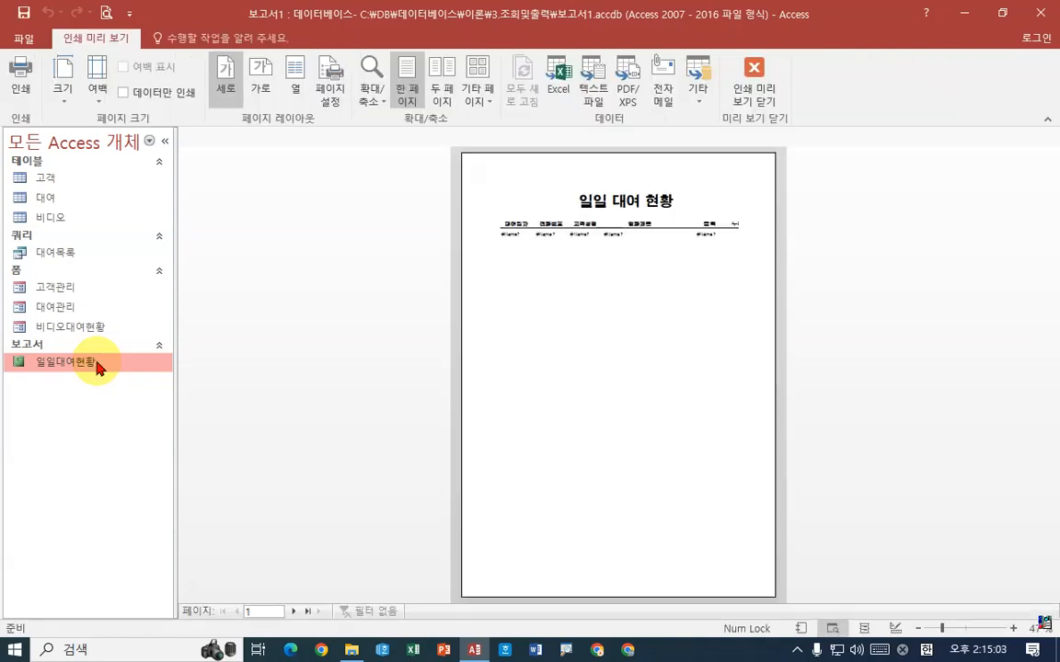
pyautogui.click(649, 268)
pyautogui.scroll(3, 635, 244)
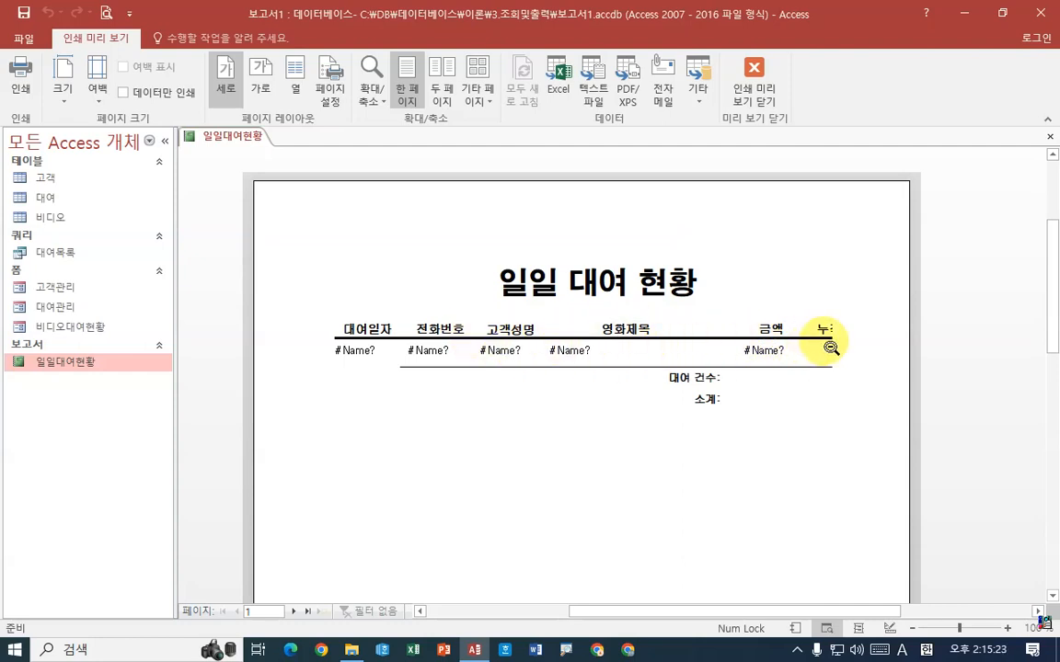
# Show the 일일대여현황 report in Design View and narrow the property sheet to reveal the full report width
pyautogui.rightClick(208, 153)
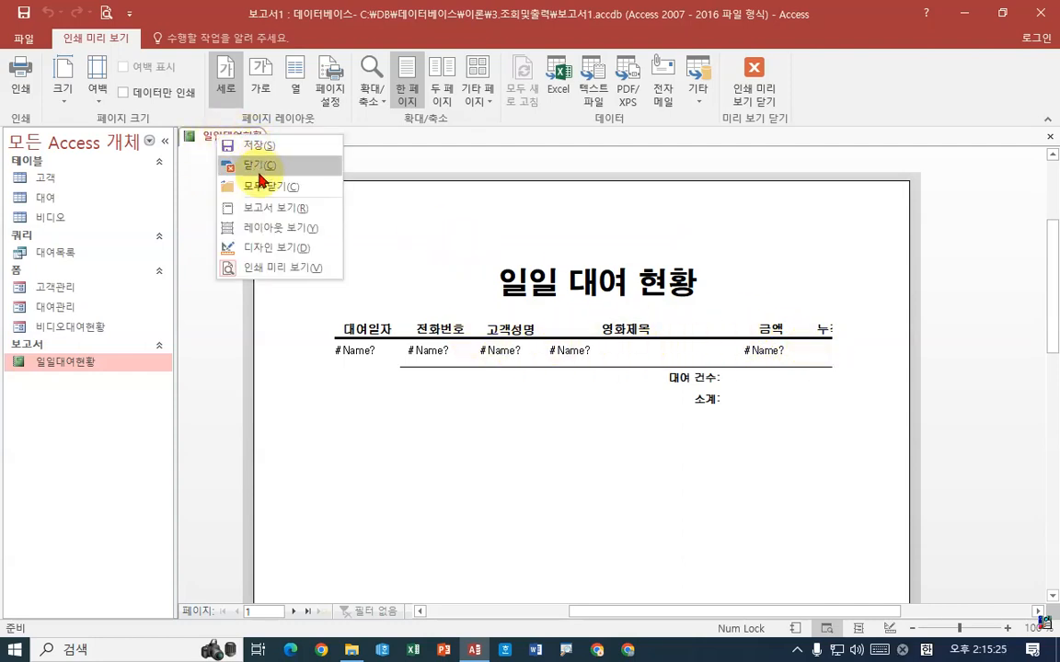
pyautogui.click(241, 243)
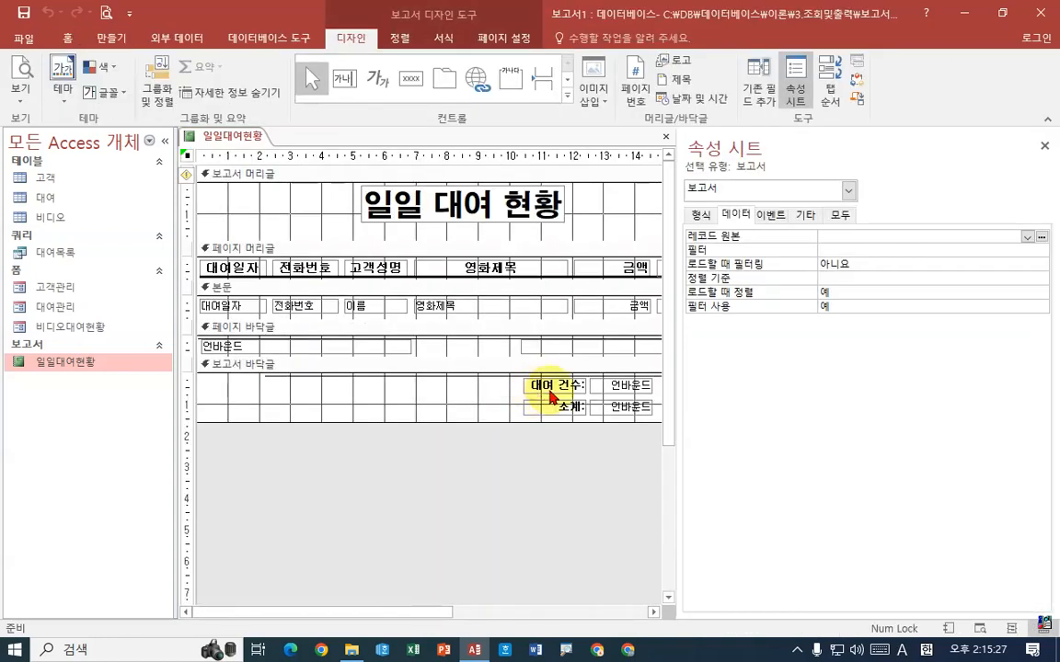
pyautogui.moveTo(678, 389); pyautogui.dragTo(771, 387)
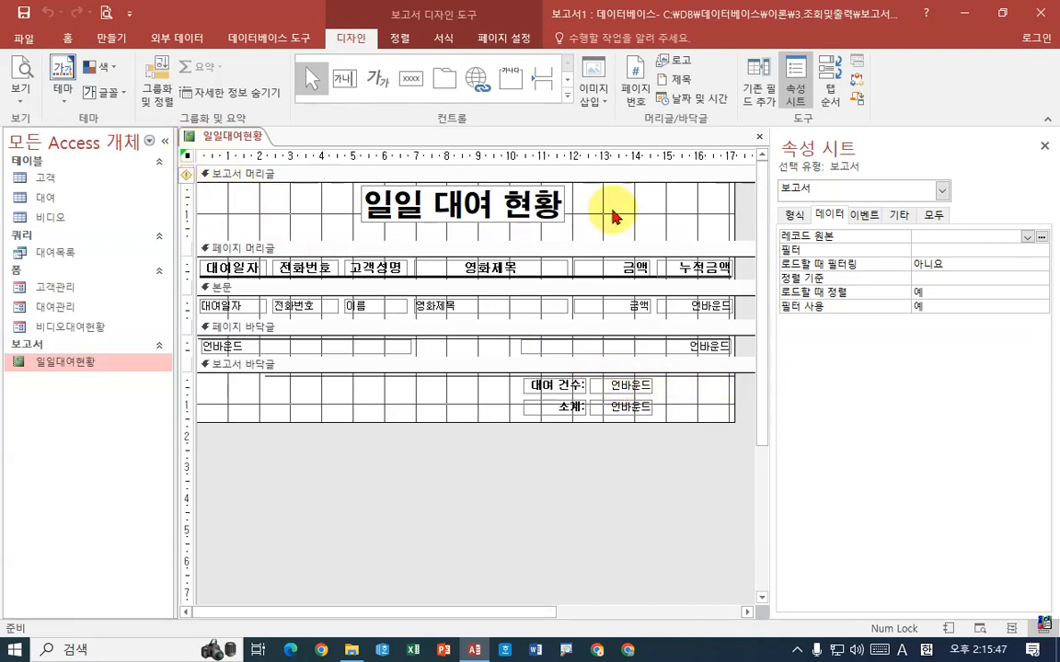
# Set the report's record source (레코드 원본) to the 대여목록 query
pyautogui.click(827, 215)
pyautogui.click(809, 237)
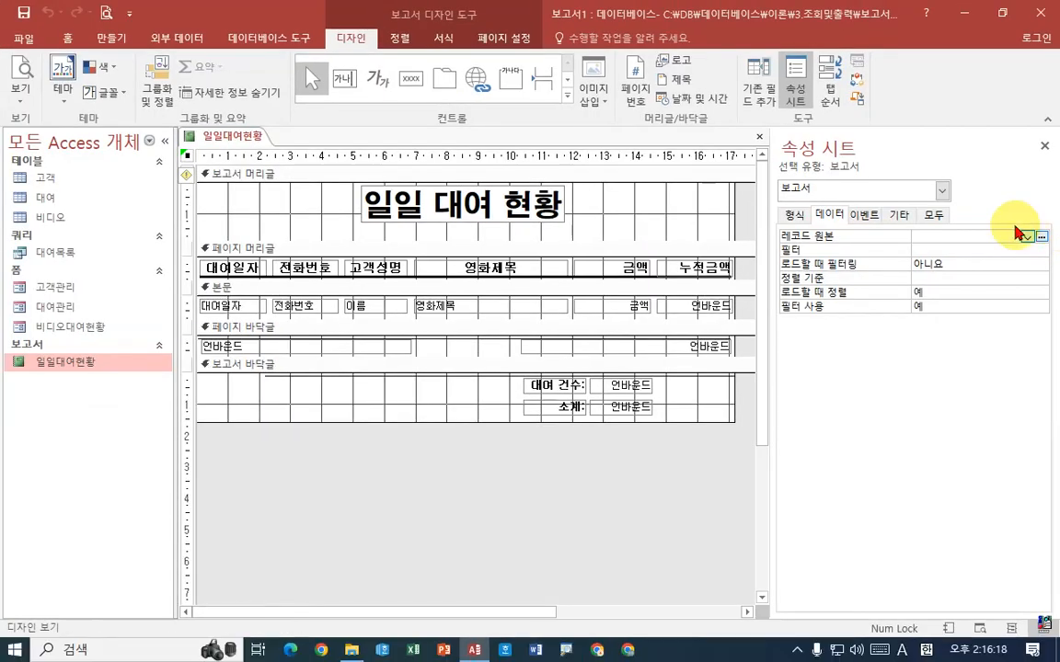
pyautogui.click(1025, 237)
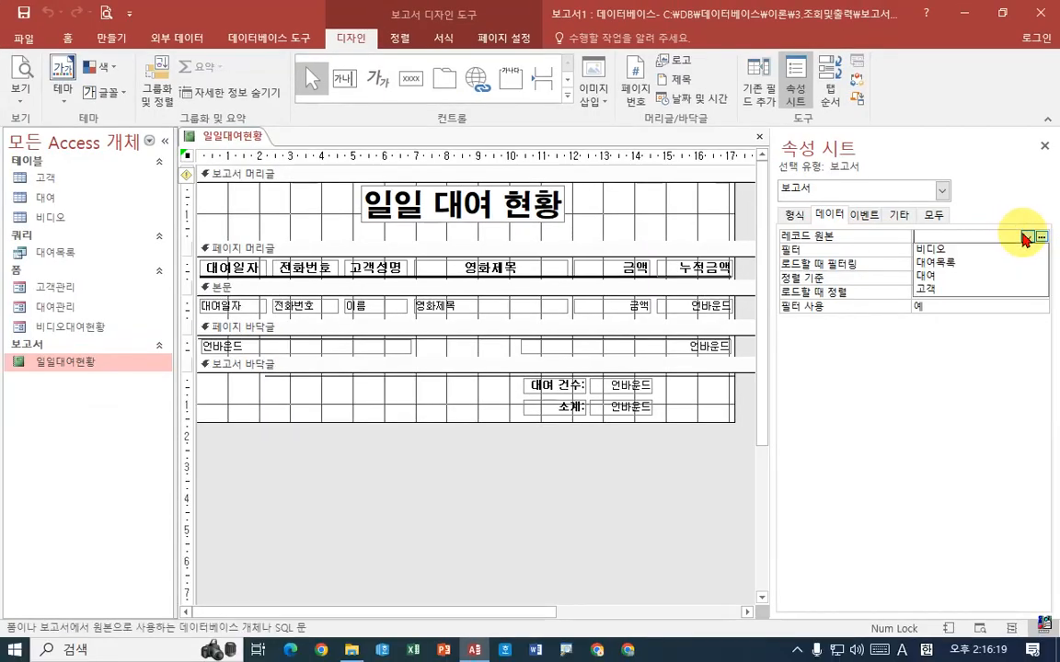
pyautogui.click(934, 263)
pyautogui.click(970, 236)
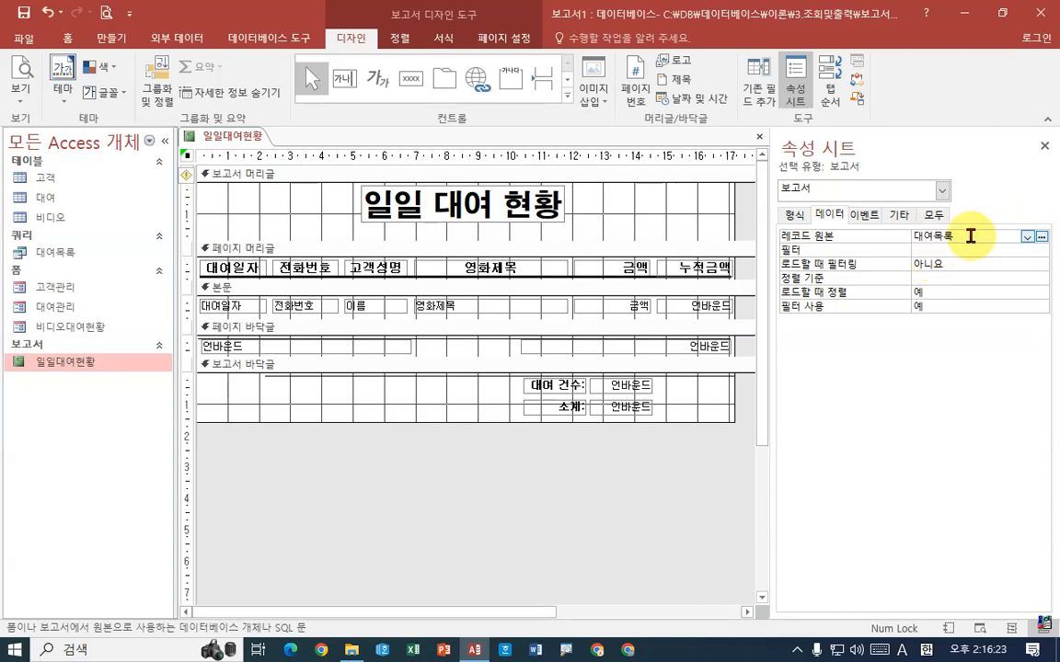
# Preview the report's pages to check the rental records from the new record source, and return to Design View
pyautogui.rightClick(234, 143)
pyautogui.rightClick(242, 140)
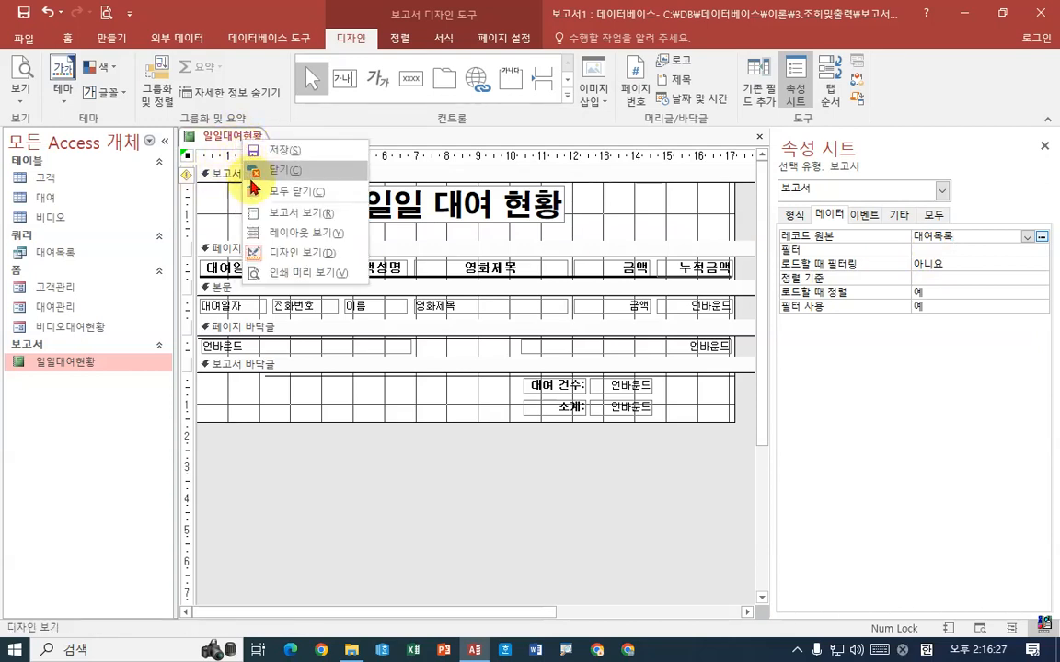
pyautogui.click(288, 273)
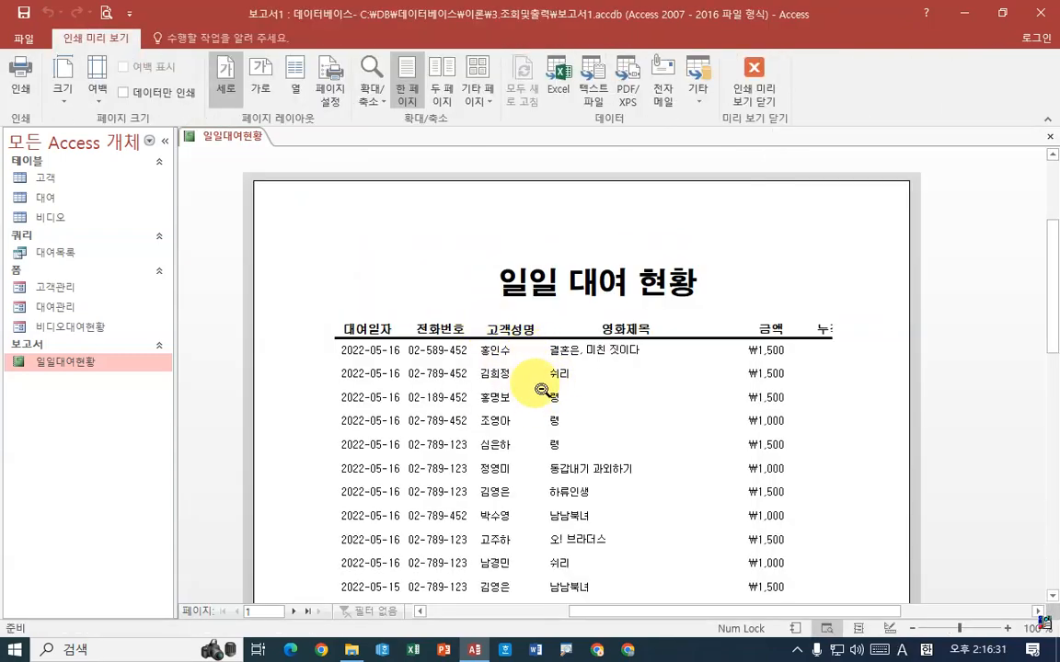
pyautogui.scroll(-4, 587, 391)
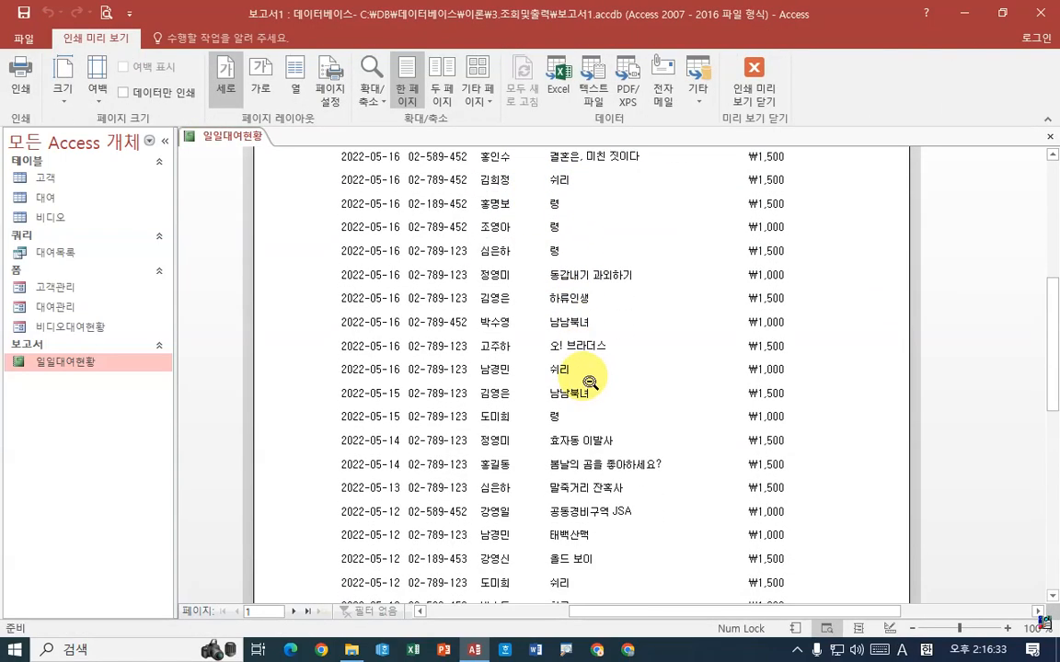
pyautogui.scroll(-3, 591, 377)
pyautogui.scroll(5, 593, 374)
pyautogui.scroll(-3, 595, 374)
pyautogui.scroll(3, 597, 373)
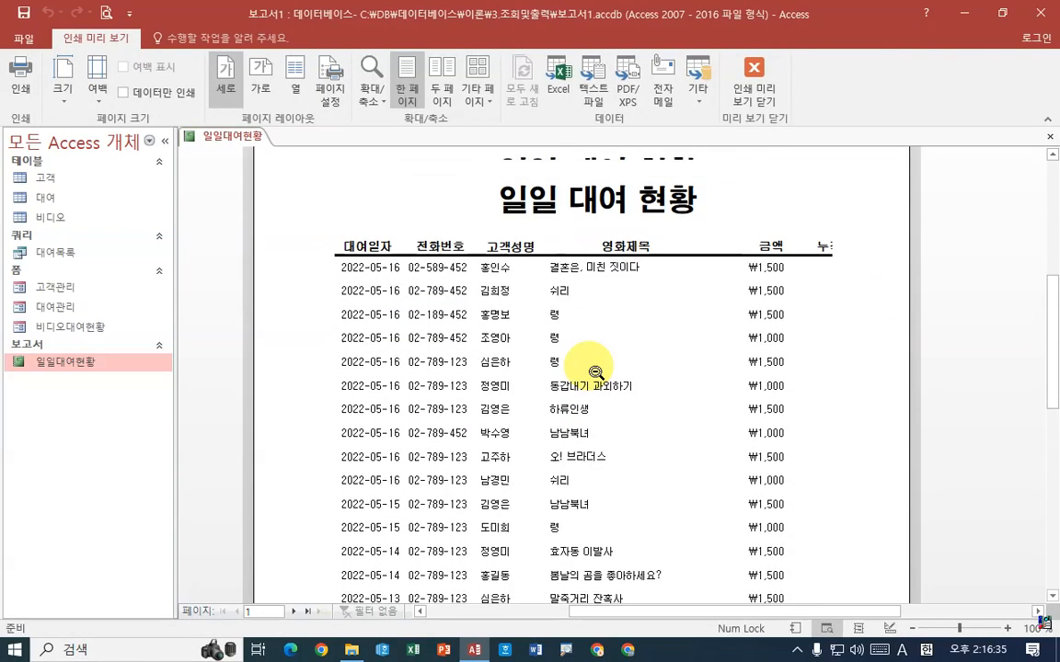
pyautogui.scroll(3, 596, 373)
pyautogui.rightClick(238, 136)
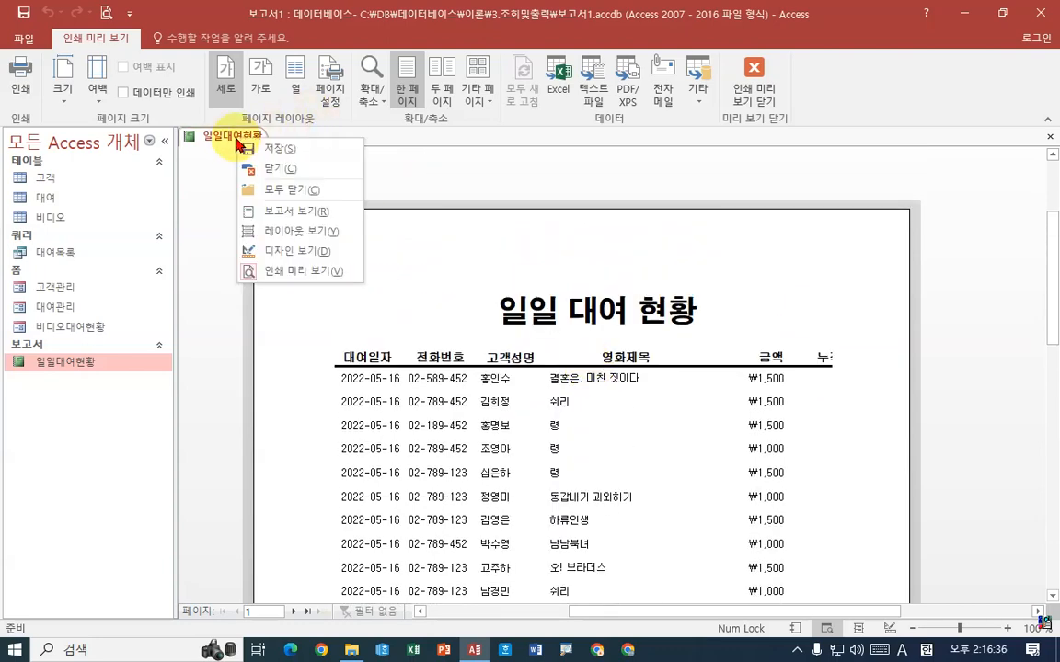
pyautogui.click(292, 251)
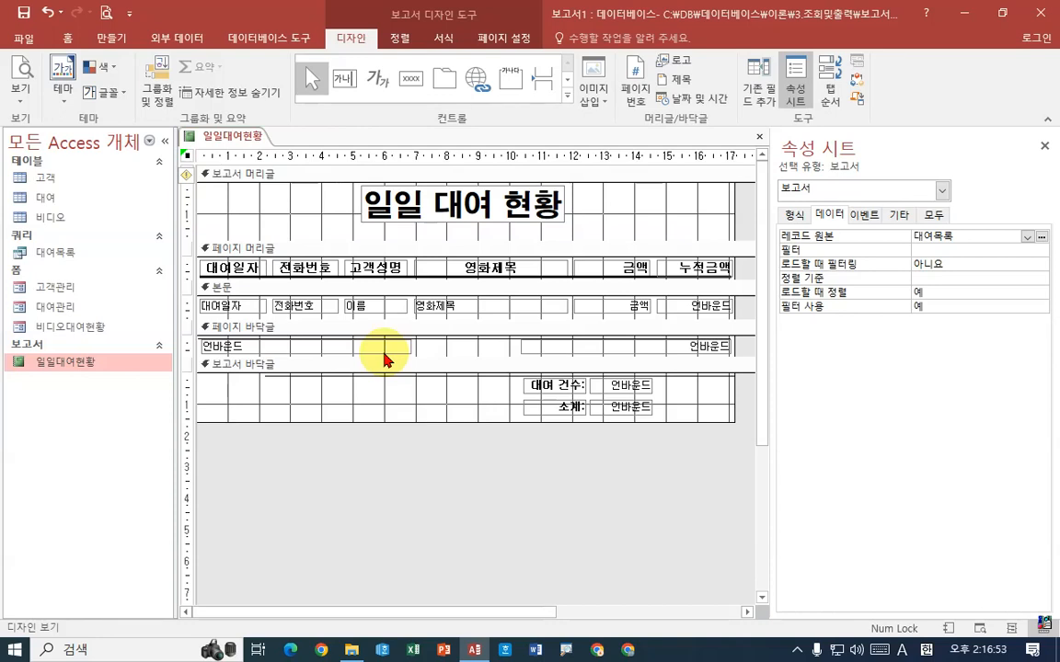
# Preview the report again and examine the order of the records by 대여일자 and by 전화번호 within one date
pyautogui.rightClick(241, 137)
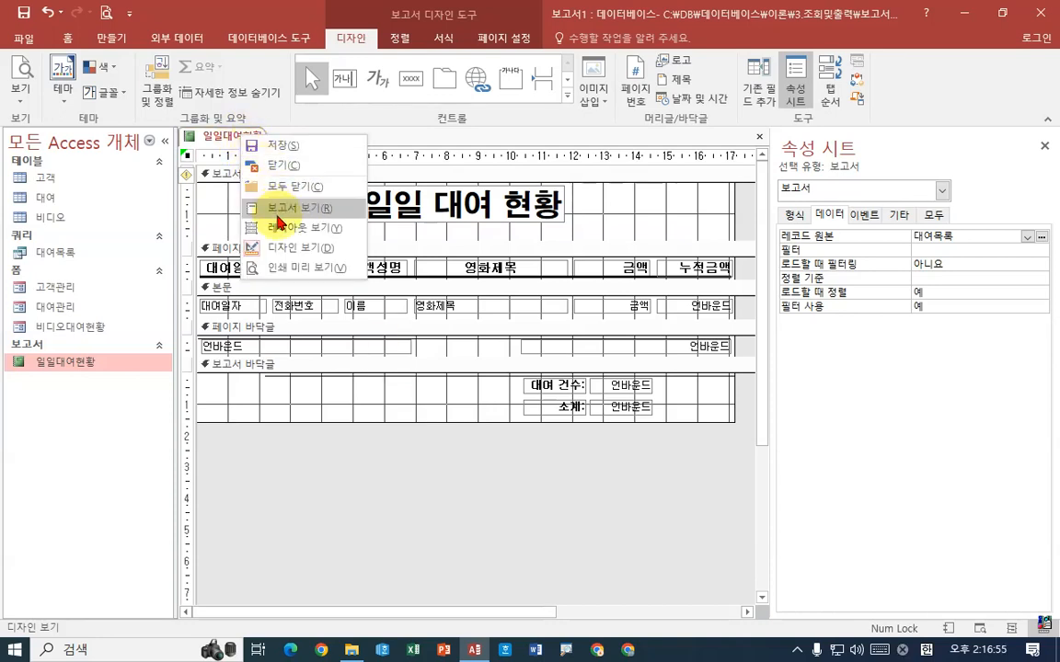
pyautogui.click(297, 269)
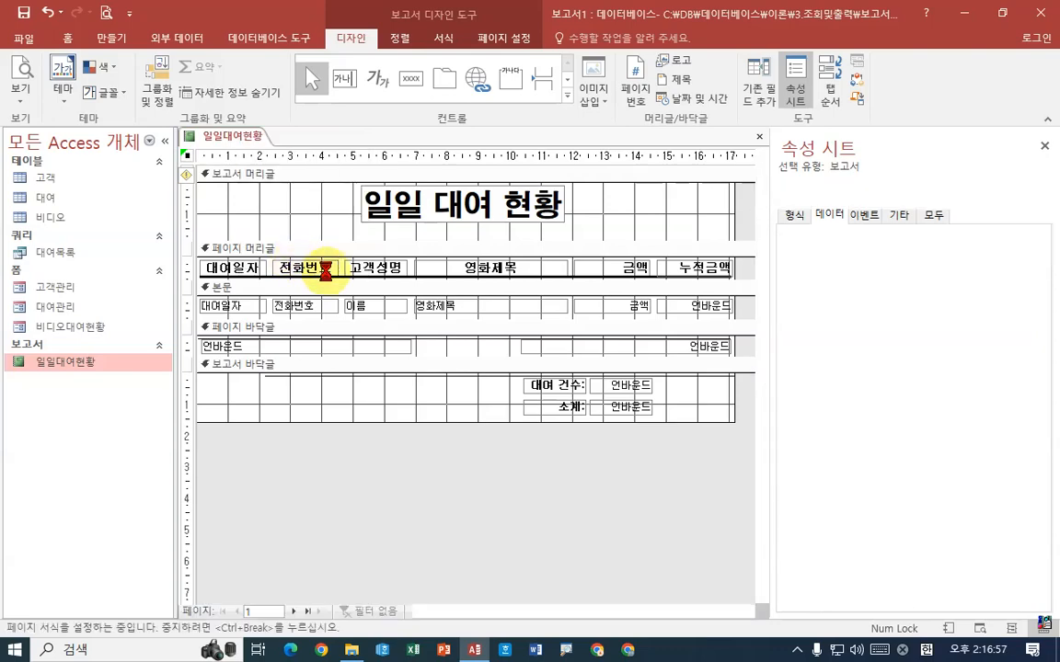
pyautogui.scroll(-5, 361, 418)
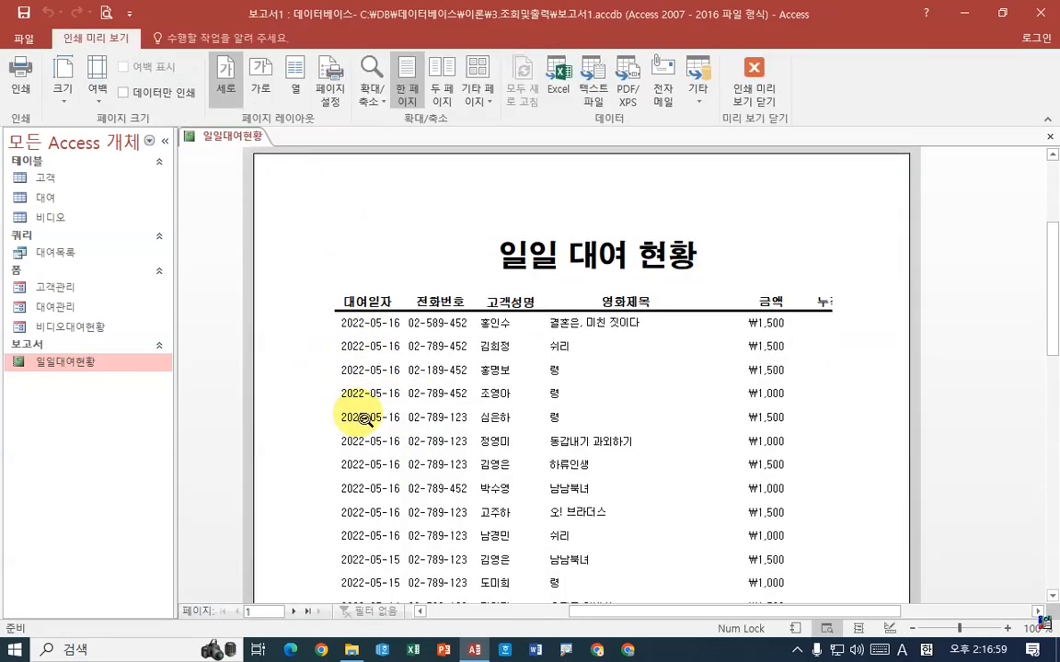
pyautogui.scroll(-3, 381, 315)
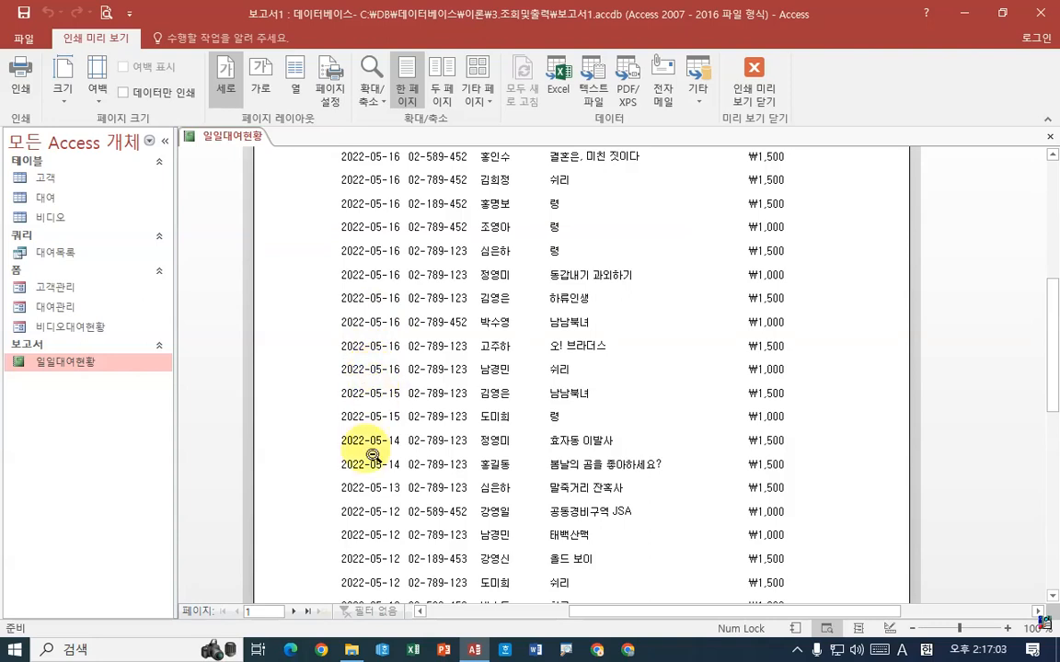
pyautogui.scroll(-2, 366, 438)
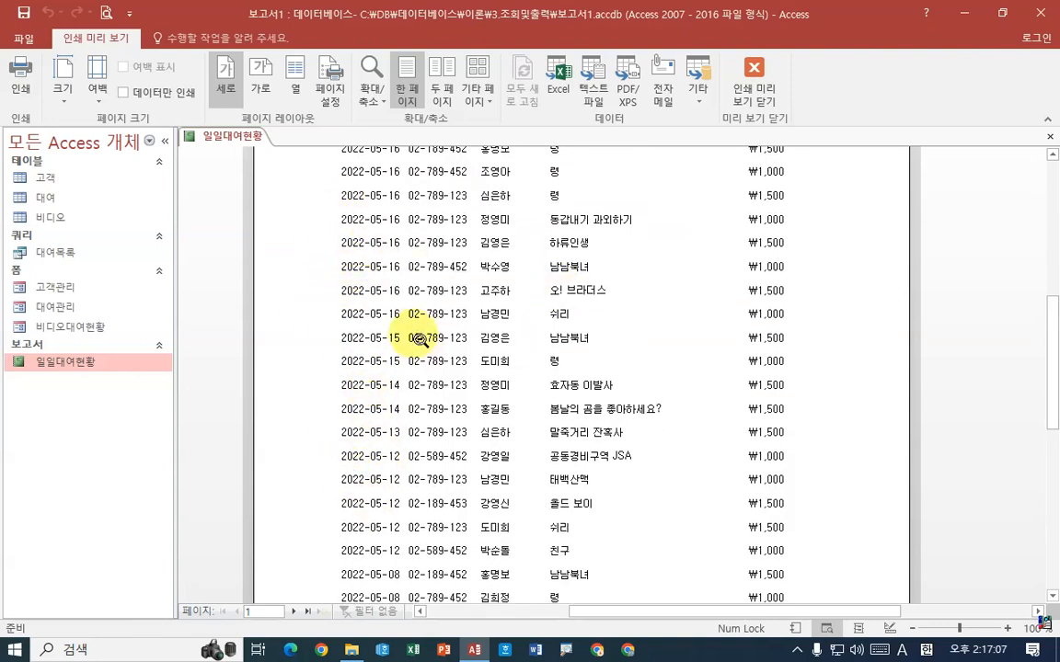
pyautogui.scroll(3, 358, 363)
pyautogui.scroll(1, 367, 372)
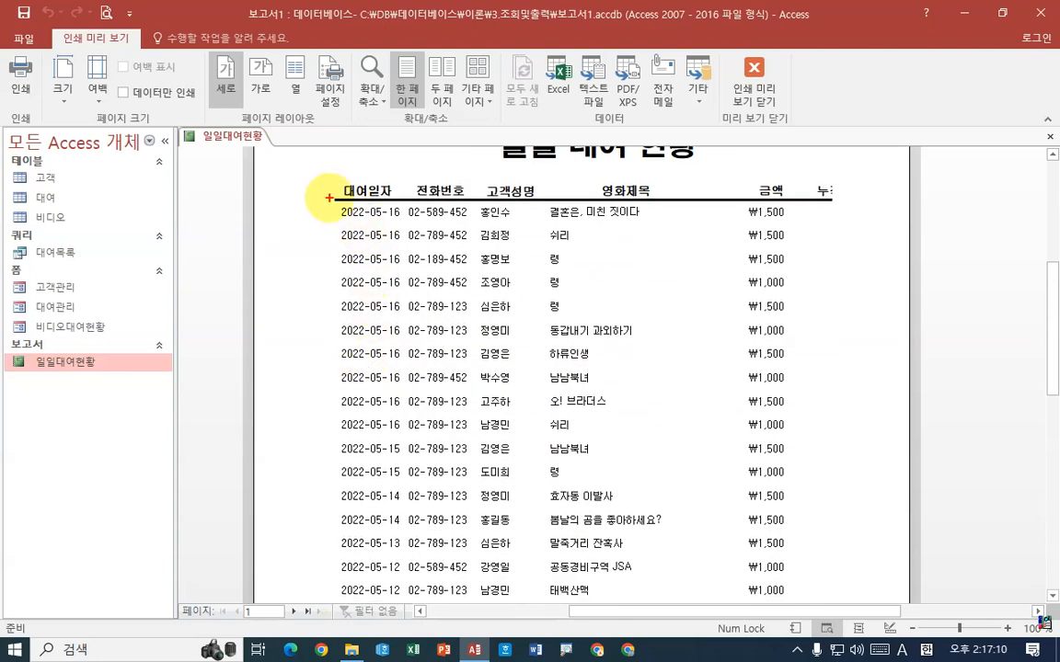
pyautogui.moveTo(329, 197)
pyautogui.mouseDown()
pyautogui.moveTo(378, 216)
pyautogui.moveTo(455, 406)
pyautogui.moveTo(866, 410)
pyautogui.moveTo(871, 425)
pyautogui.mouseUp()
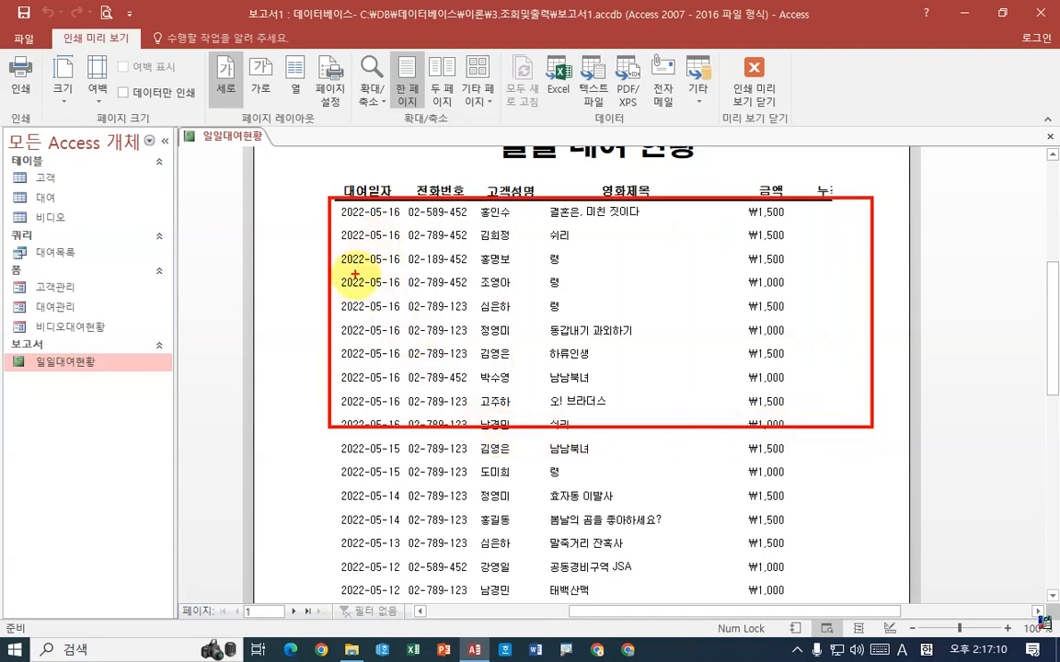
pyautogui.moveTo(356, 274); pyautogui.dragTo(379, 261)
pyautogui.moveTo(401, 197); pyautogui.dragTo(474, 437)
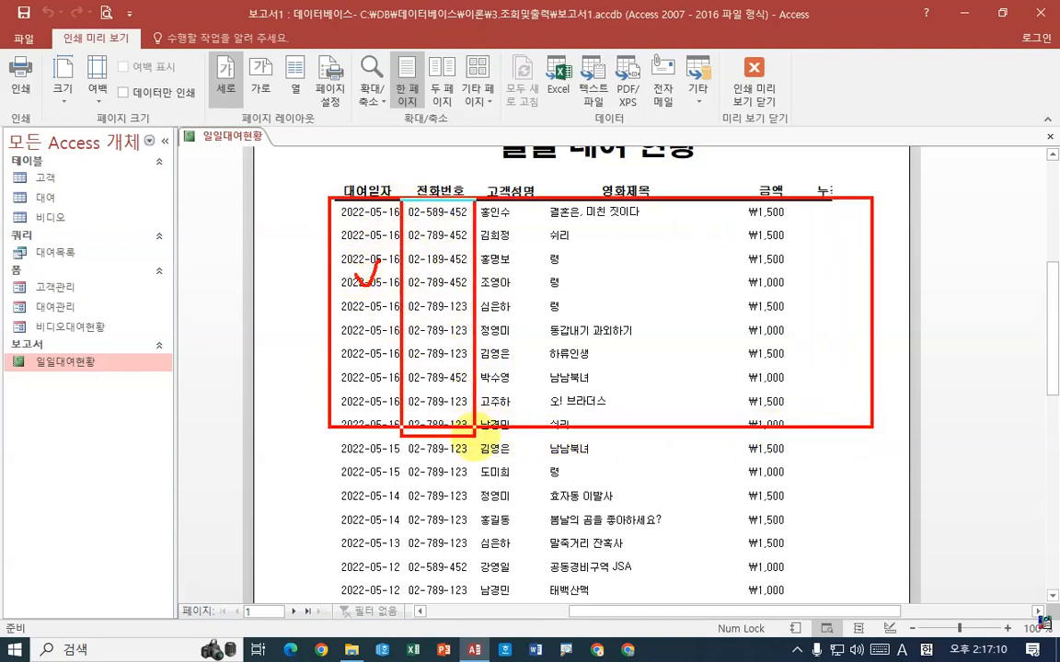
pyautogui.moveTo(429, 274); pyautogui.dragTo(449, 261)
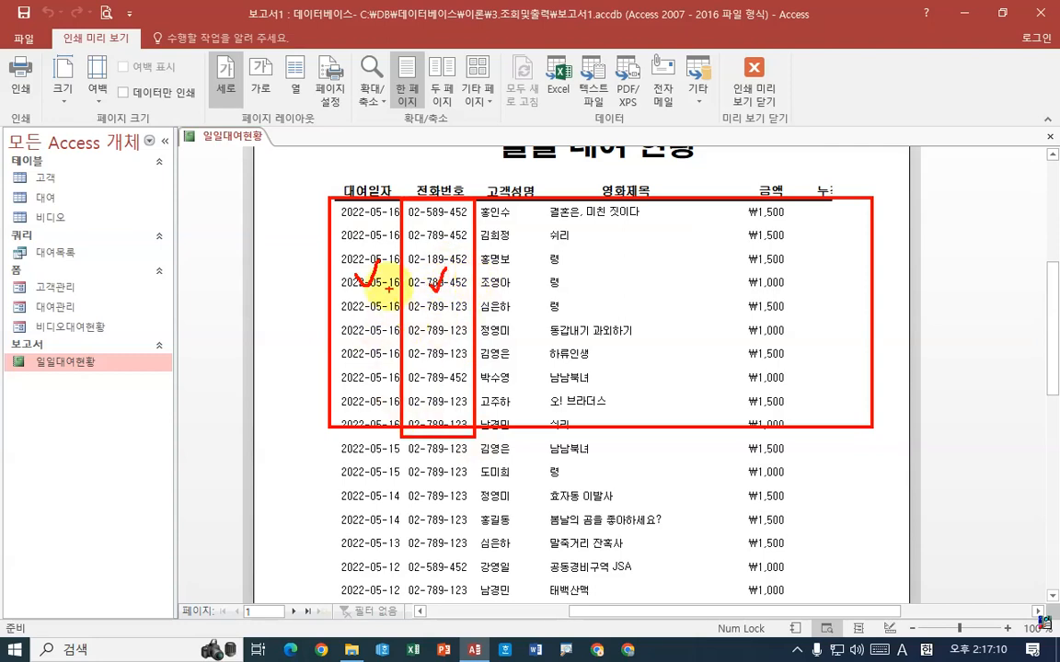
pyautogui.press('Escape')
# Return the report to Design View and display its group, sort and total settings (그룹, 정렬 및 요약)
pyautogui.rightClick(222, 134)
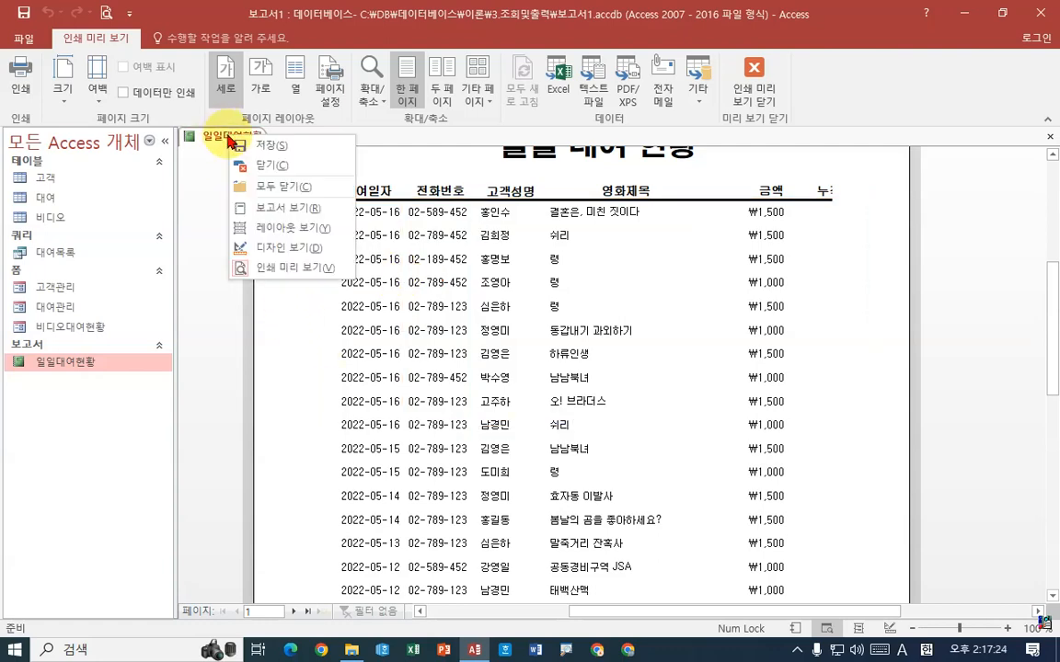
pyautogui.click(279, 246)
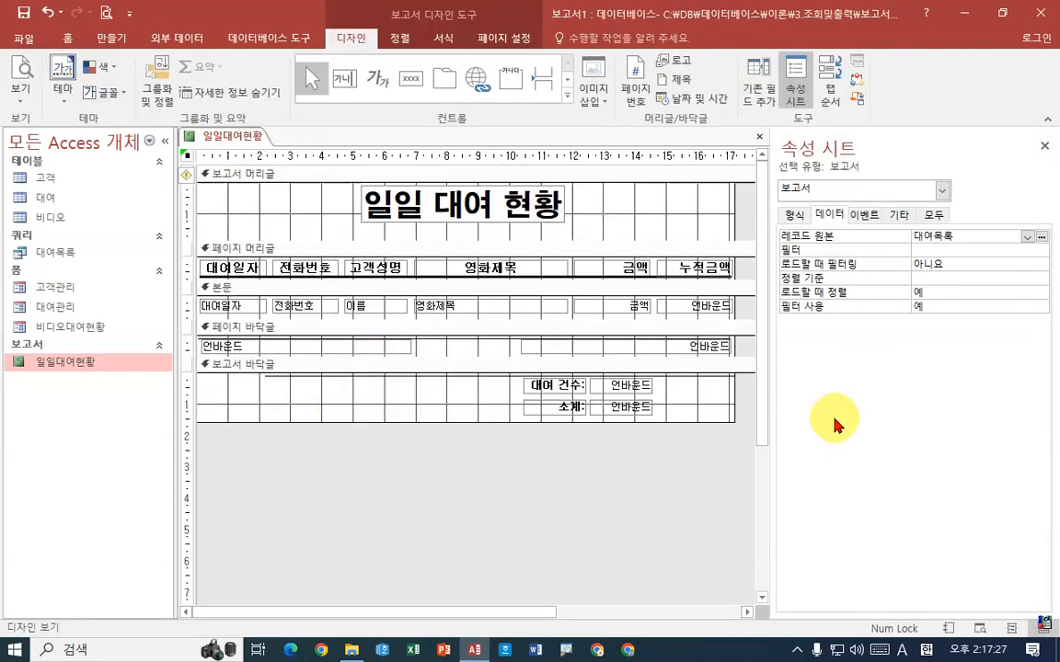
pyautogui.click(163, 93)
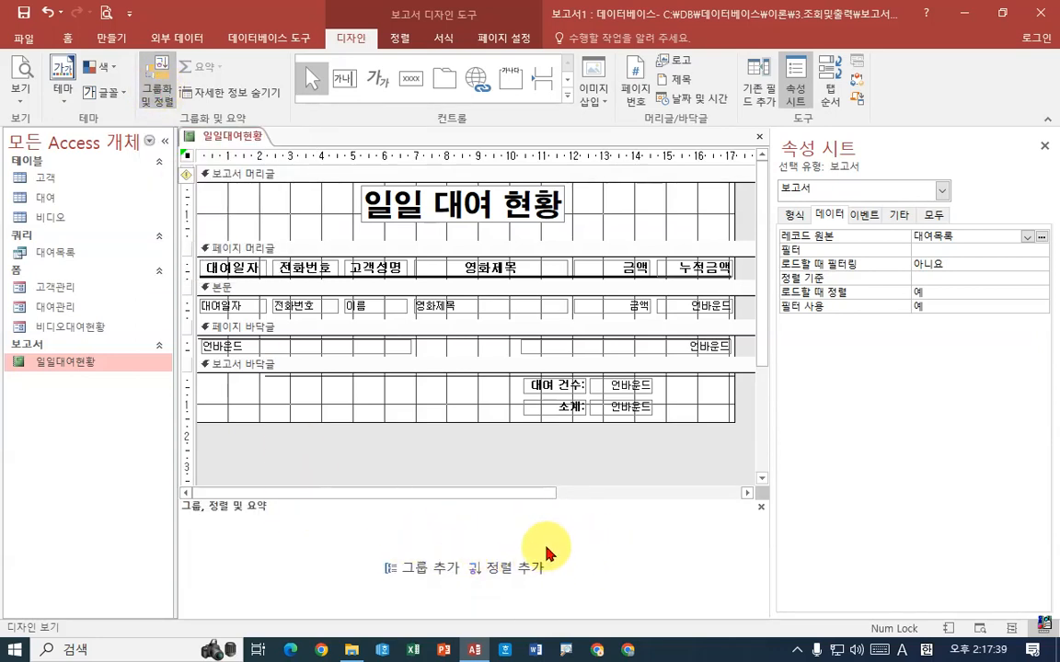
pyautogui.click(158, 96)
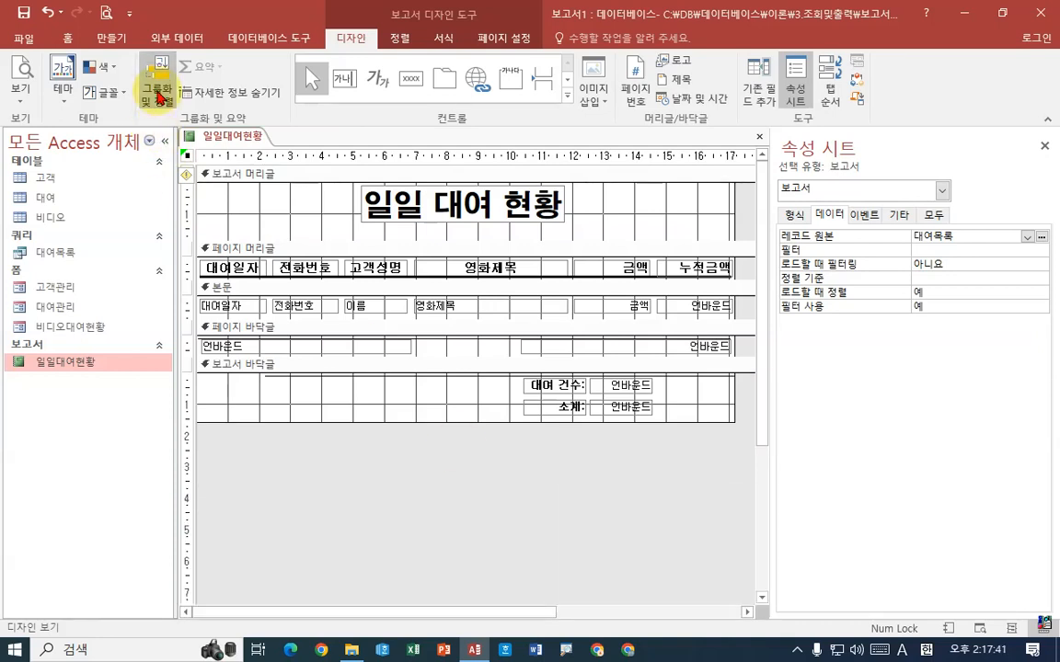
pyautogui.click(158, 95)
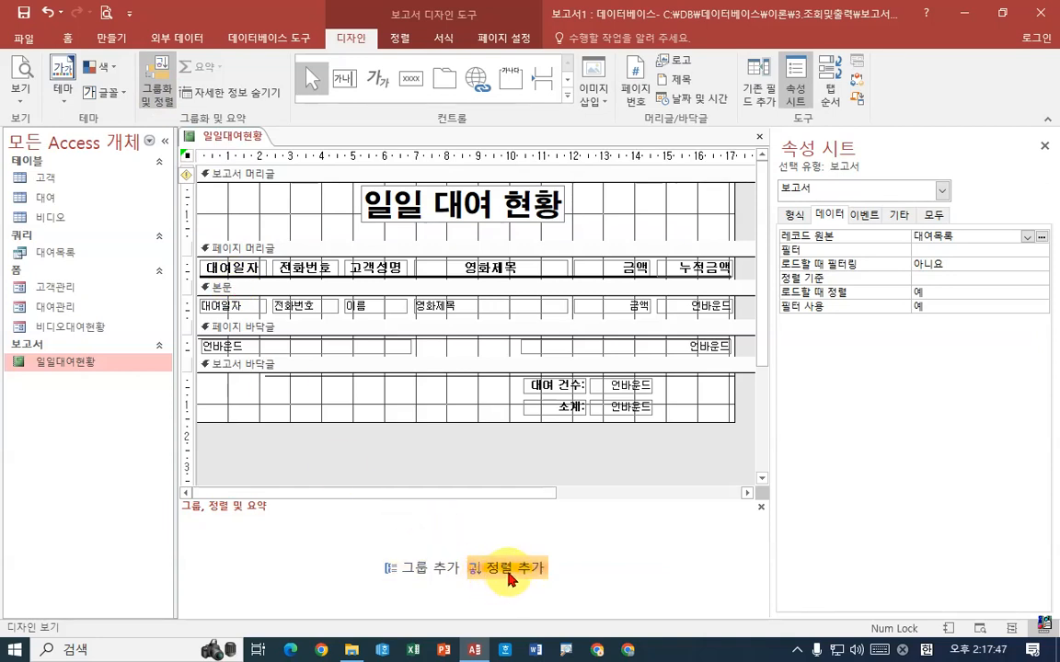
# Add a descending sort on 대여일자 and a second-level ascending sort on 전화번호 to the report
pyautogui.click(509, 571)
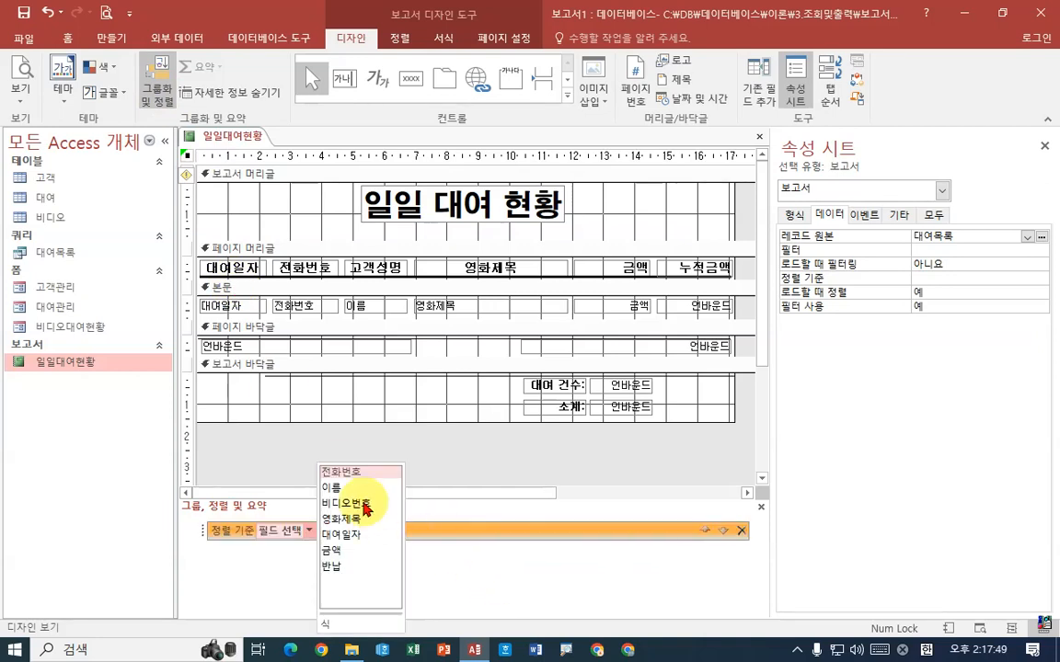
pyautogui.click(349, 535)
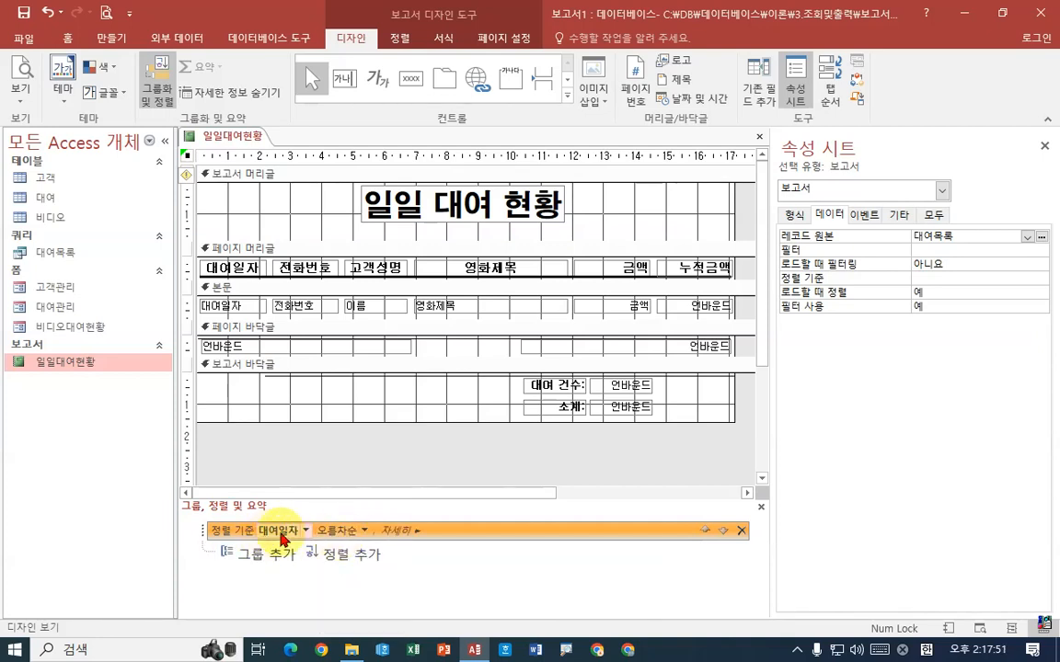
pyautogui.click(359, 531)
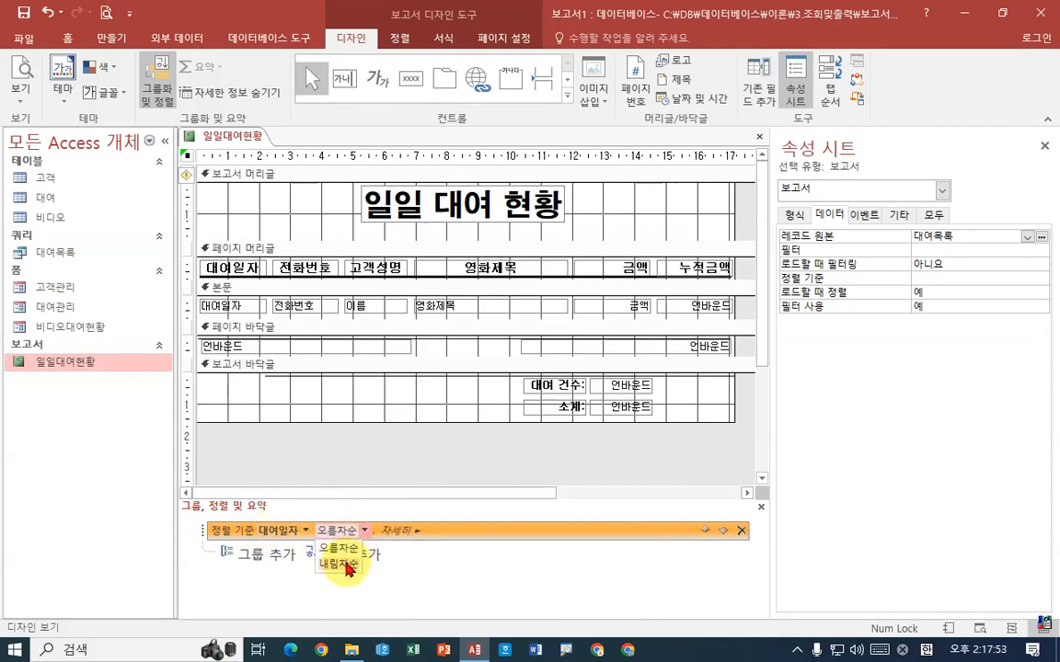
pyautogui.click(348, 565)
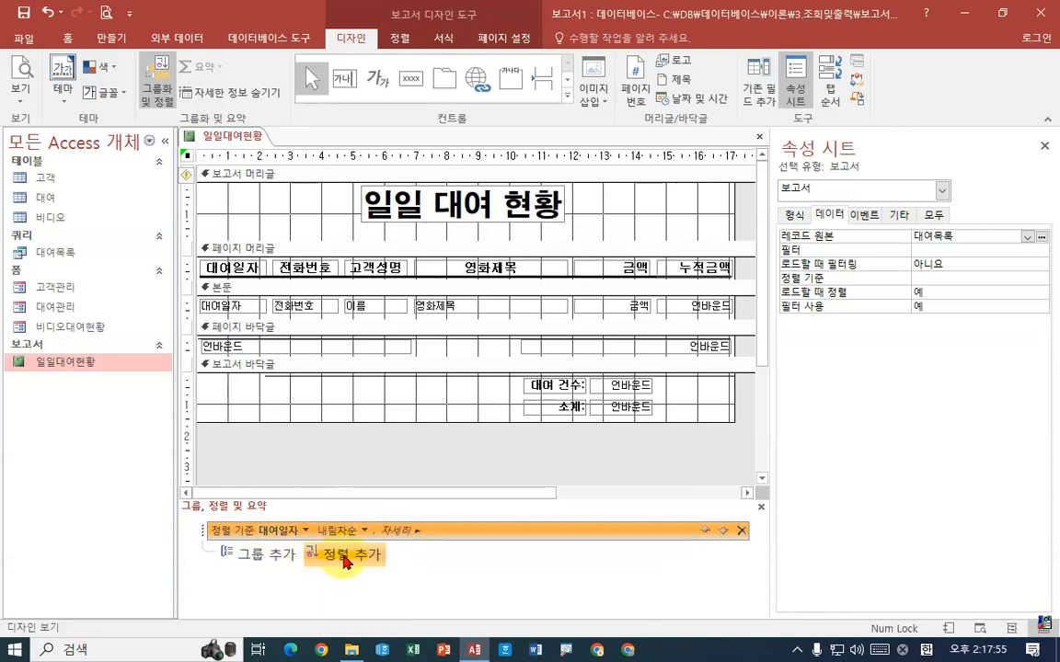
pyautogui.click(346, 557)
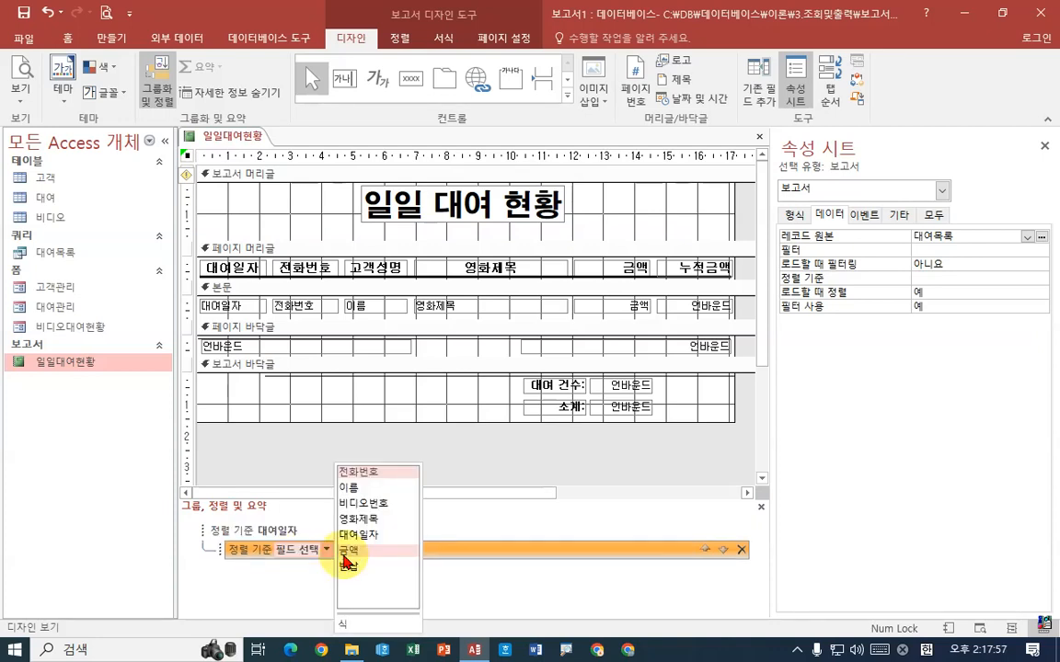
pyautogui.click(359, 473)
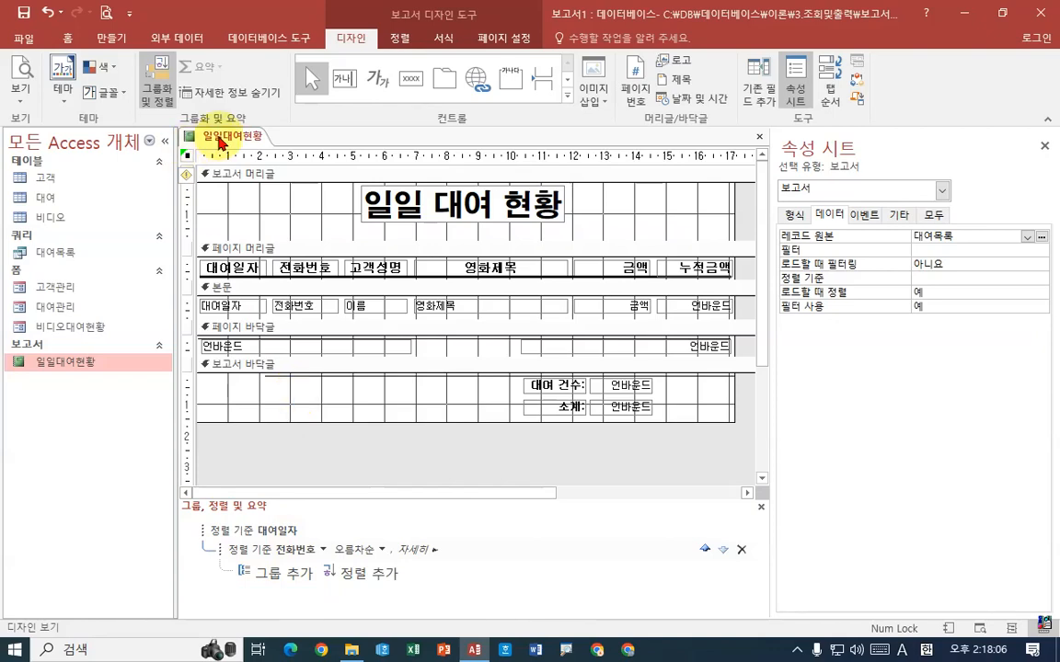
# Preview the report, examine how the records are ordered by 대여일자 and by 전화번호 within each date, and return to Design View
pyautogui.rightClick(226, 136)
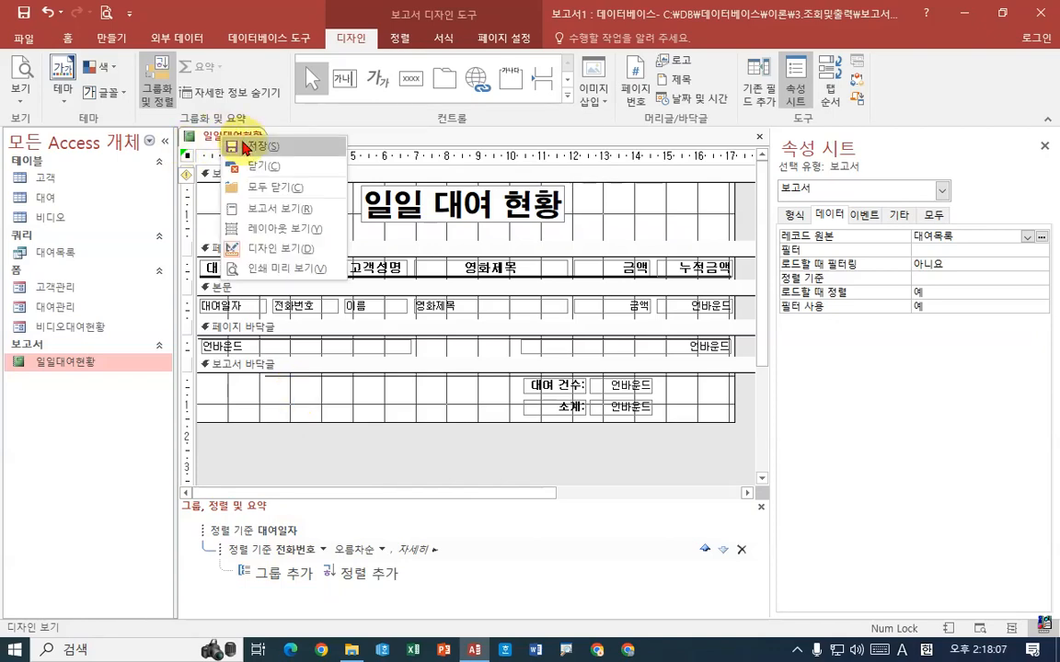
pyautogui.rightClick(249, 139)
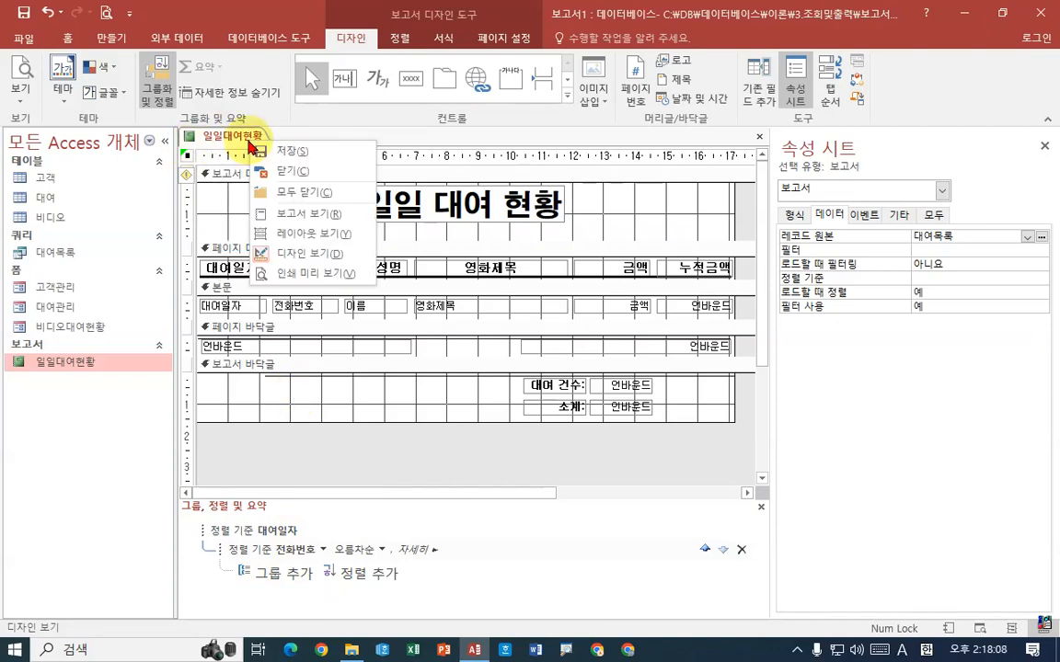
pyautogui.click(314, 274)
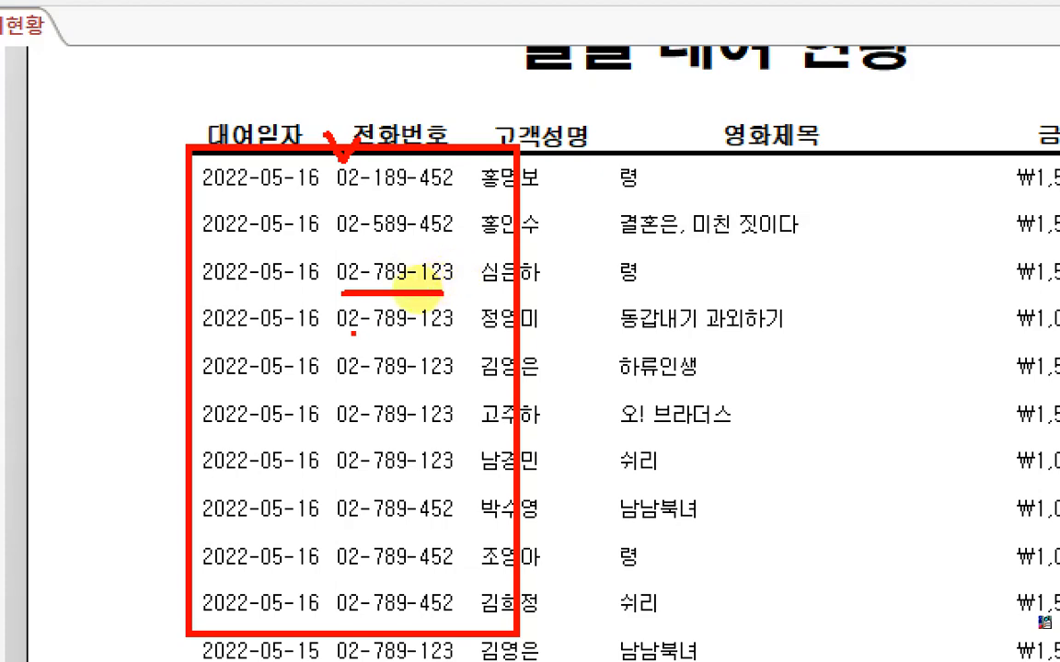
pyautogui.moveTo(353, 334); pyautogui.dragTo(457, 345)
pyautogui.moveTo(379, 405); pyautogui.dragTo(470, 406)
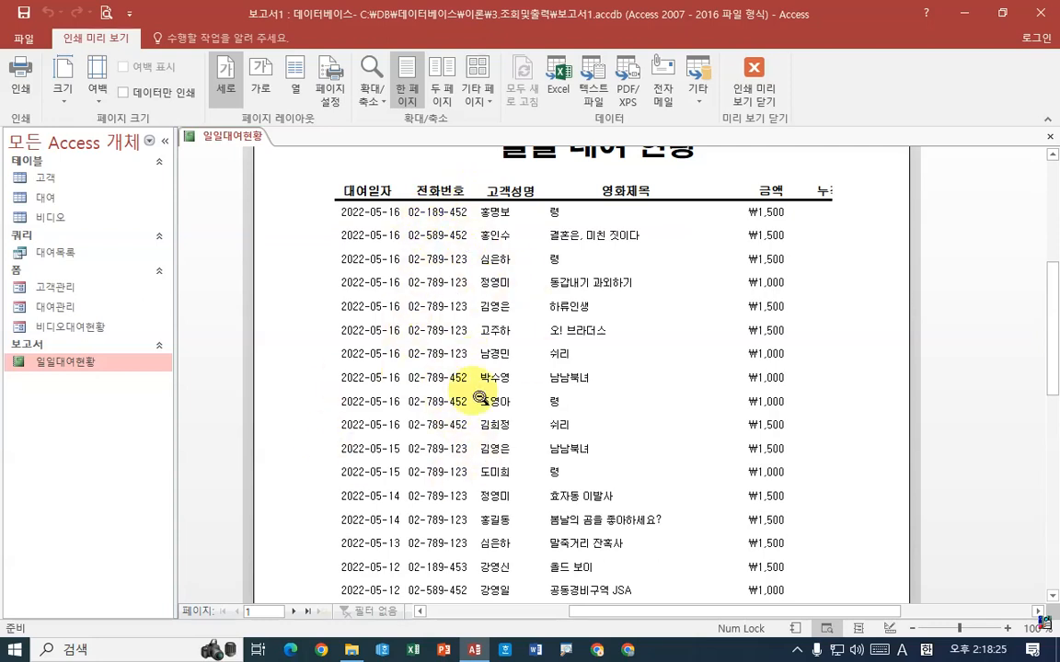
pyautogui.scroll(1, 537, 388)
pyautogui.scroll(2, 538, 388)
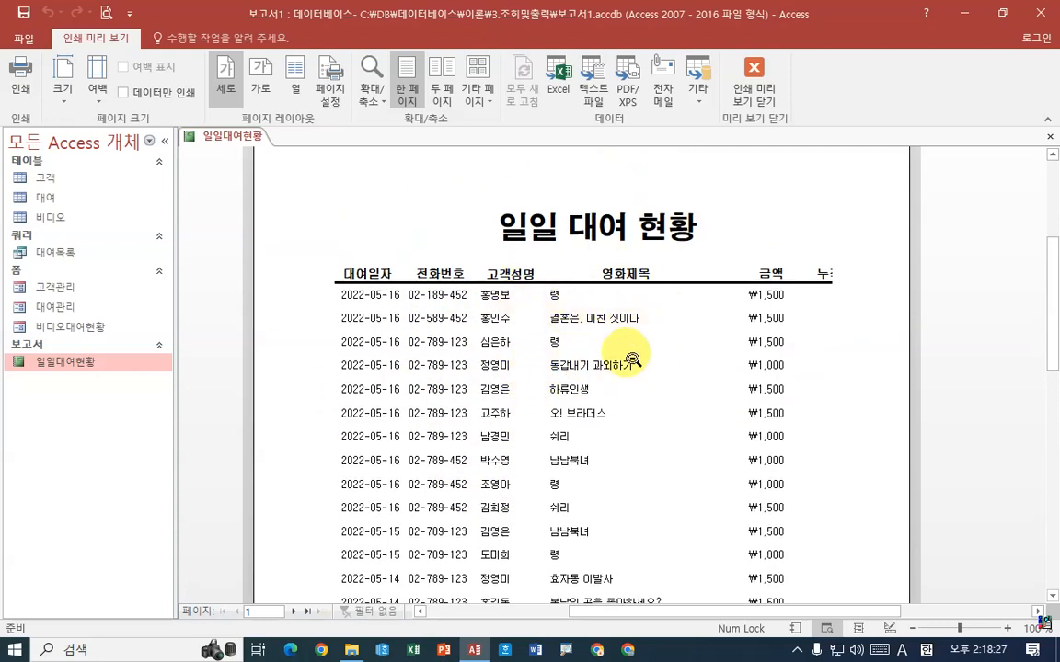
pyautogui.scroll(-3, 621, 341)
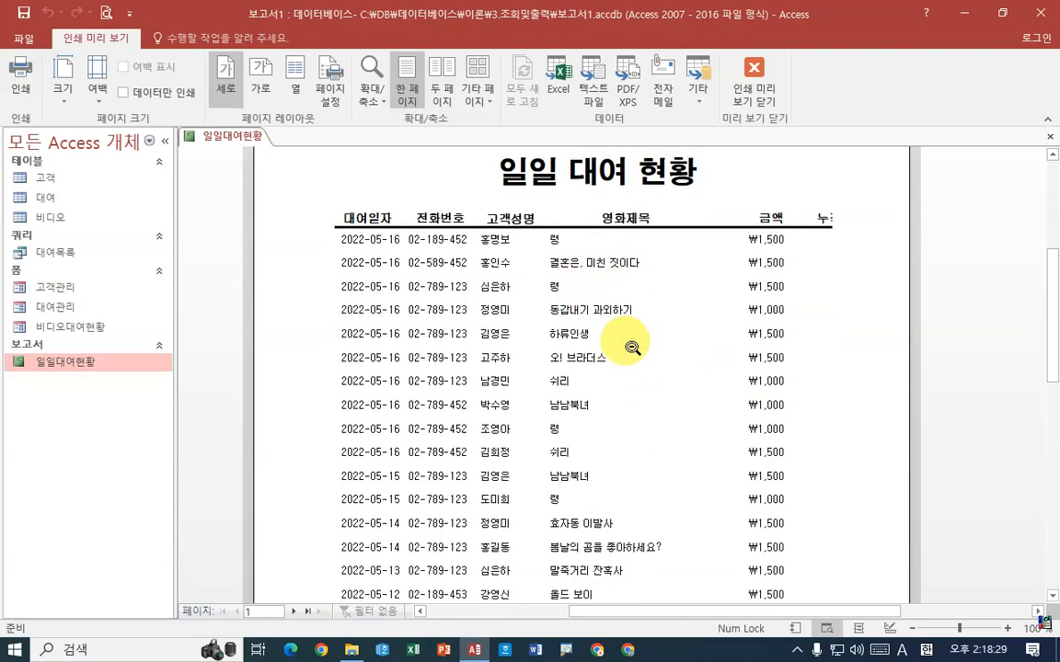
pyautogui.scroll(-3, 621, 340)
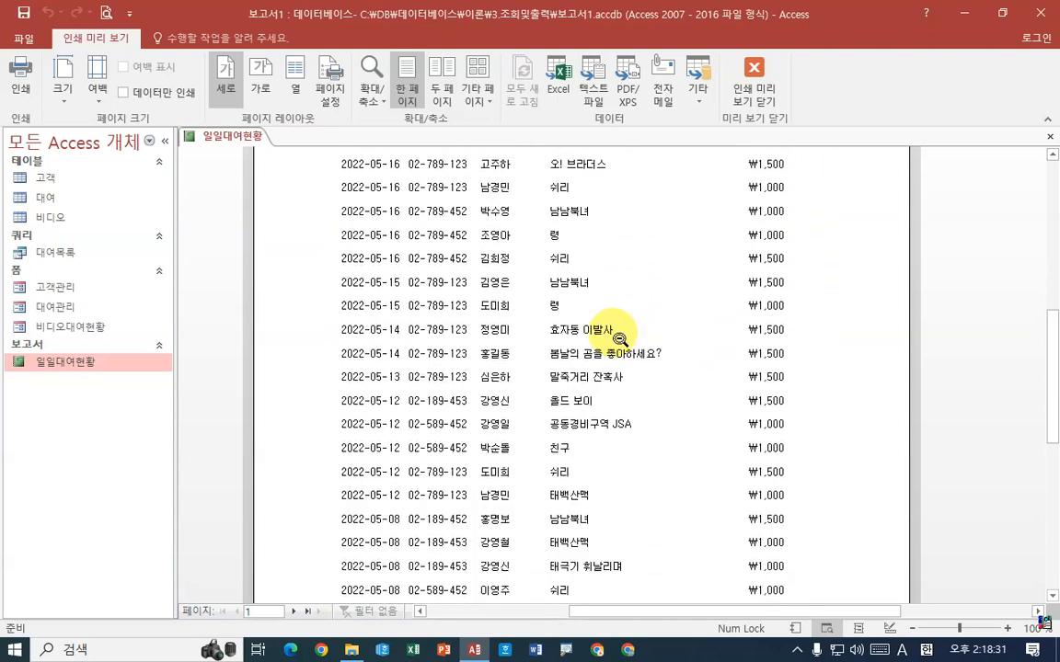
pyautogui.scroll(5, 619, 339)
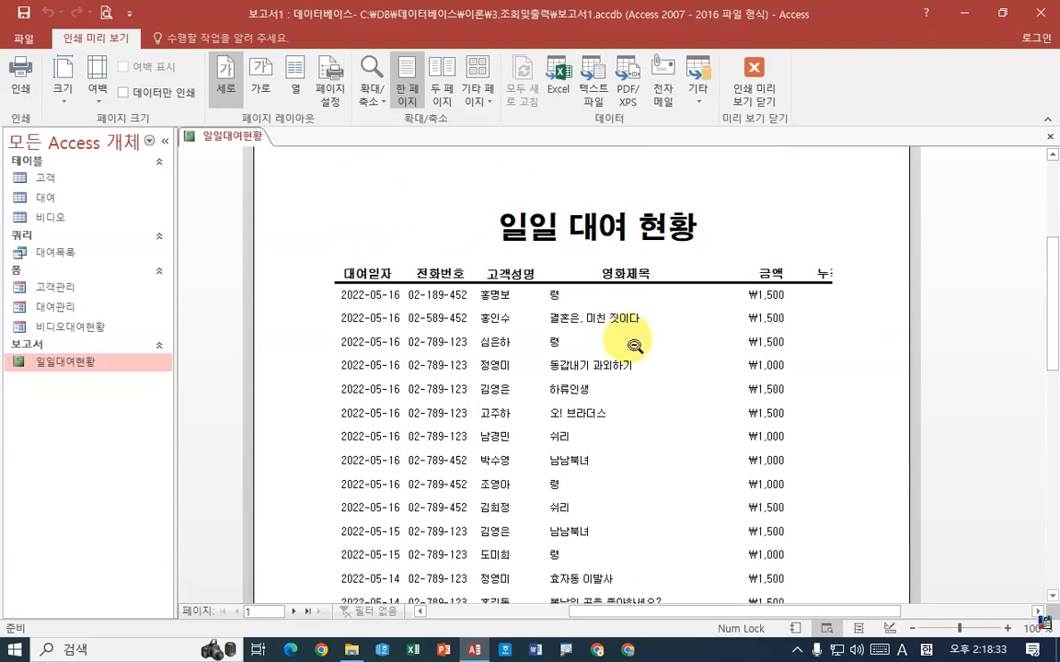
pyautogui.rightClick(233, 139)
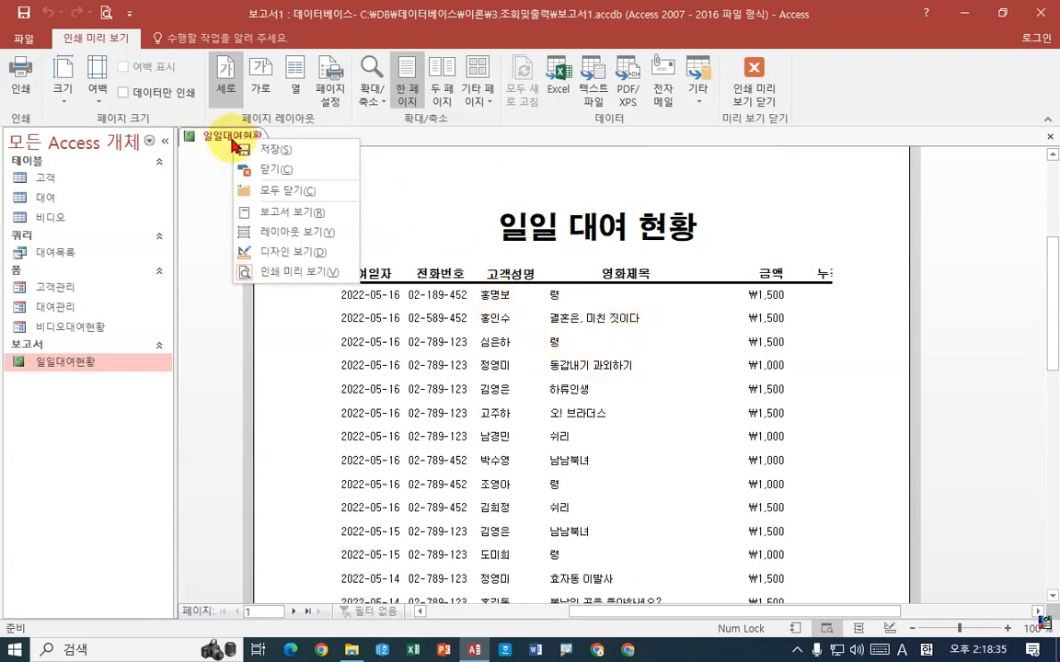
pyautogui.click(288, 254)
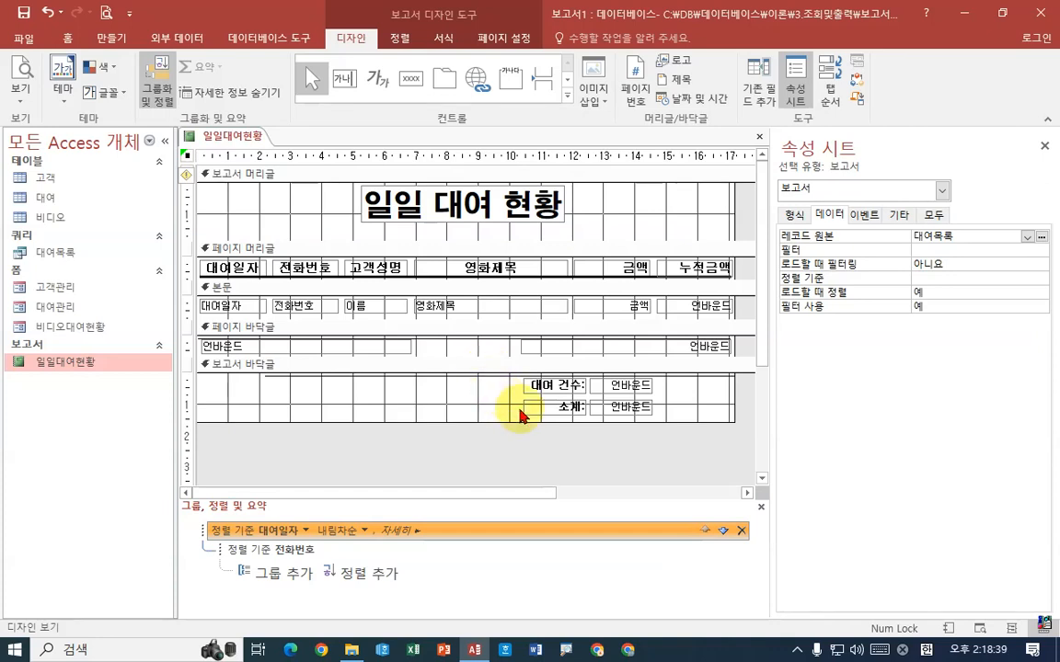
pyautogui.click(242, 306)
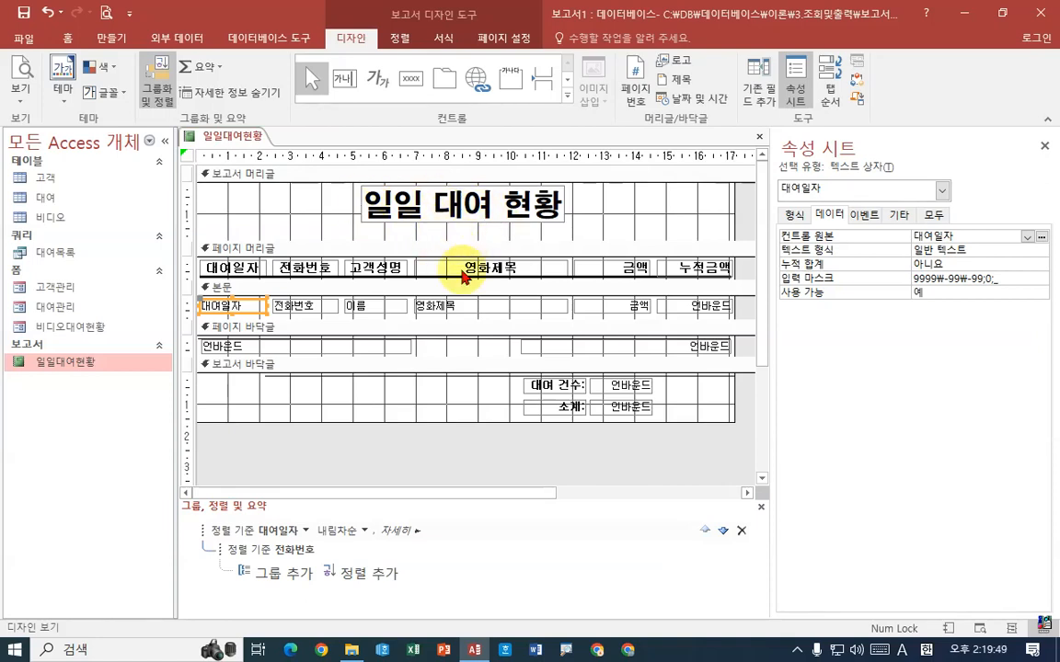
pyautogui.moveTo(189, 252)
pyautogui.mouseDown()
pyautogui.moveTo(377, 281)
pyautogui.moveTo(748, 291)
pyautogui.mouseUp()
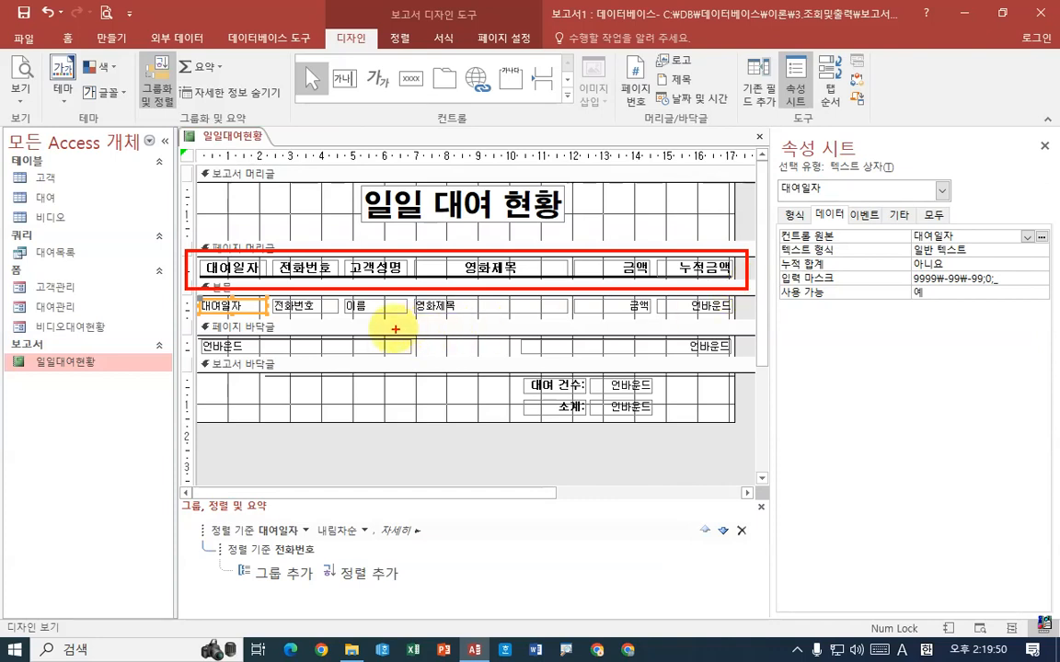
pyautogui.moveTo(193, 294)
pyautogui.mouseDown()
pyautogui.moveTo(744, 317)
pyautogui.moveTo(760, 292)
pyautogui.mouseUp()
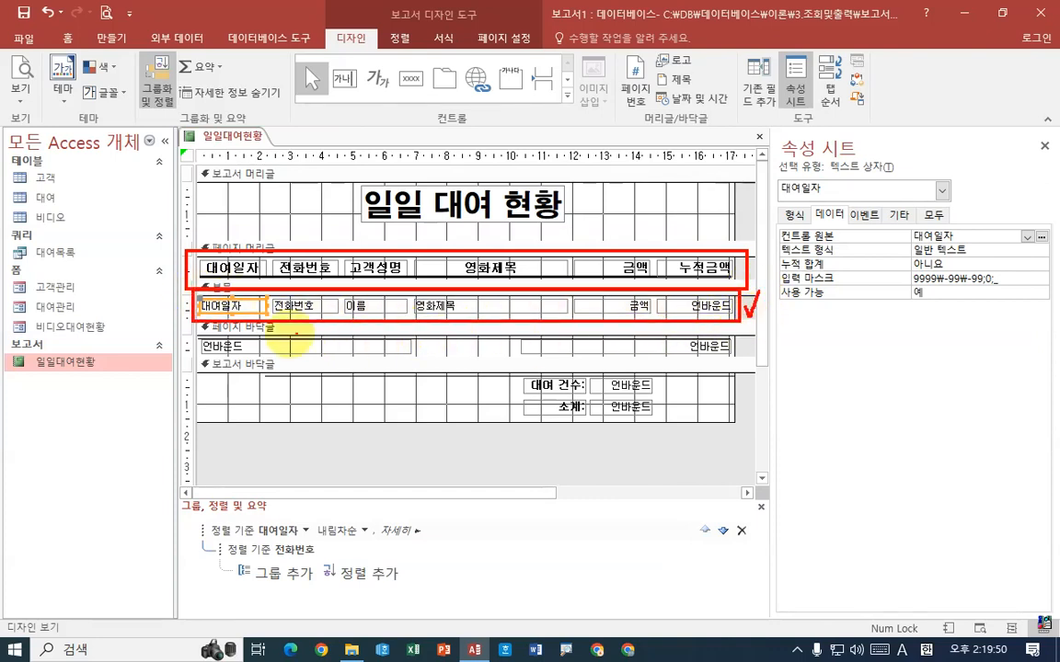
pyautogui.moveTo(195, 333)
pyautogui.mouseDown()
pyautogui.moveTo(741, 361)
pyautogui.moveTo(756, 334)
pyautogui.mouseUp()
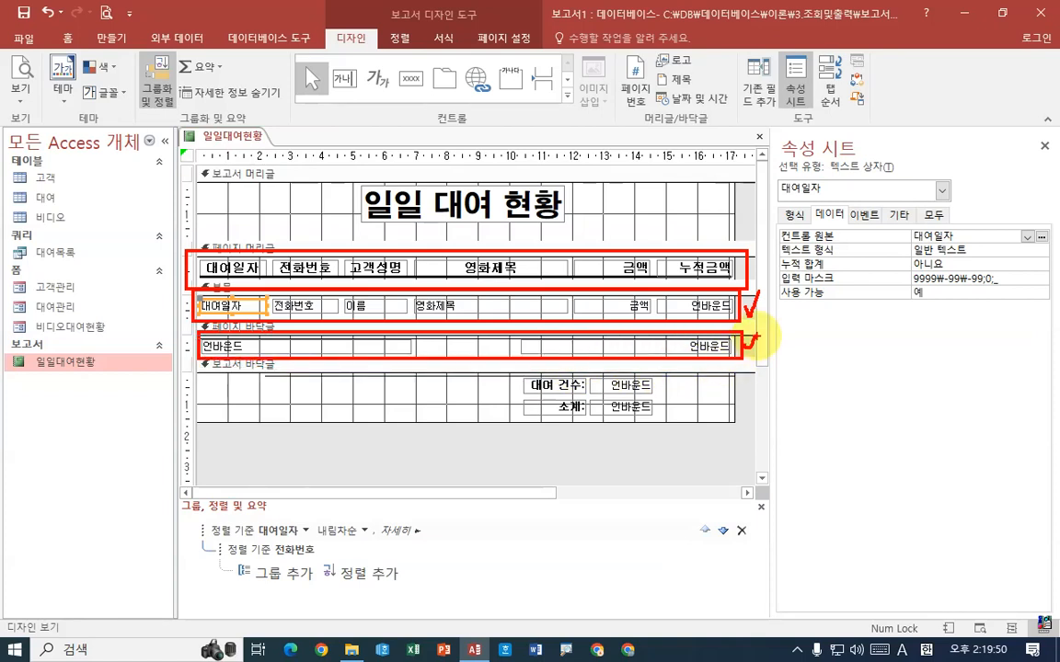
pyautogui.moveTo(214, 370); pyautogui.dragTo(760, 421)
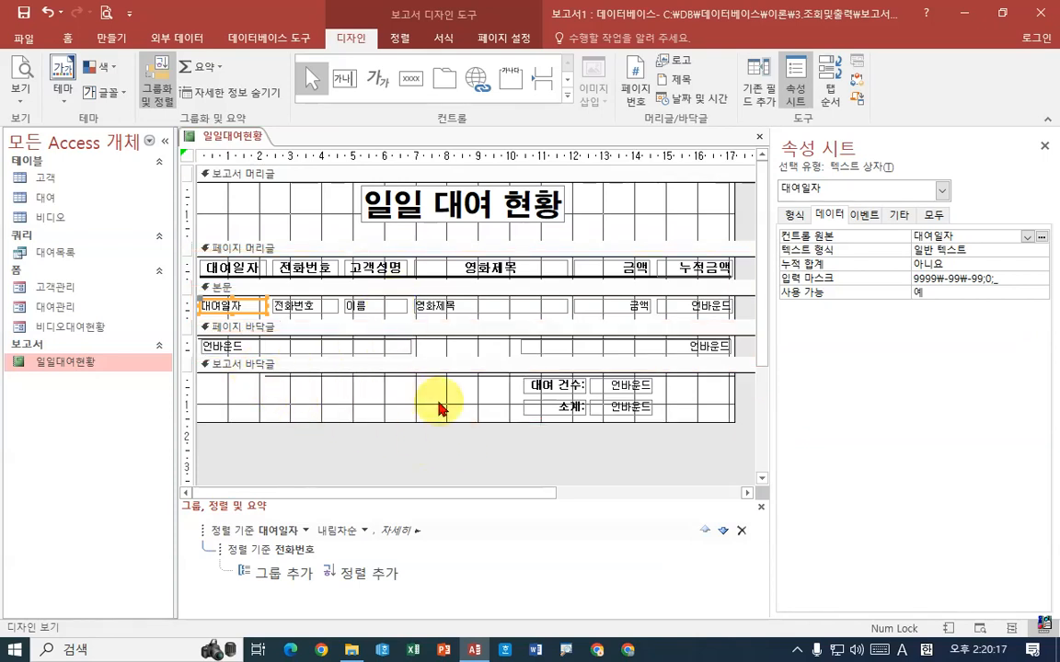
pyautogui.moveTo(749, 451); pyautogui.dragTo(267, 368)
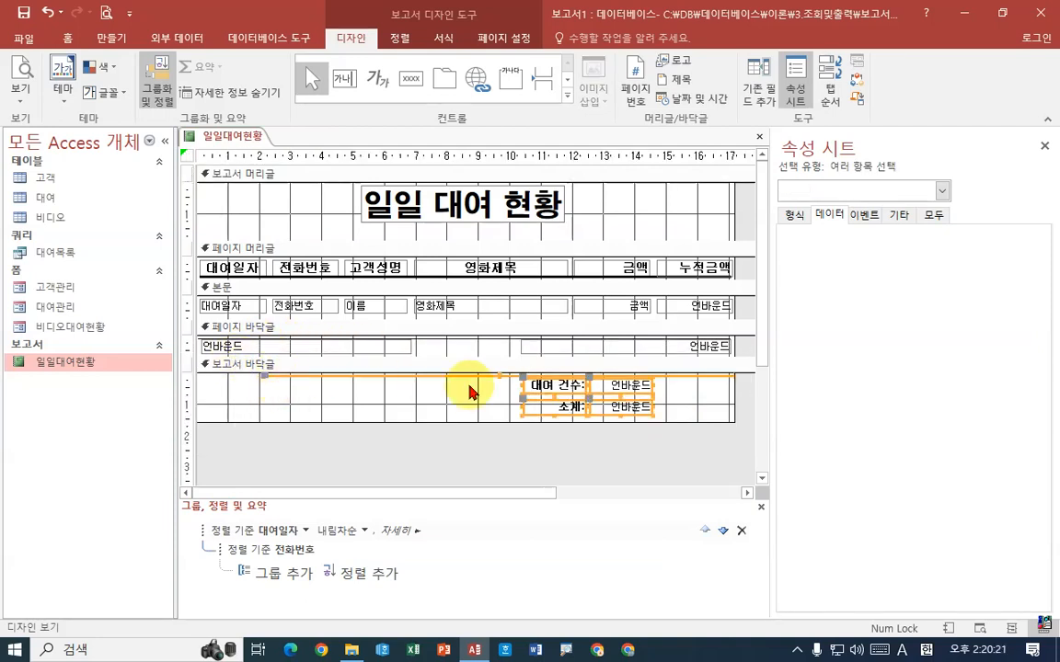
pyautogui.moveTo(691, 449); pyautogui.dragTo(517, 385)
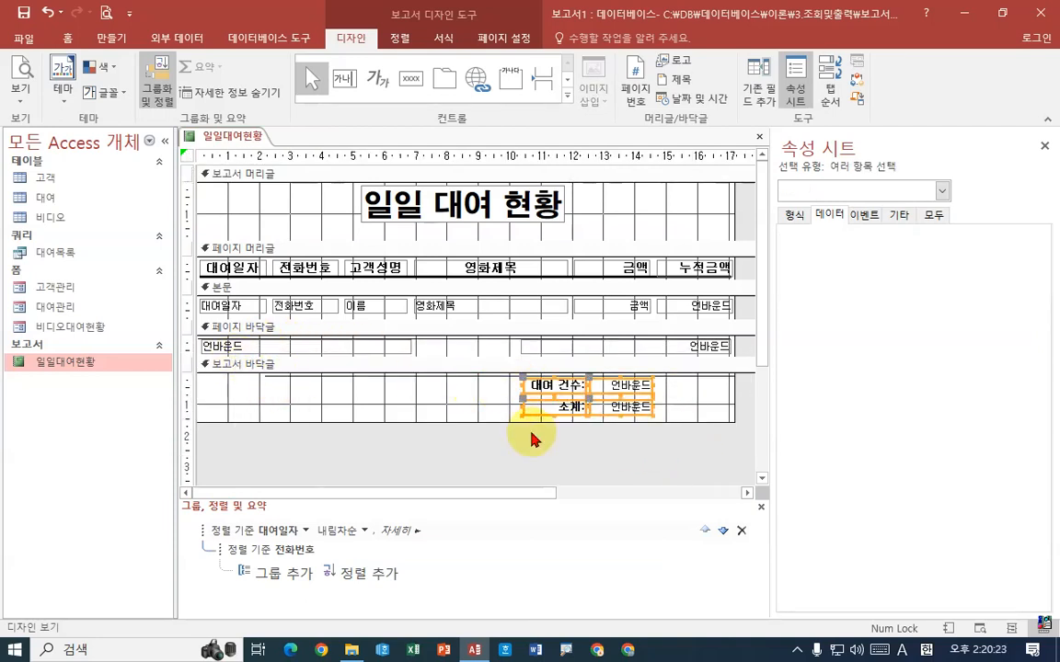
pyautogui.click(692, 445)
pyautogui.click(727, 378)
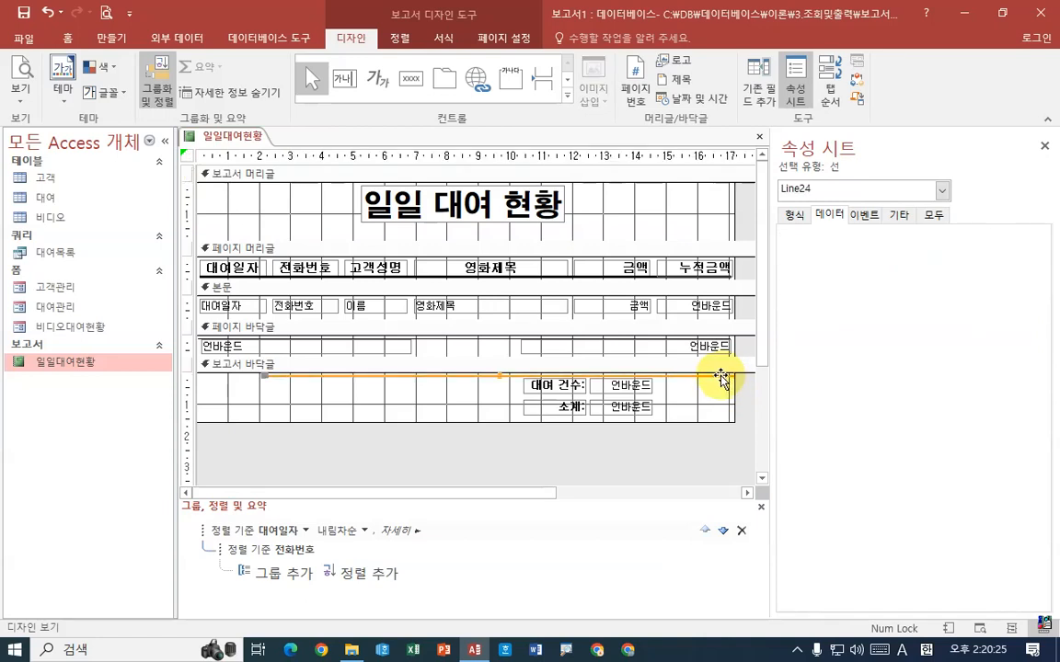
pyautogui.click(679, 465)
pyautogui.moveTo(668, 417); pyautogui.dragTo(282, 362)
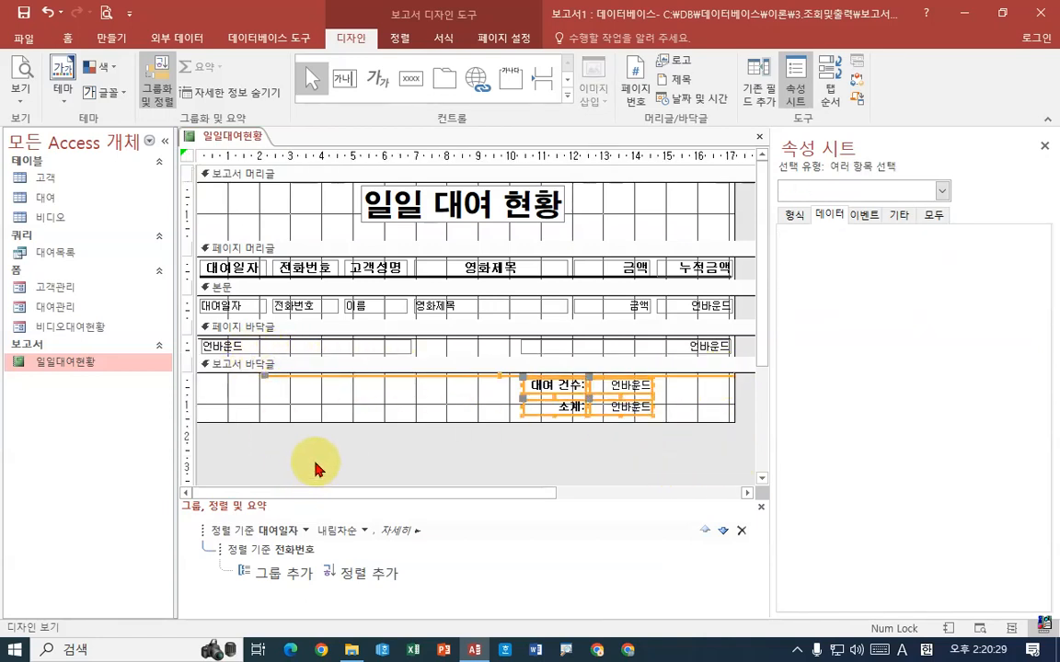
pyautogui.click(537, 451)
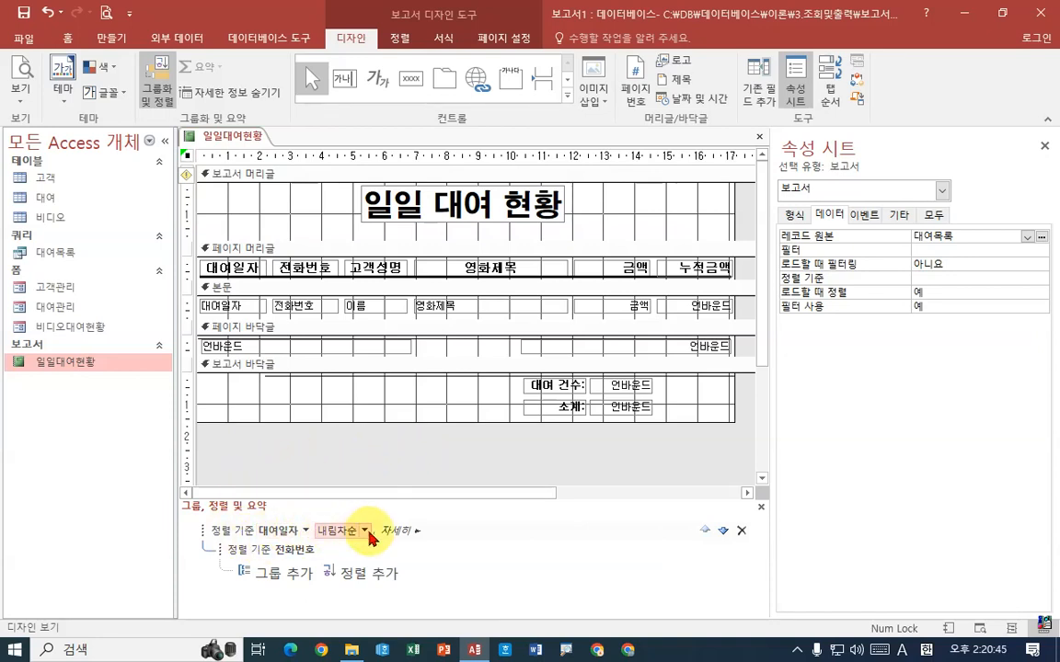
# Expand the detailed options of the 대여일자 sort level and set it to show a footer section (바닥글 구역 표시)
pyautogui.click(413, 531)
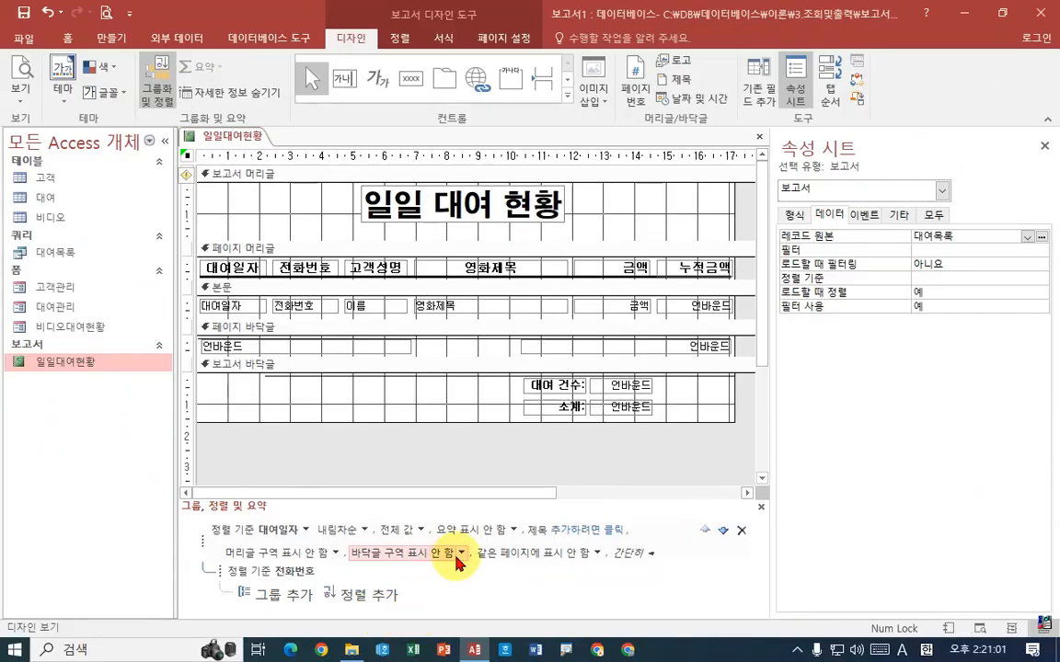
pyautogui.click(546, 463)
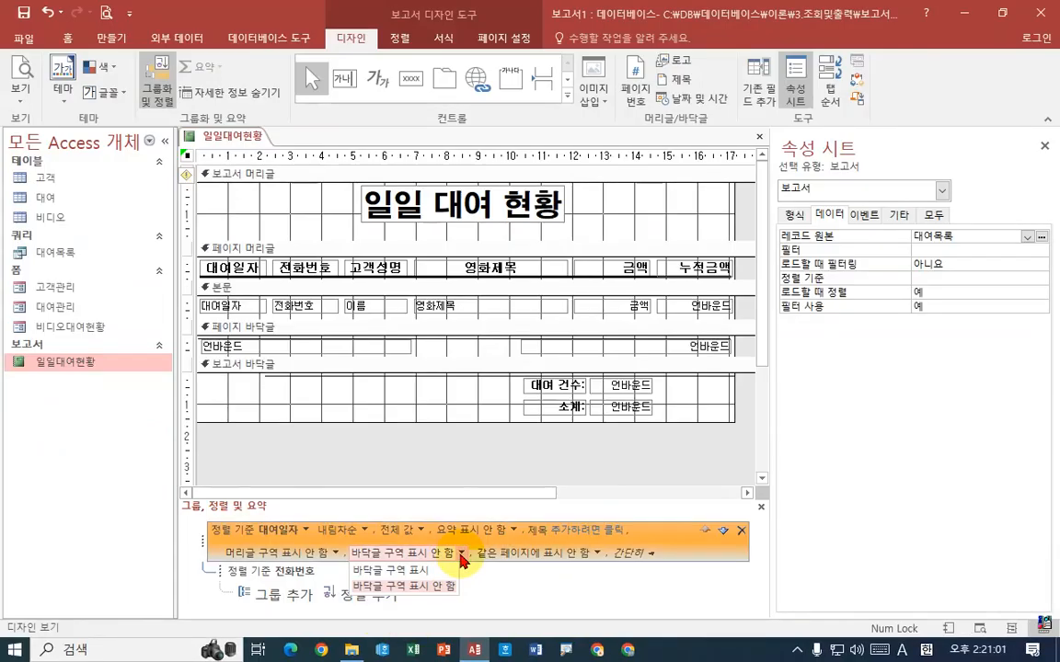
pyautogui.click(399, 571)
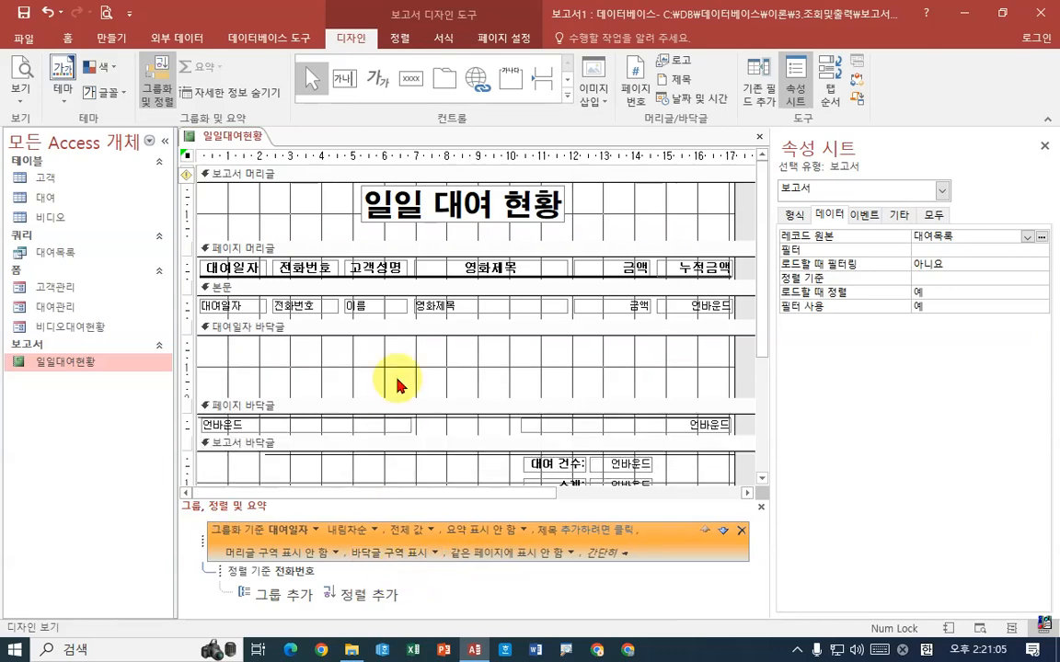
# Move the line and the 대여 건수 and 소계 labels with their text boxes from the report footer into the 대여일자 group footer
pyautogui.moveTo(760, 315); pyautogui.dragTo(760, 369)
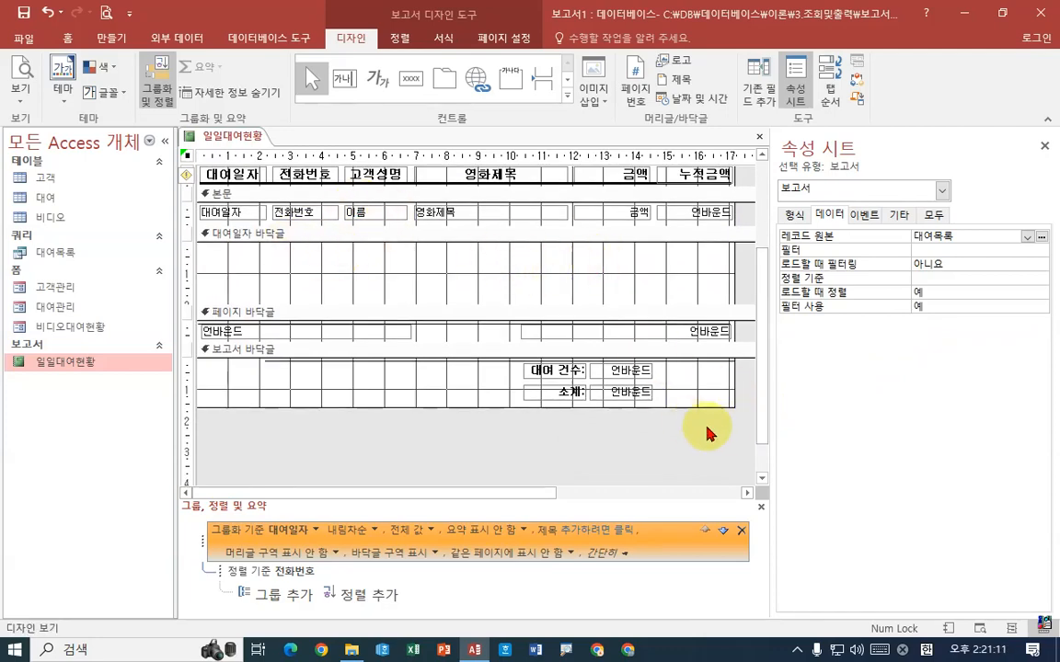
pyautogui.moveTo(736, 441); pyautogui.dragTo(276, 349)
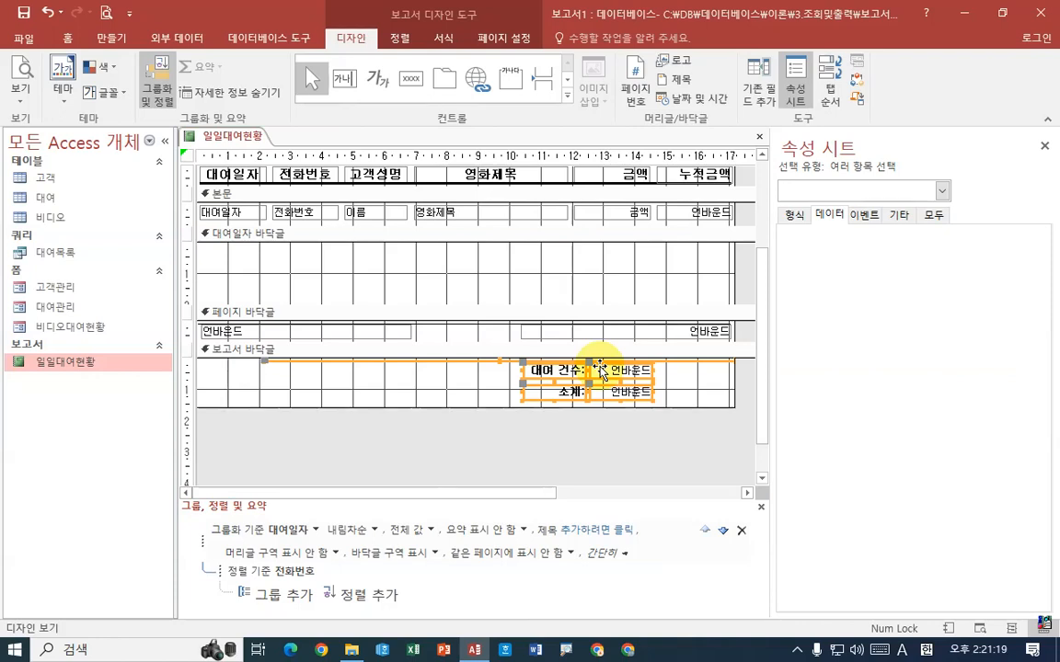
pyautogui.moveTo(600, 371); pyautogui.dragTo(598, 255)
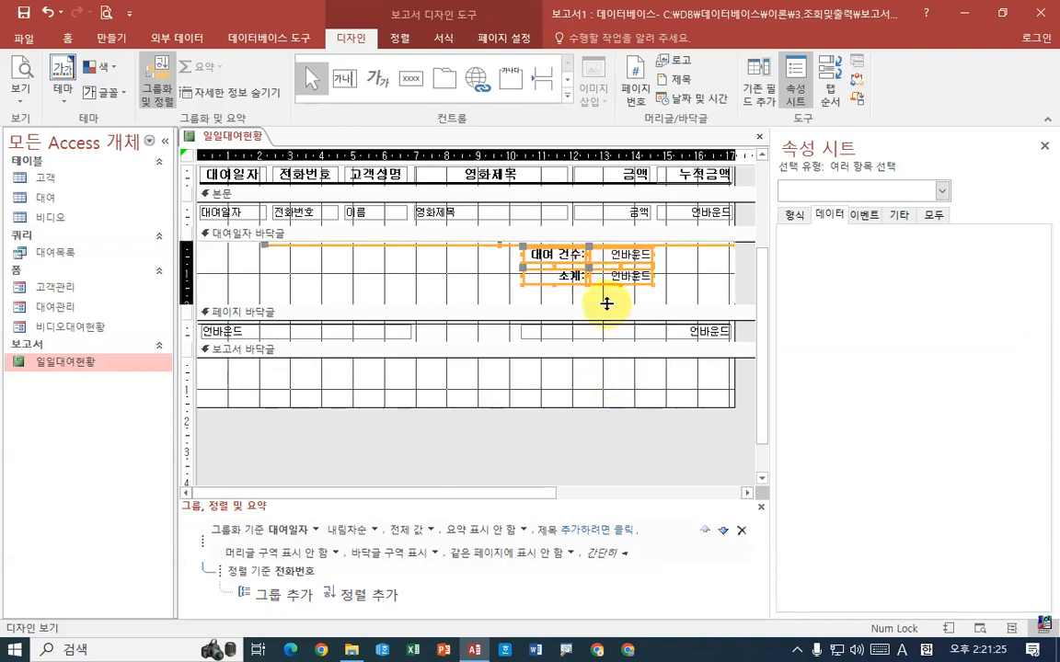
# Shrink the 대여일자 group footer to fit its controls and reduce the height of the emptied report footer
pyautogui.moveTo(607, 304); pyautogui.dragTo(607, 290)
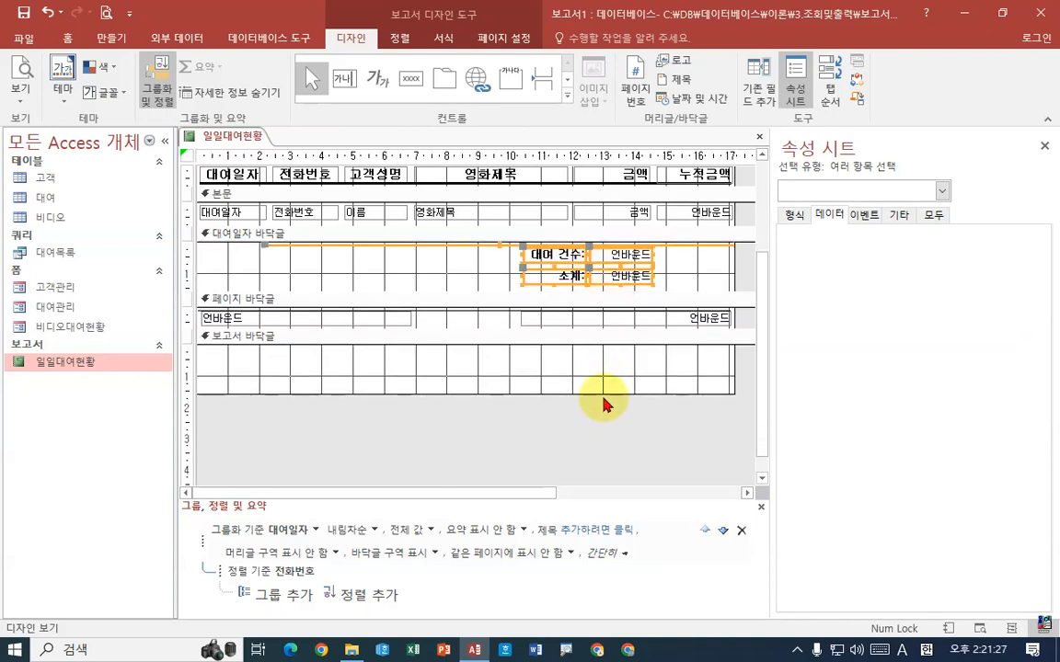
pyautogui.moveTo(603, 393); pyautogui.dragTo(605, 380)
pyautogui.moveTo(607, 367); pyautogui.dragTo(607, 367)
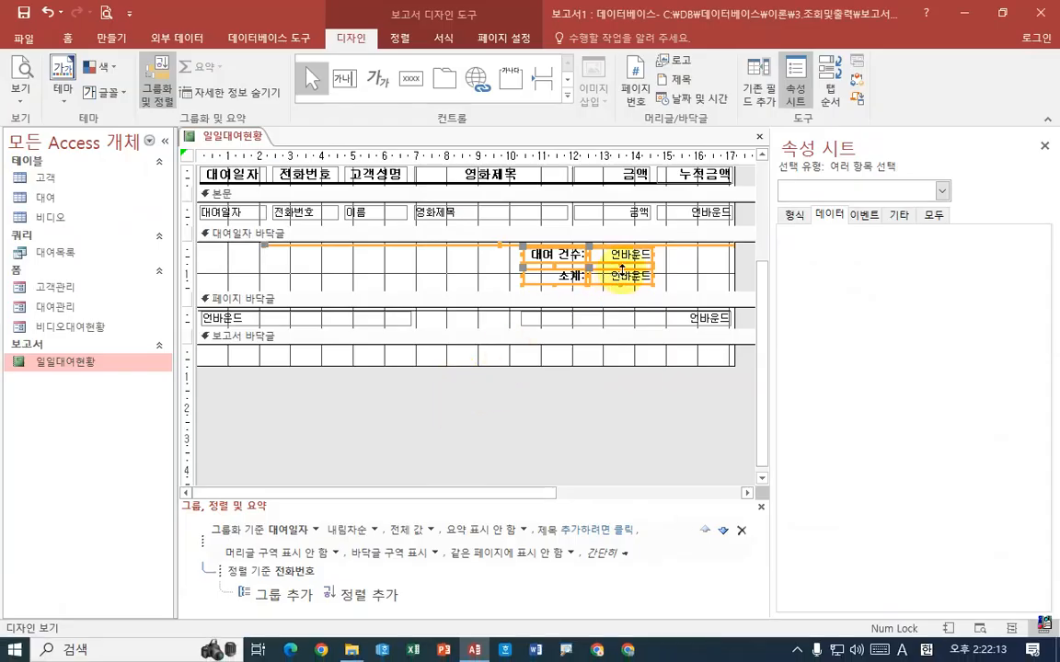
# Inspect the data properties of the 소계 and 대여 건수 text boxes, and collapse the report footer to zero height
pyautogui.click(668, 277)
pyautogui.click(631, 275)
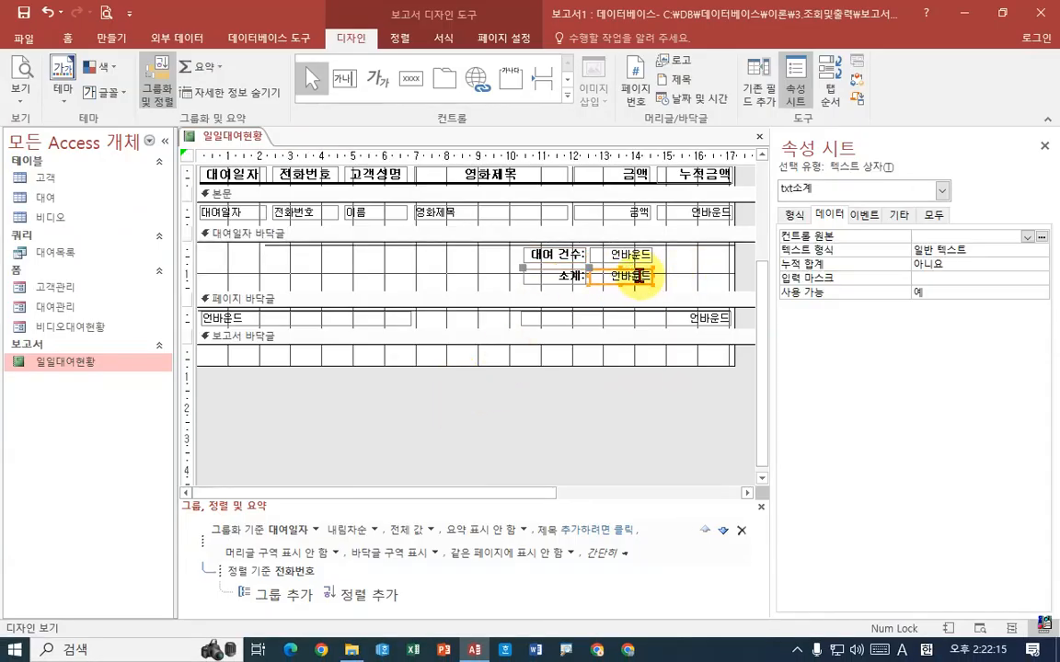
pyautogui.click(632, 256)
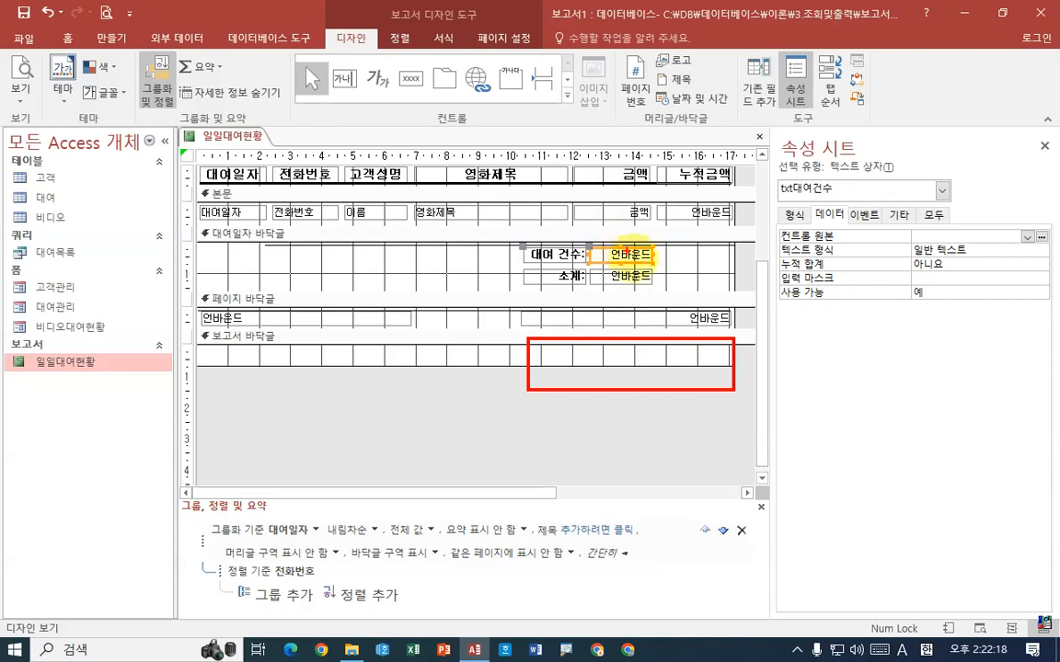
pyautogui.click(626, 386)
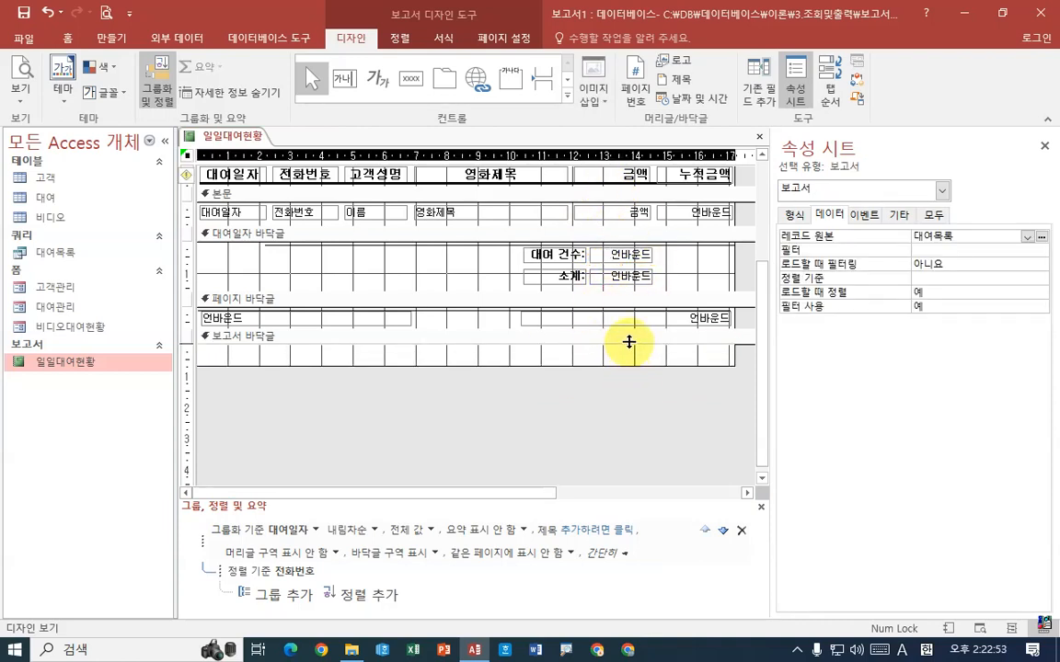
pyautogui.moveTo(630, 342); pyautogui.dragTo(630, 340)
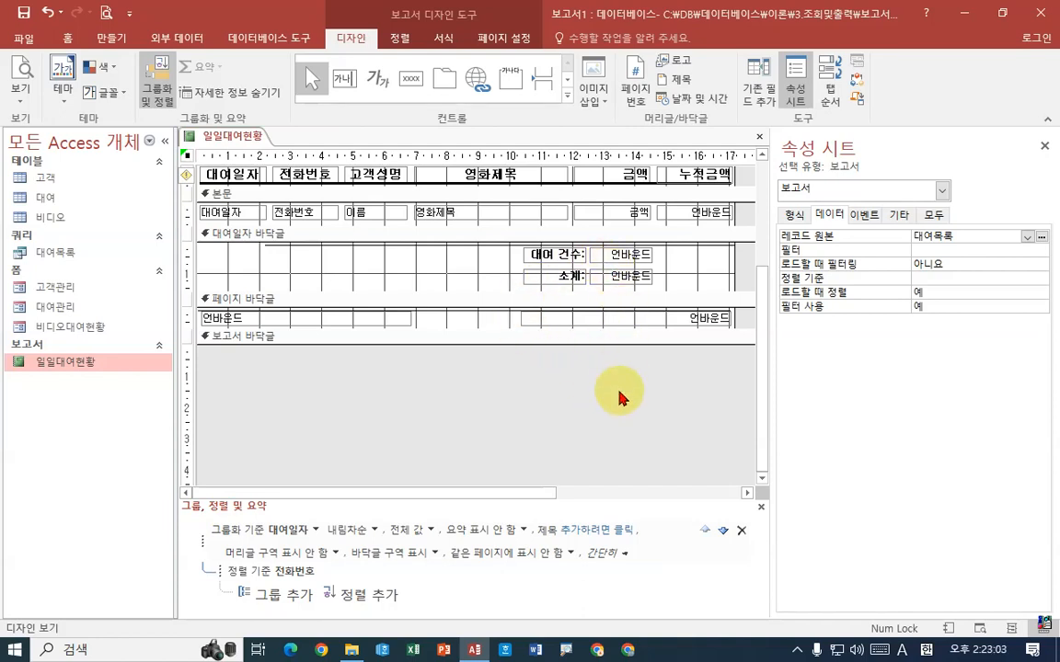
# Inspect the unbound 누적금액 text box in the detail section, and preview the report to check its 대여일자 grouping
pyautogui.click(699, 213)
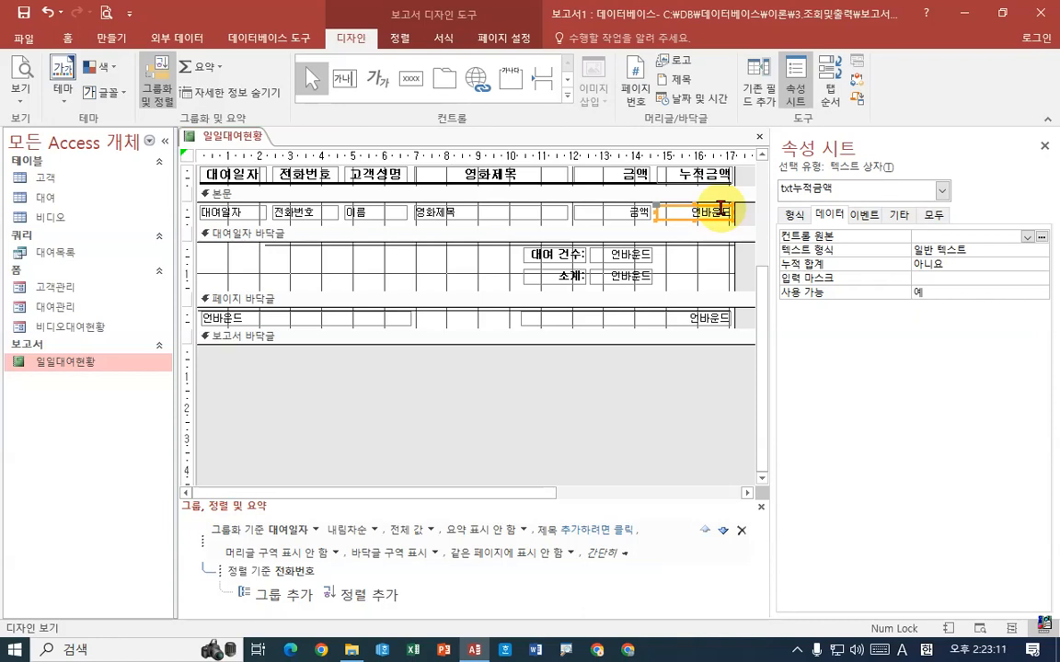
pyautogui.rightClick(245, 139)
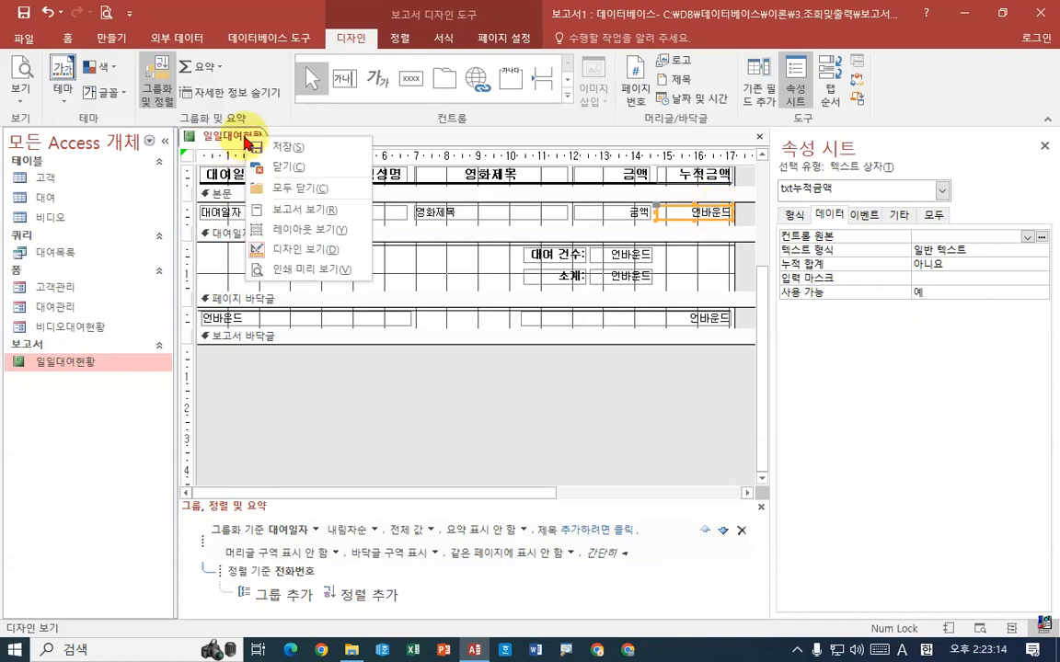
pyautogui.click(291, 269)
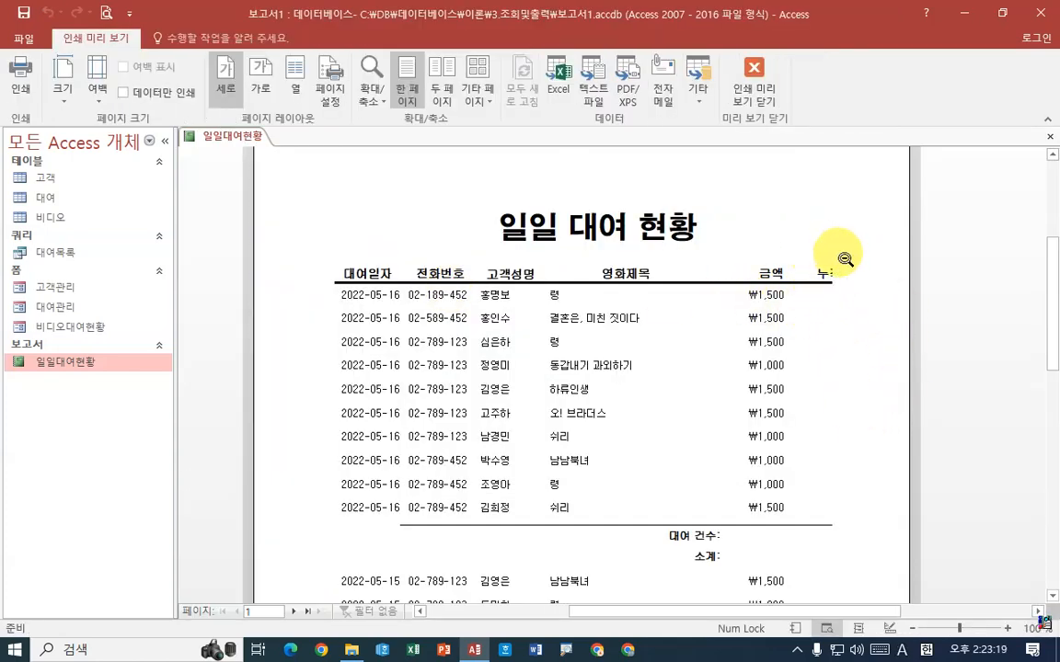
# Check the cut-off 누적금액 column in the preview, and set the report's page orientation to 가로 in design view
pyautogui.moveTo(781, 256)
pyautogui.mouseDown()
pyautogui.moveTo(860, 304)
pyautogui.moveTo(902, 512)
pyautogui.mouseUp()
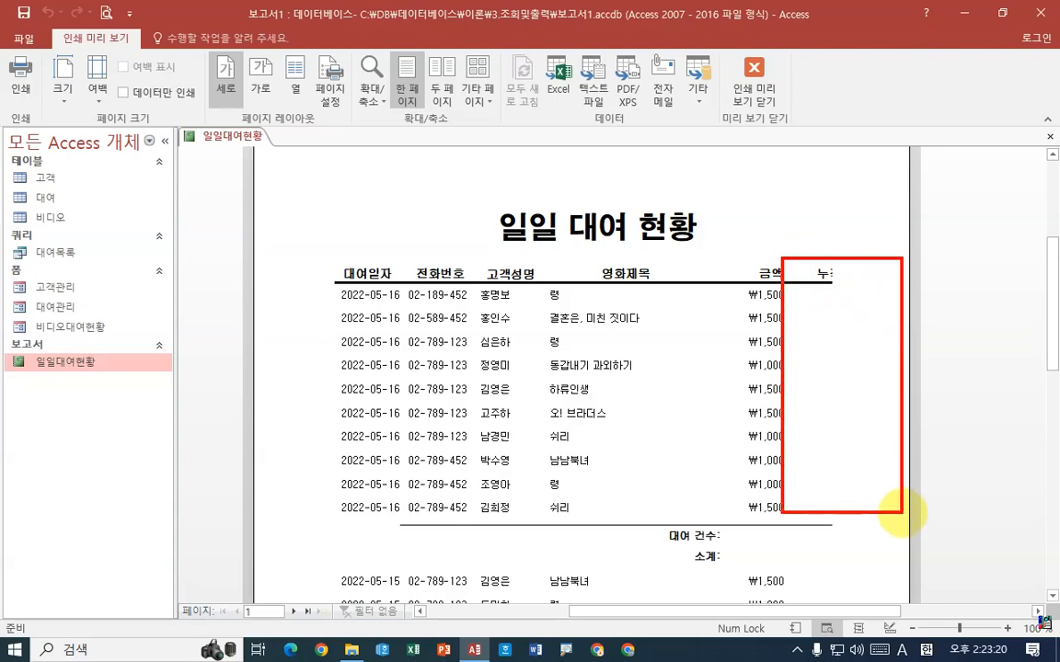
pyautogui.moveTo(833, 251); pyautogui.dragTo(856, 277)
pyautogui.press('Escape')
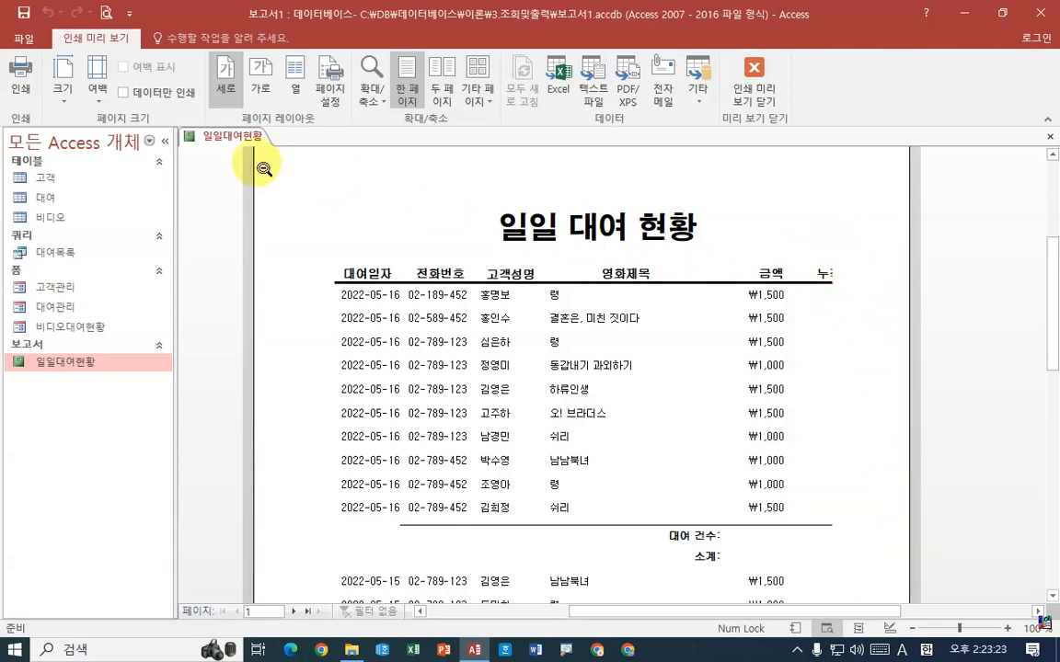
pyautogui.rightClick(226, 135)
pyautogui.click(243, 245)
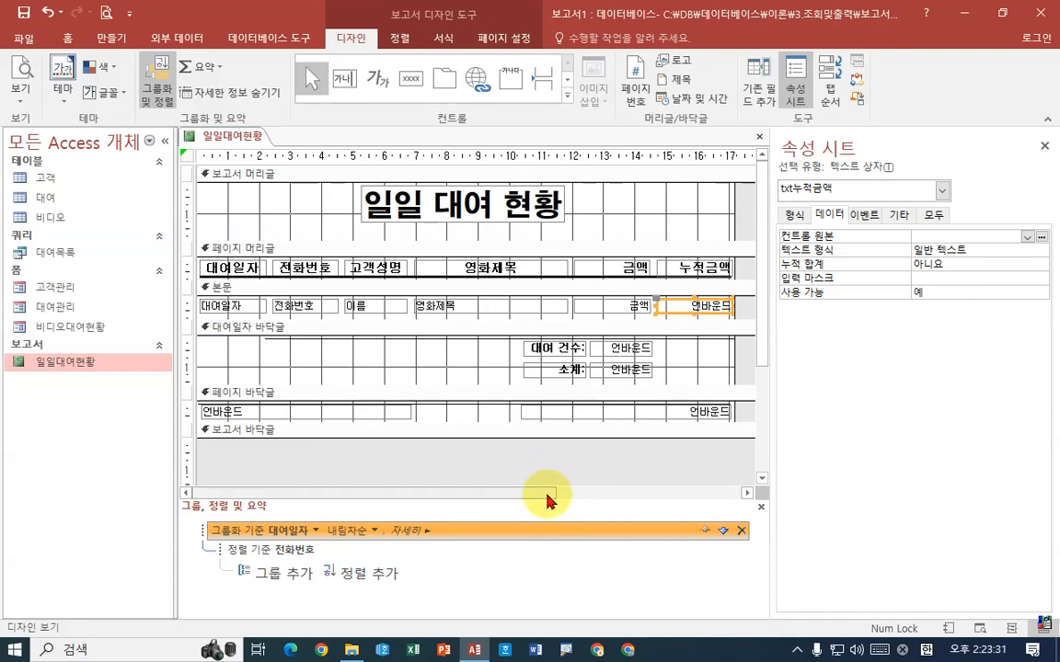
pyautogui.click(497, 40)
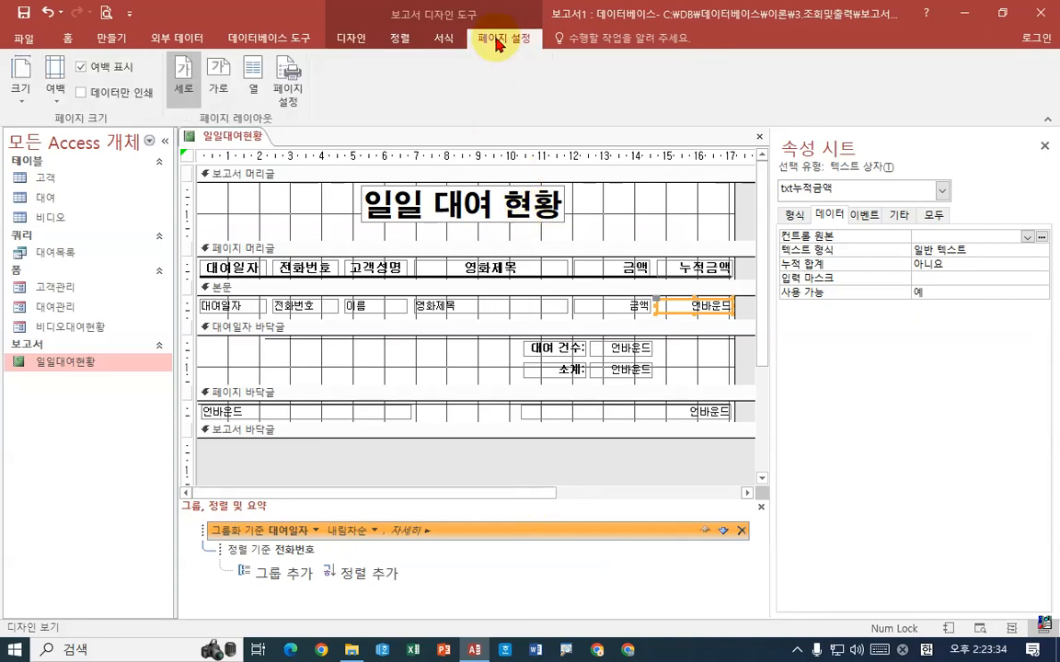
pyautogui.click(220, 91)
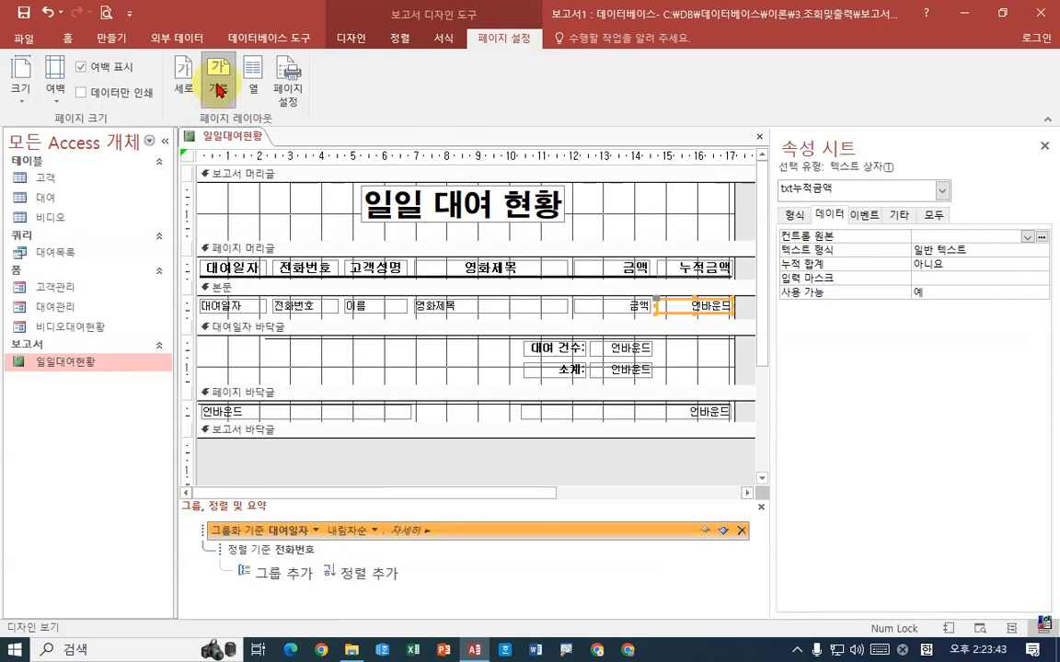
# Preview the landscape report and examine the 금액 and 누적금액 columns row by row
pyautogui.rightClick(228, 137)
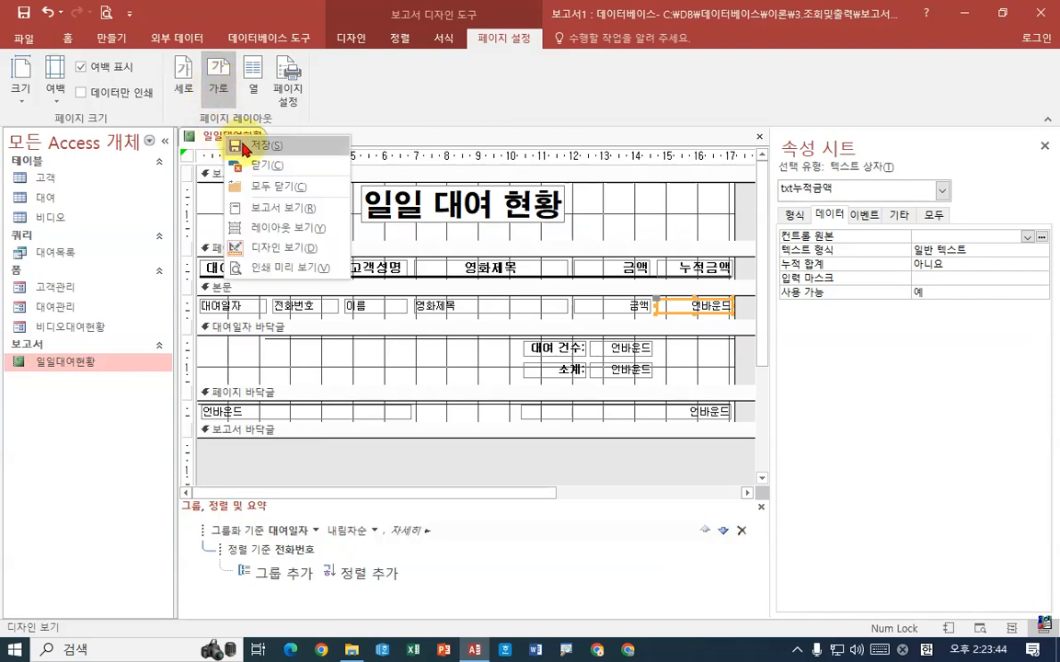
pyautogui.click(272, 268)
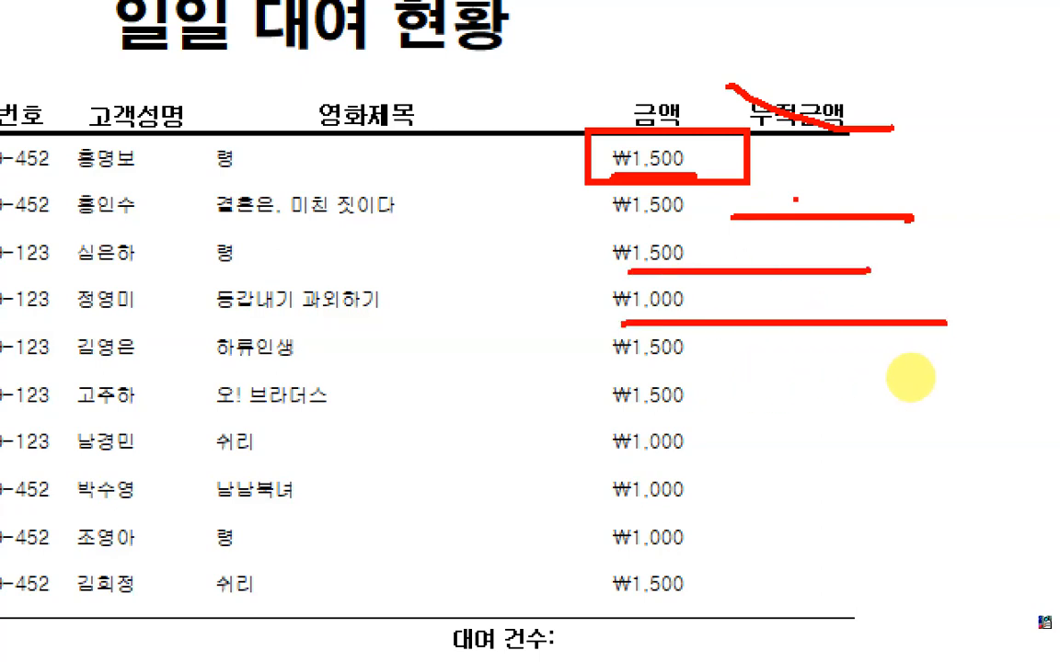
pyautogui.moveTo(610, 364); pyautogui.dragTo(897, 364)
pyautogui.click(913, 360)
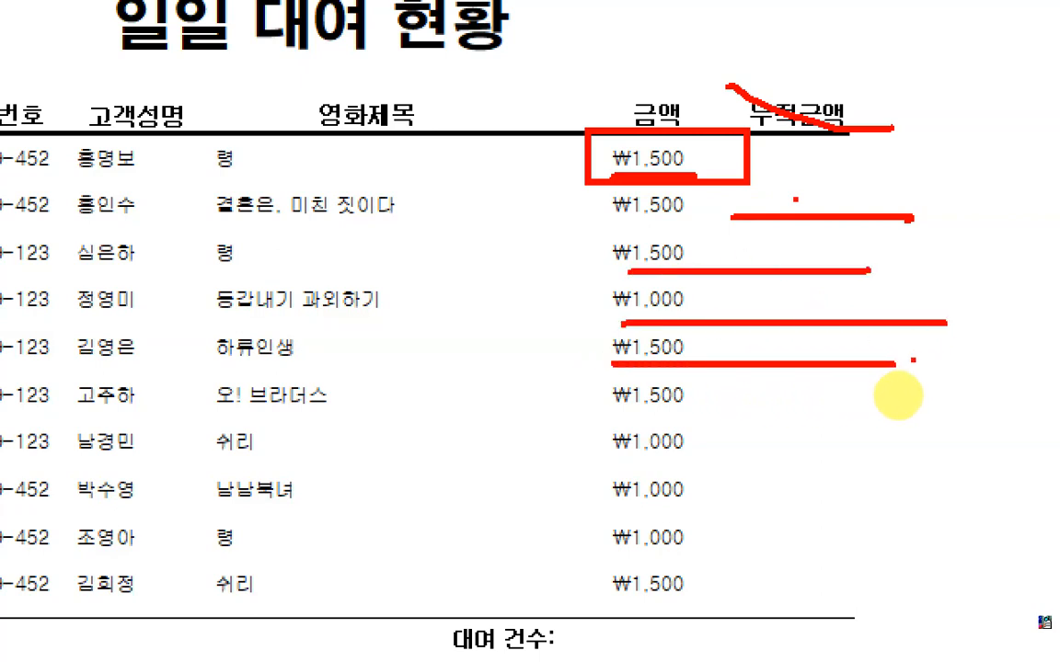
pyautogui.moveTo(844, 193)
pyautogui.mouseDown()
pyautogui.moveTo(860, 428)
pyautogui.moveTo(906, 326)
pyautogui.mouseUp()
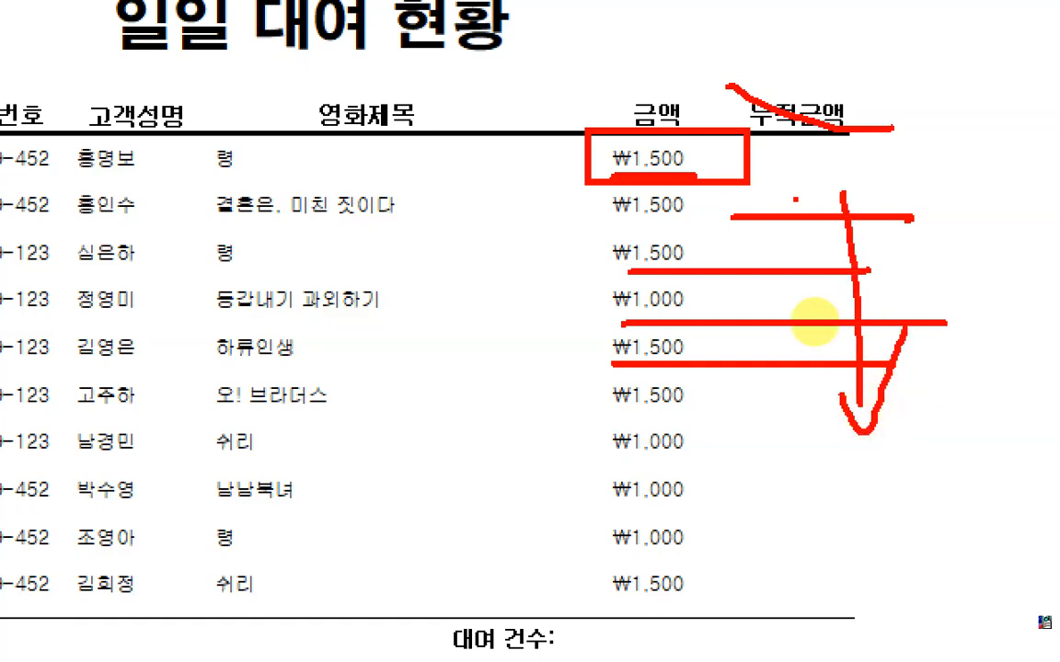
pyautogui.moveTo(718, 124)
pyautogui.mouseDown()
pyautogui.moveTo(585, 71)
pyautogui.moveTo(690, 149)
pyautogui.mouseUp()
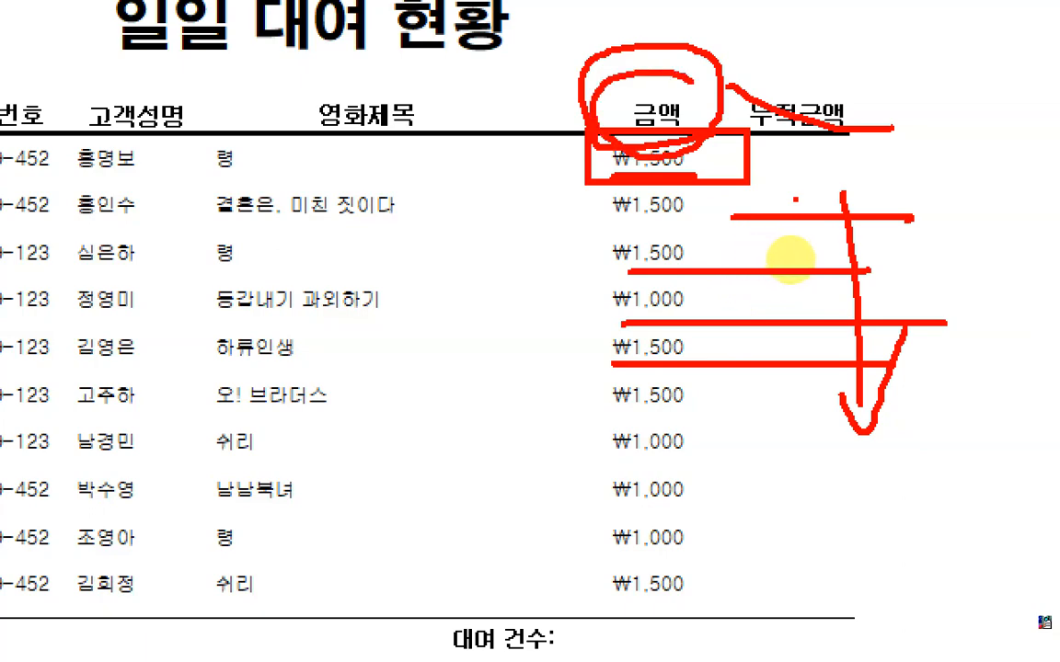
pyautogui.press('Escape')
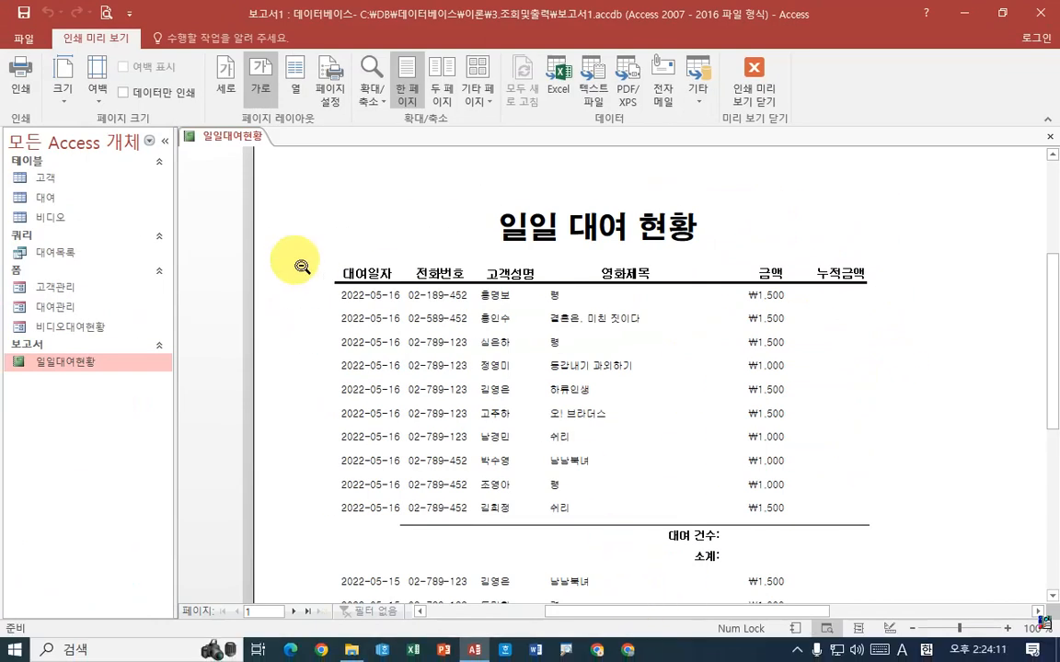
# In design view, bind the detail section's 누적금액 text box to the 금액 field and set its 누적 합계 property to 그룹
pyautogui.rightClick(234, 136)
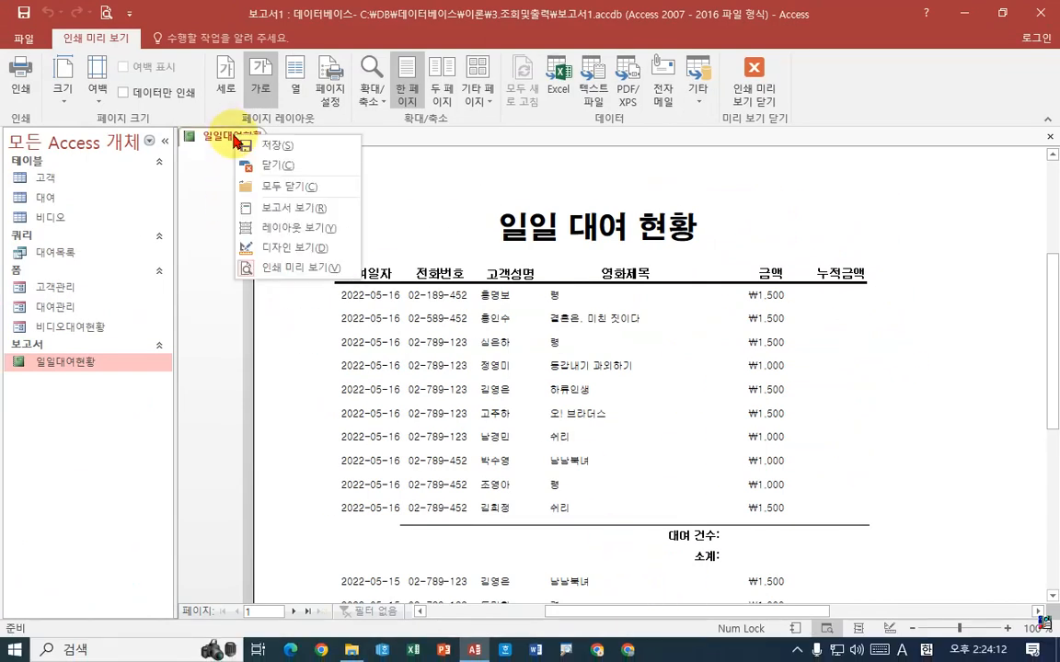
pyautogui.click(276, 248)
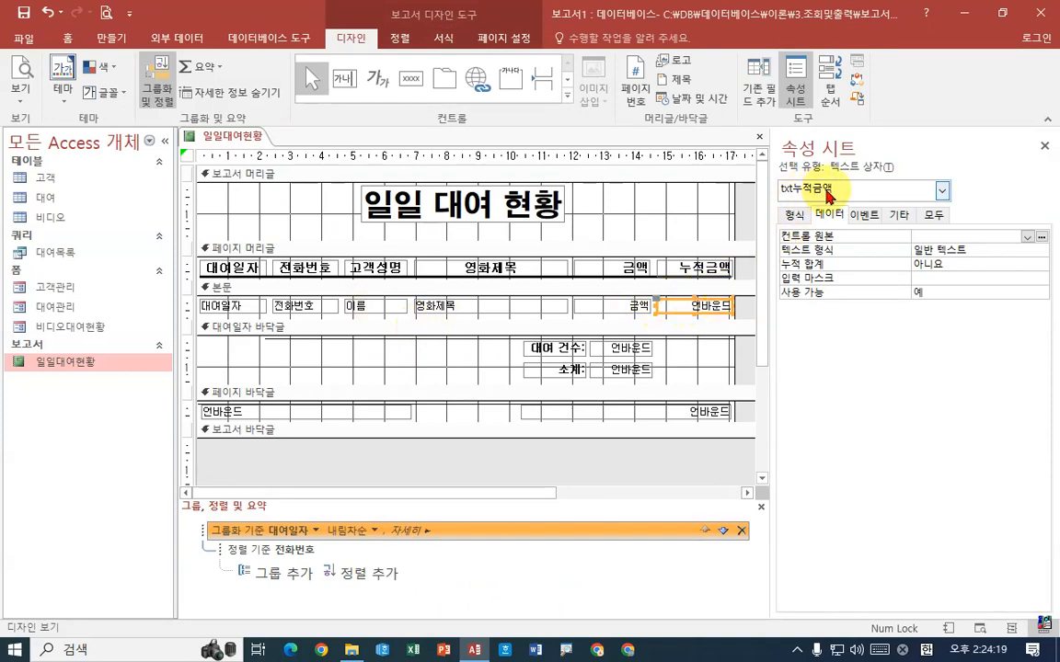
pyautogui.click(932, 237)
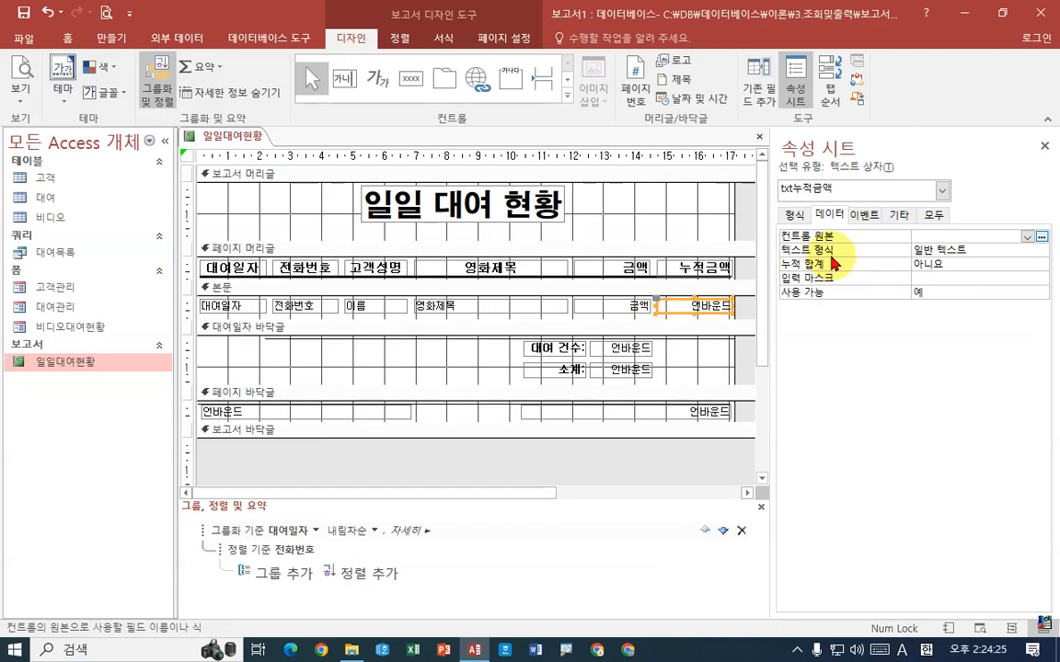
pyautogui.click(1026, 237)
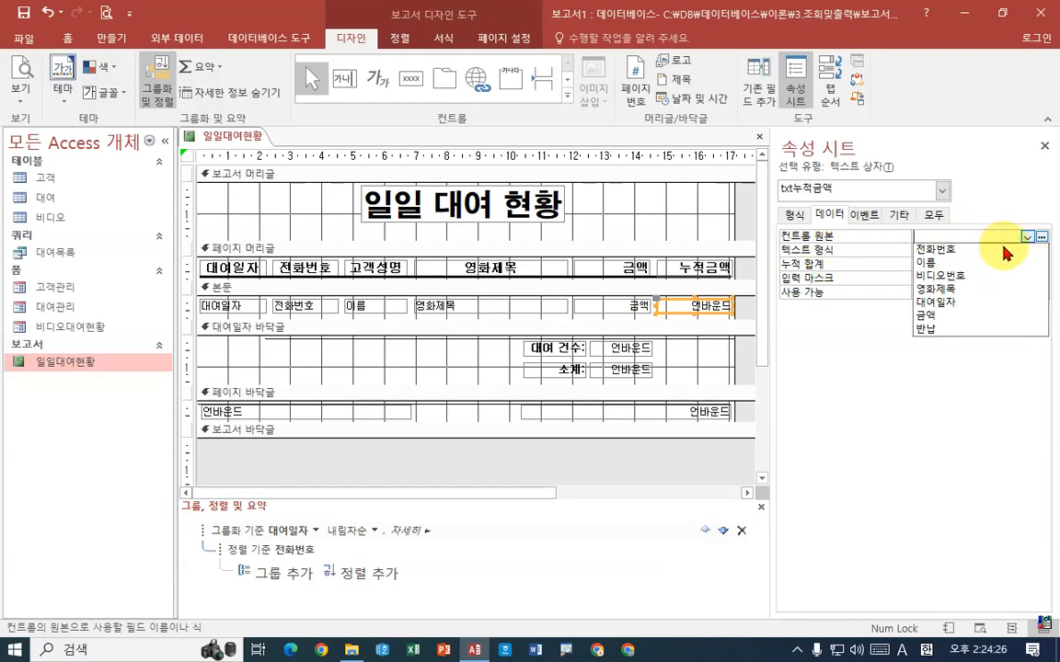
pyautogui.click(953, 318)
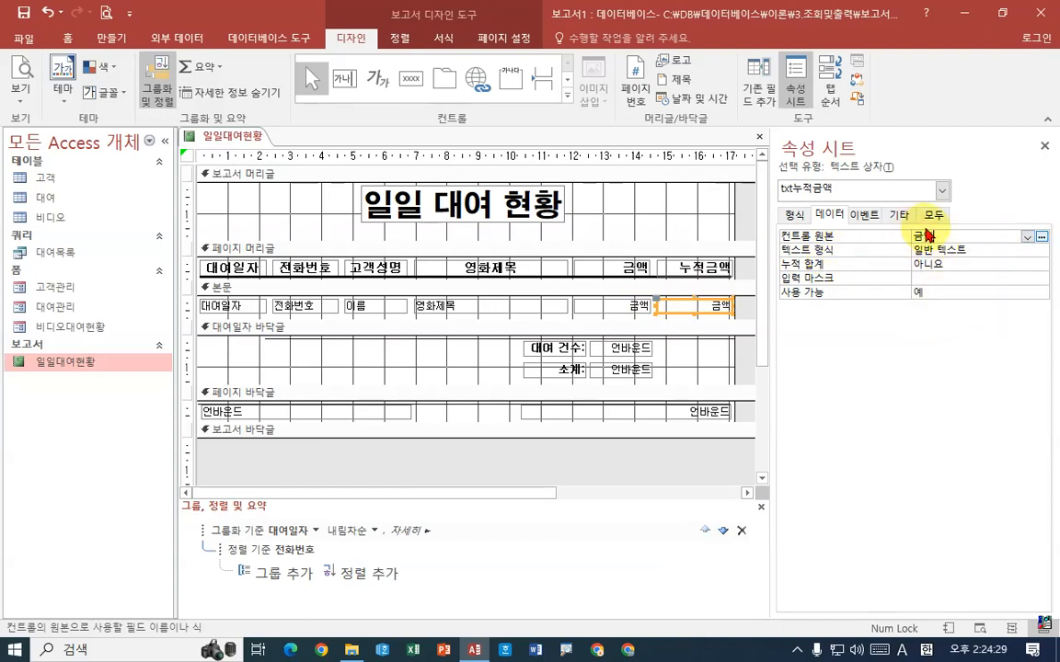
pyautogui.click(943, 264)
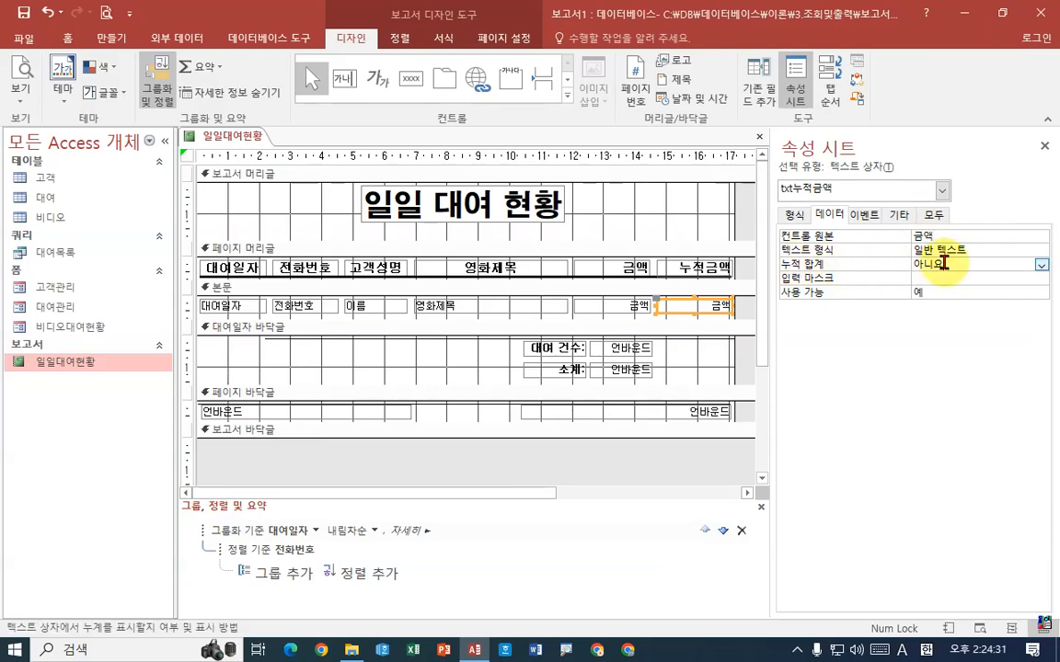
pyautogui.click(1040, 265)
pyautogui.click(966, 292)
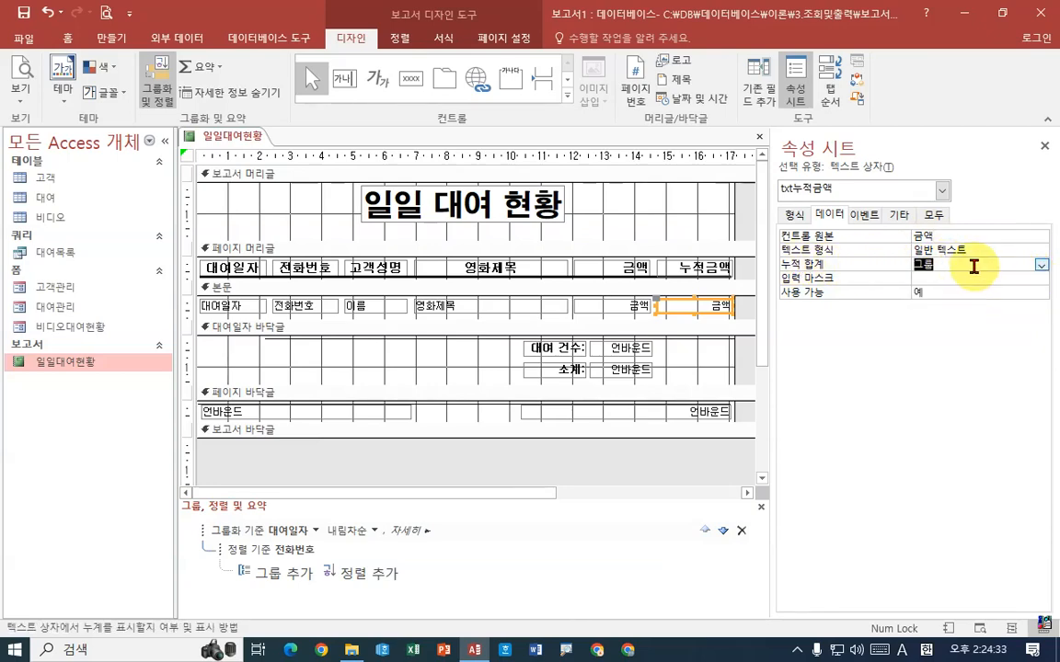
pyautogui.click(973, 267)
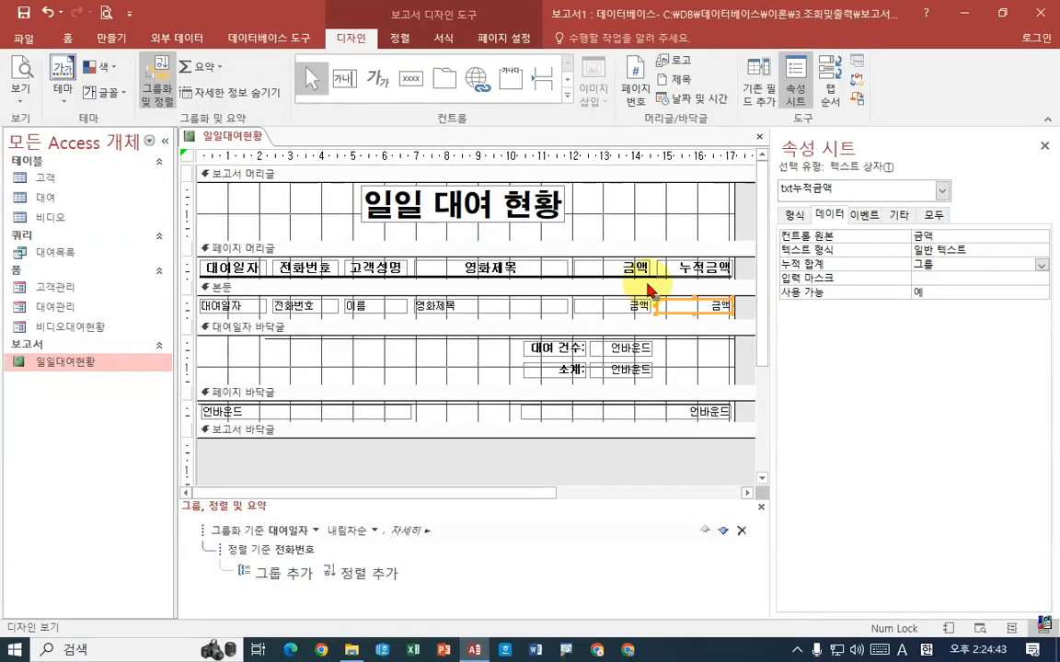
# Preview the report and examine how the 누적금액 values accumulate from row to row within the first 대여일자 group
pyautogui.rightClick(238, 138)
pyautogui.click(208, 138)
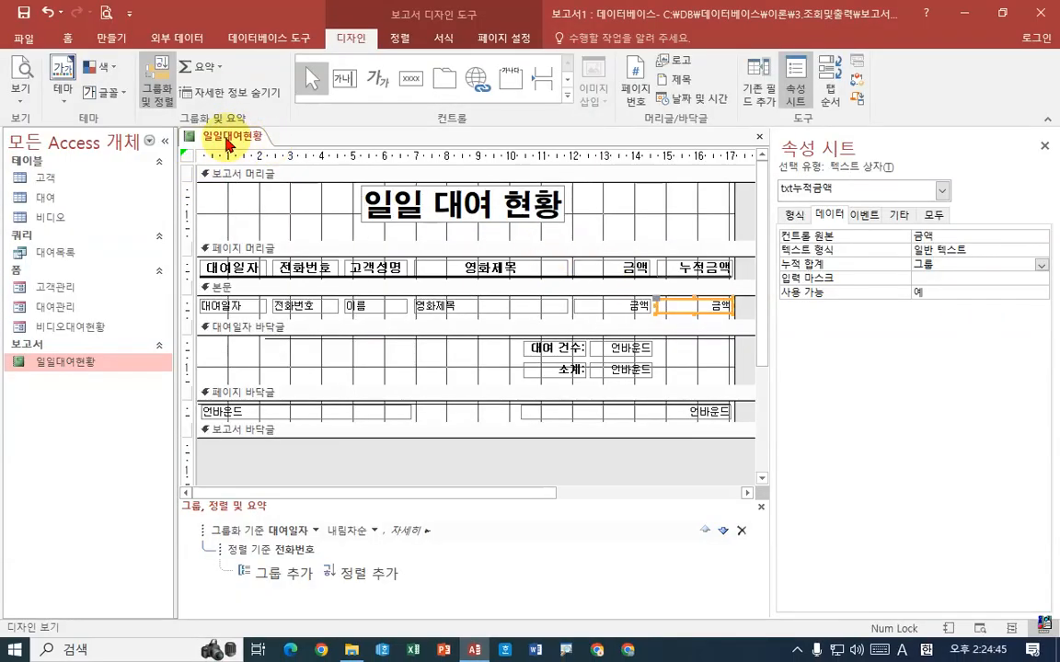
pyautogui.rightClick(229, 137)
pyautogui.click(298, 270)
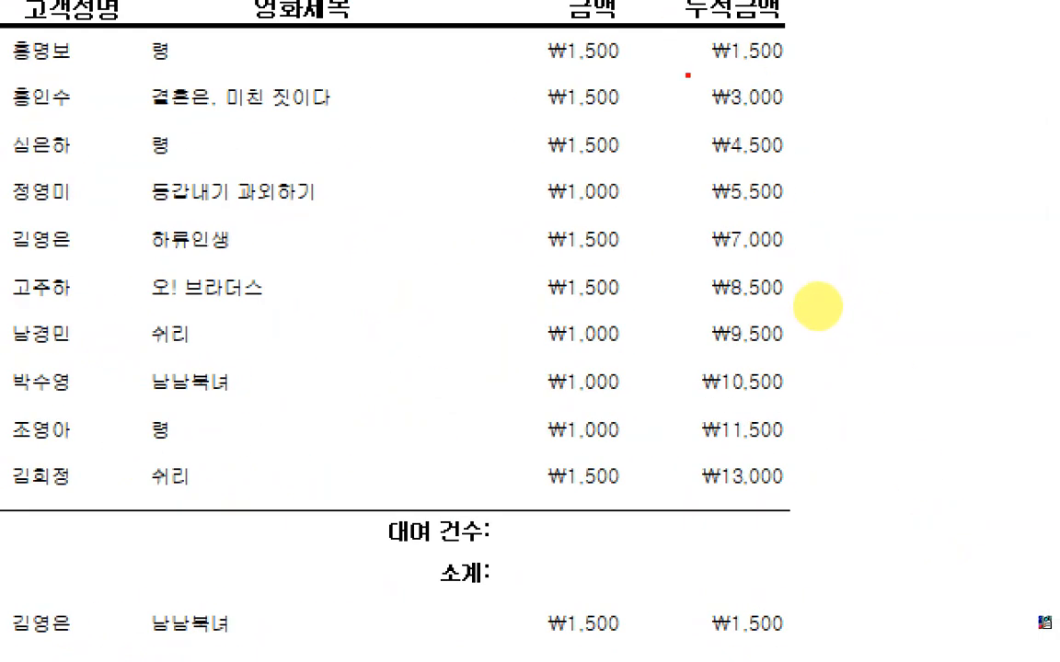
pyautogui.moveTo(696, 69); pyautogui.dragTo(774, 62)
pyautogui.moveTo(701, 113); pyautogui.dragTo(803, 113)
pyautogui.moveTo(727, 156); pyautogui.dragTo(802, 155)
pyautogui.moveTo(711, 199); pyautogui.dragTo(811, 202)
pyautogui.moveTo(686, 266); pyautogui.dragTo(780, 268)
pyautogui.moveTo(701, 308); pyautogui.dragTo(828, 305)
pyautogui.moveTo(714, 372); pyautogui.dragTo(820, 381)
pyautogui.press('Escape')
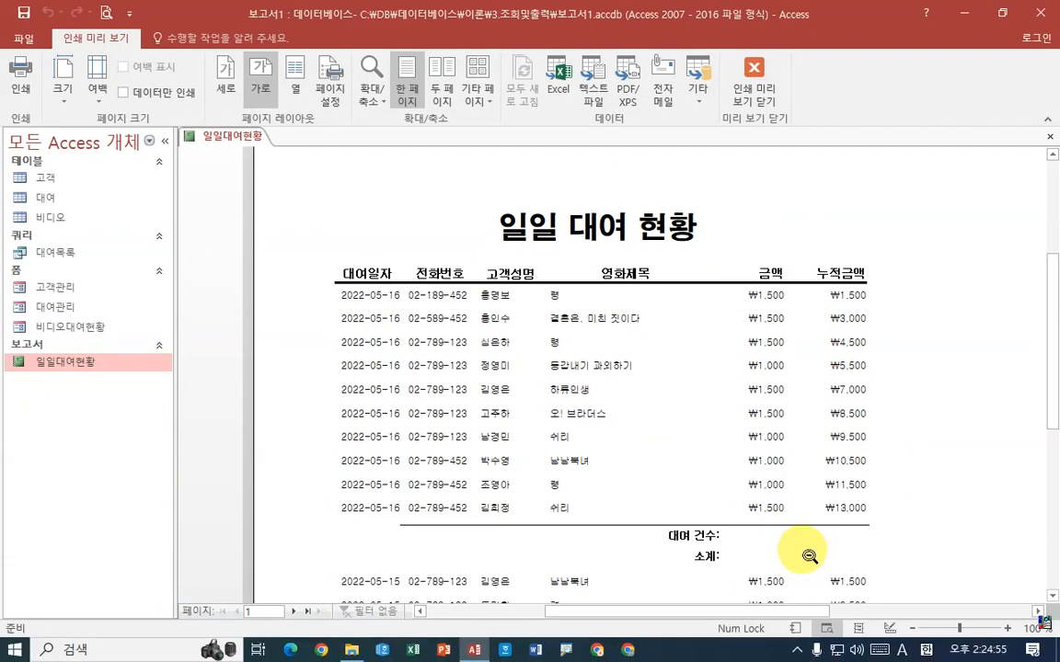
# Compare the last 누적금액 value of the first 대여일자 group with the values at the start of the following group
pyautogui.scroll(-1, 907, 552)
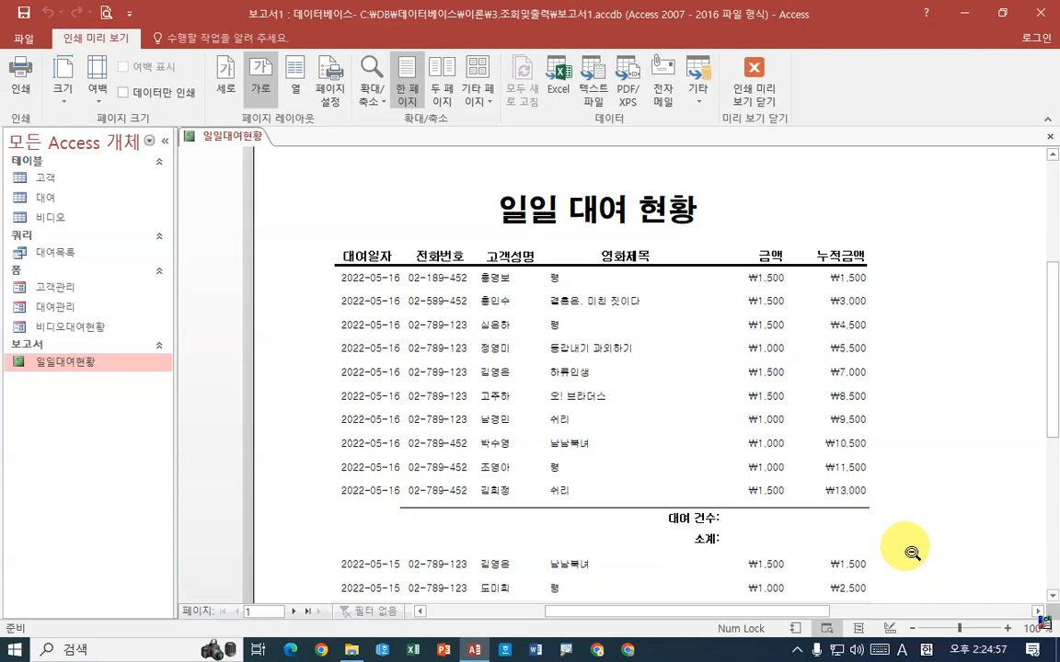
pyautogui.moveTo(331, 245)
pyautogui.mouseDown()
pyautogui.moveTo(346, 251)
pyautogui.moveTo(402, 420)
pyautogui.moveTo(407, 510)
pyautogui.mouseUp()
pyautogui.moveTo(641, 505); pyautogui.dragTo(883, 554)
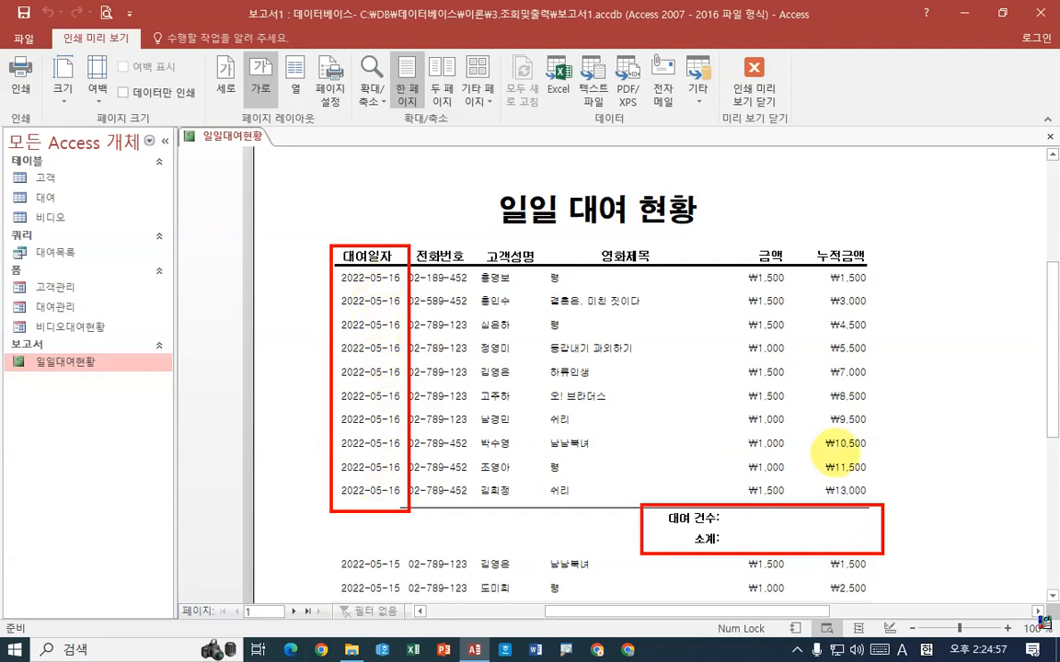
pyautogui.moveTo(856, 476); pyautogui.dragTo(874, 500)
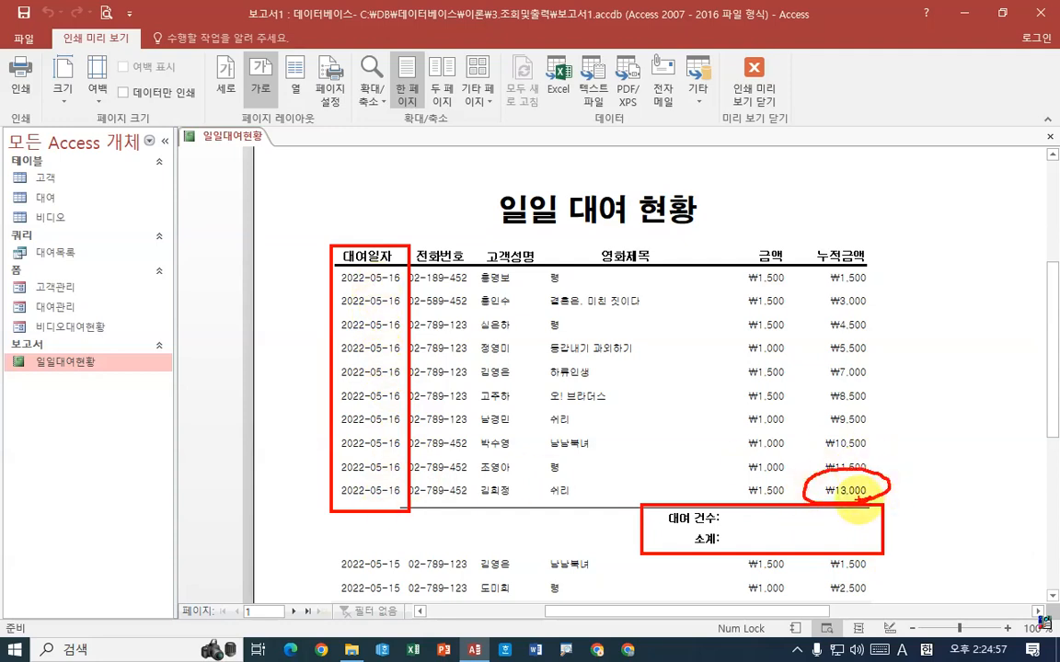
pyautogui.moveTo(341, 543); pyautogui.dragTo(408, 590)
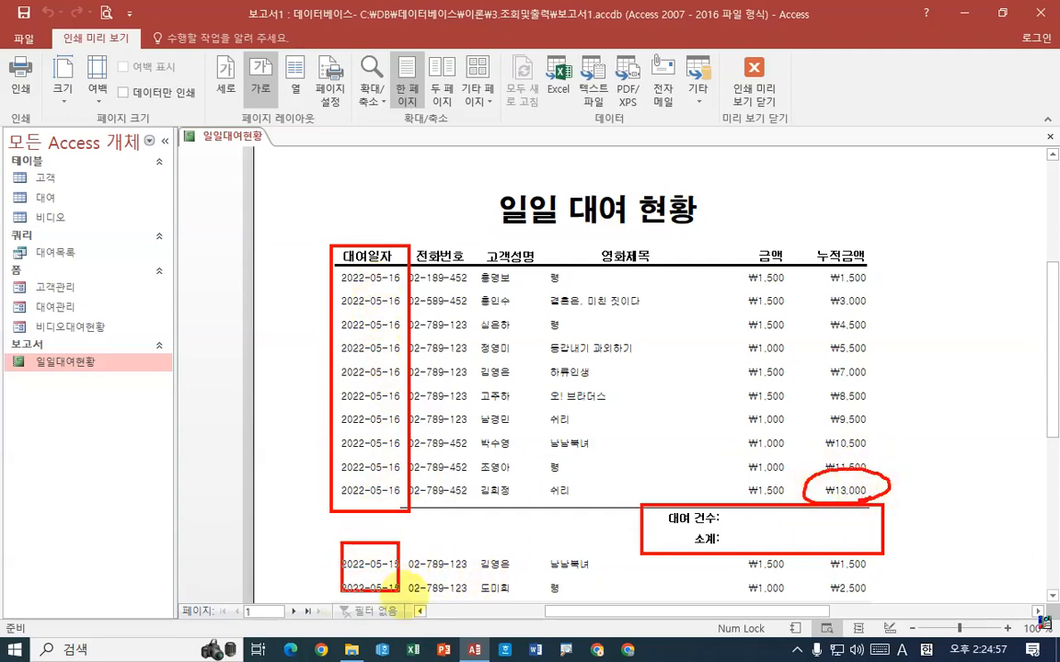
pyautogui.moveTo(831, 575); pyautogui.dragTo(888, 573)
pyautogui.moveTo(833, 598)
pyautogui.mouseDown()
pyautogui.moveTo(894, 597)
pyautogui.moveTo(917, 556)
pyautogui.mouseUp()
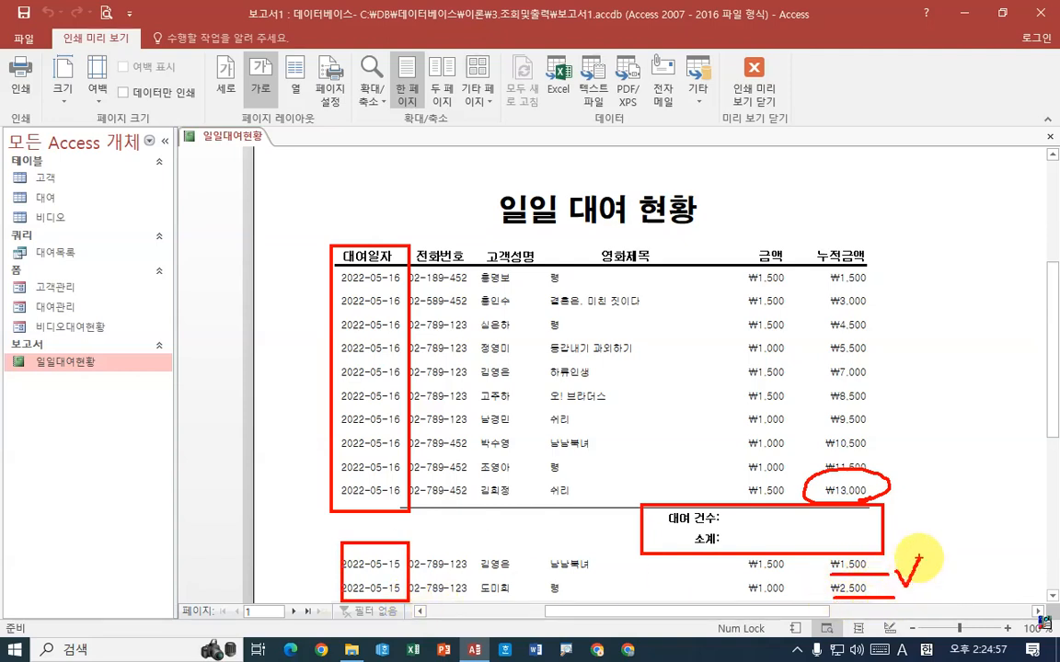
pyautogui.press('Escape')
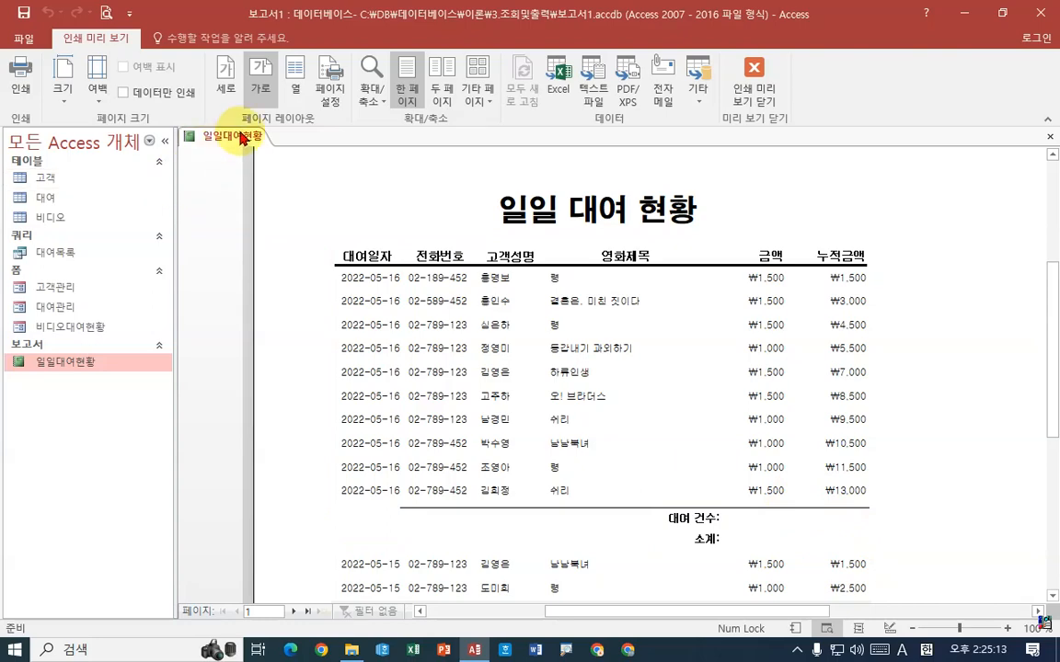
# Return to design view and set the 누적금액 text box's 누적 합계 property to 모두
pyautogui.rightClick(241, 138)
pyautogui.click(284, 241)
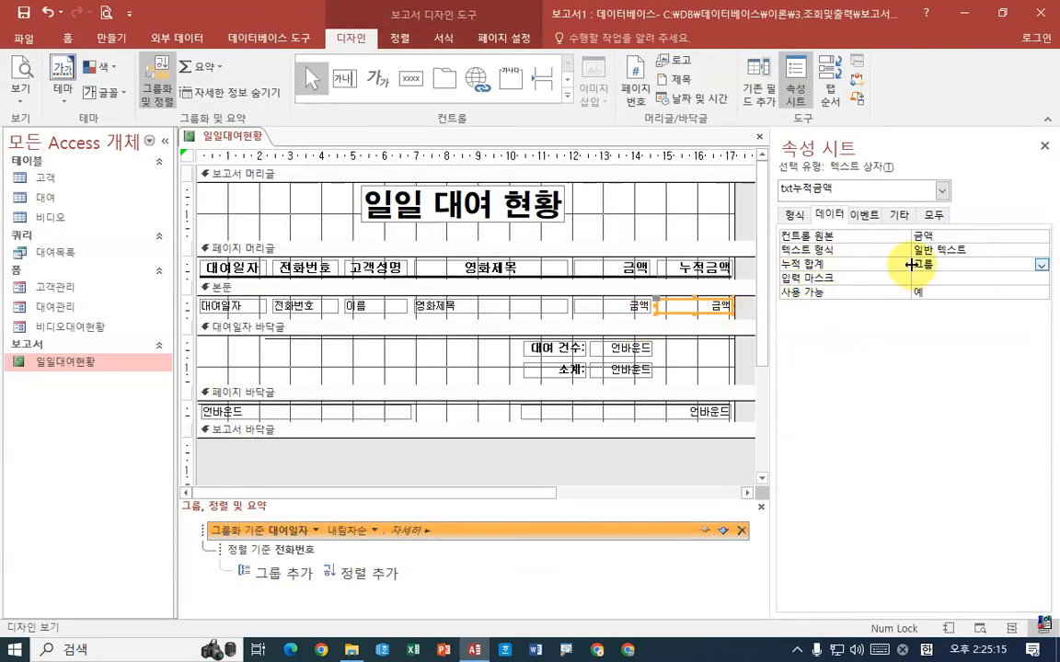
pyautogui.click(854, 264)
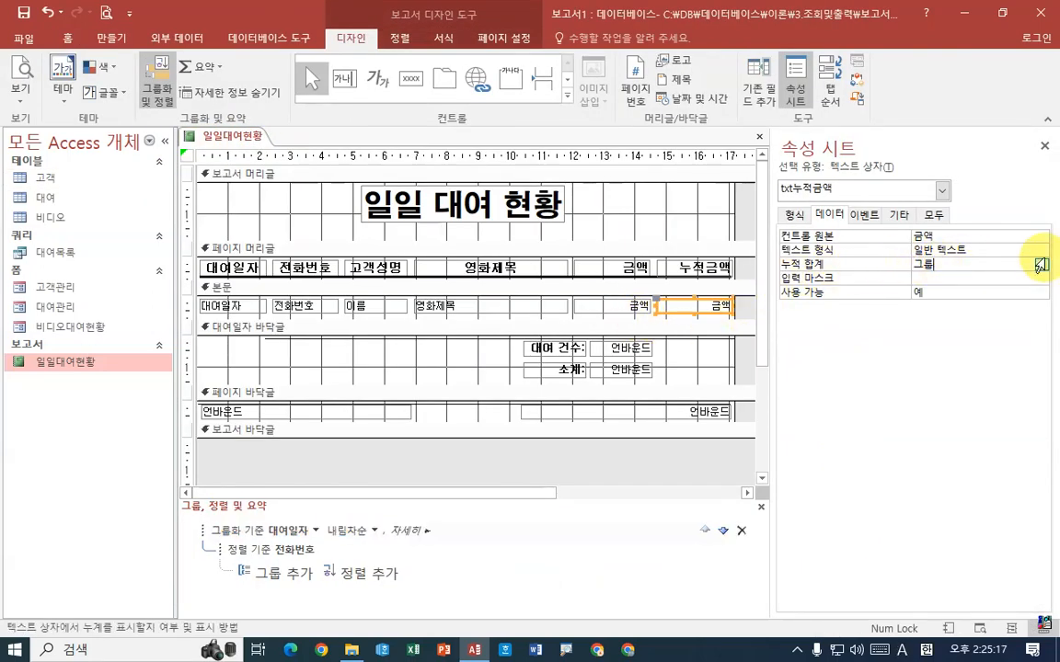
pyautogui.click(1042, 265)
pyautogui.click(965, 303)
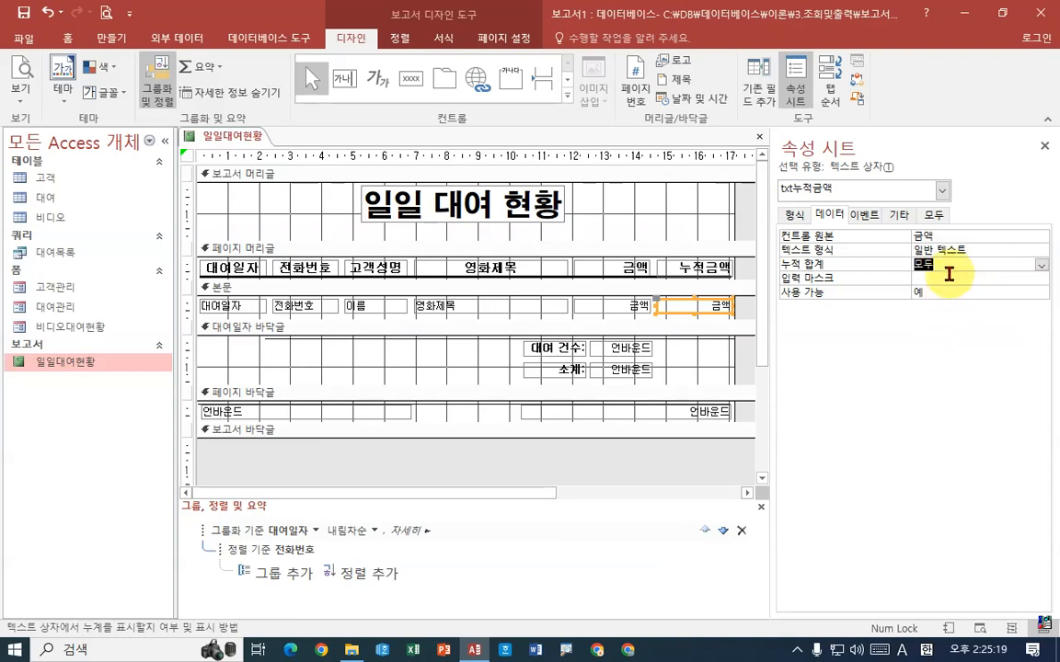
pyautogui.click(944, 276)
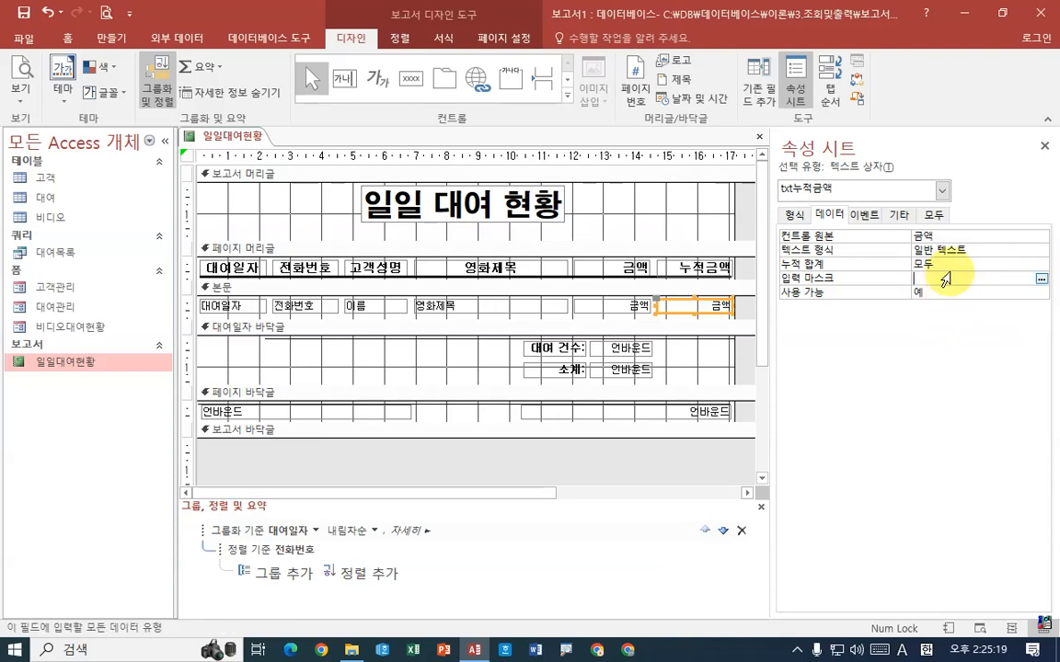
# Preview the report to check how 누적금액 accumulates across the 대여일자 groups, and return to design view
pyautogui.rightClick(236, 136)
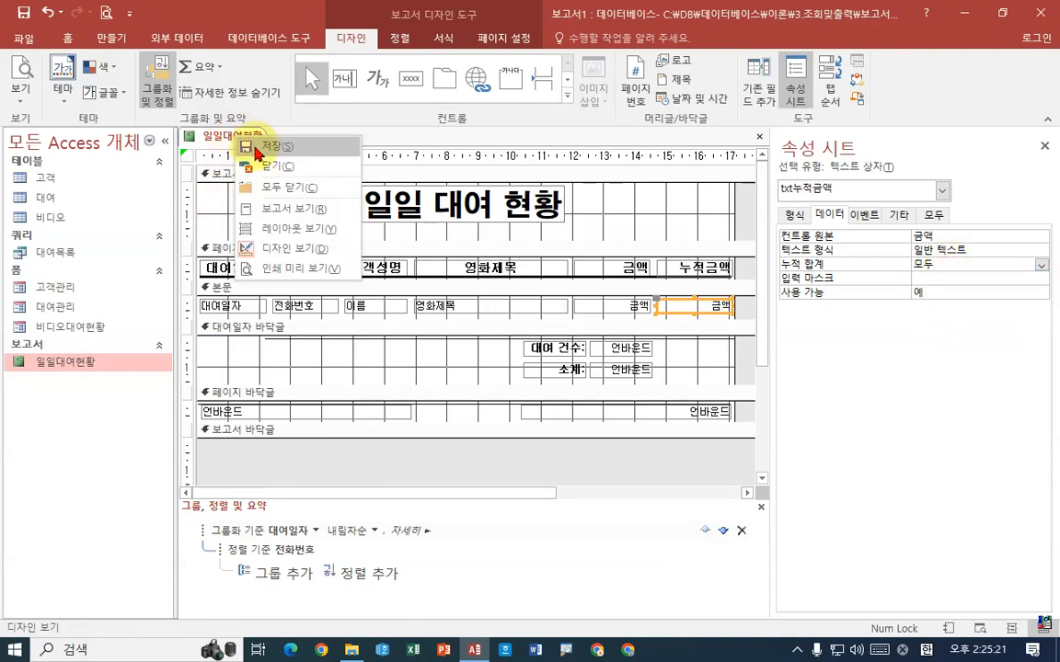
pyautogui.click(285, 268)
pyautogui.scroll(-1, 920, 579)
pyautogui.scroll(-1, 937, 578)
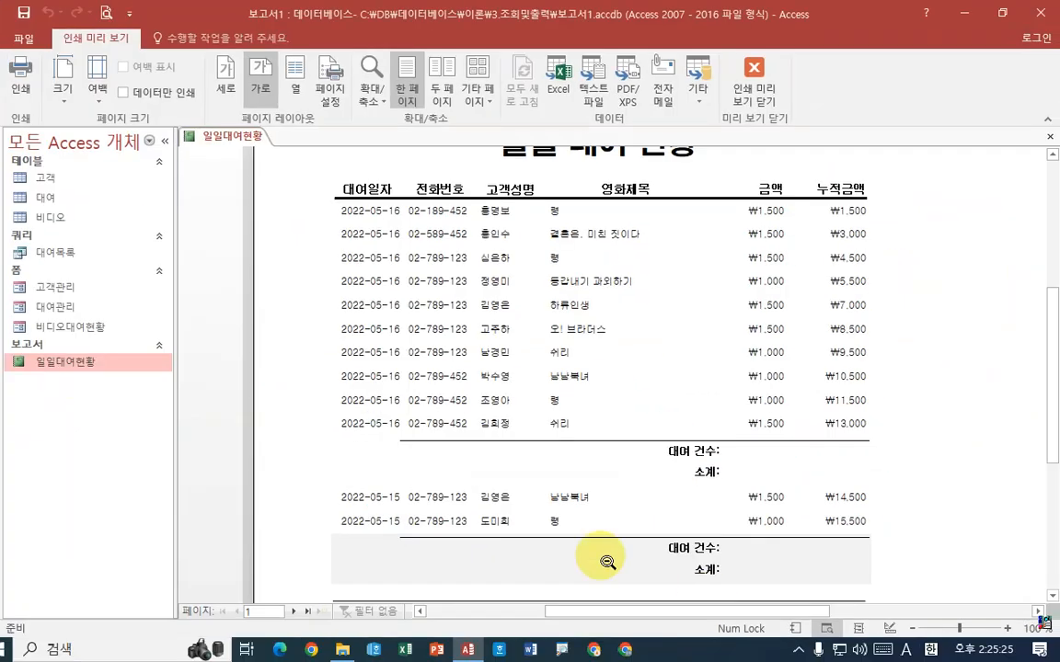
pyautogui.rightClick(226, 138)
pyautogui.click(253, 247)
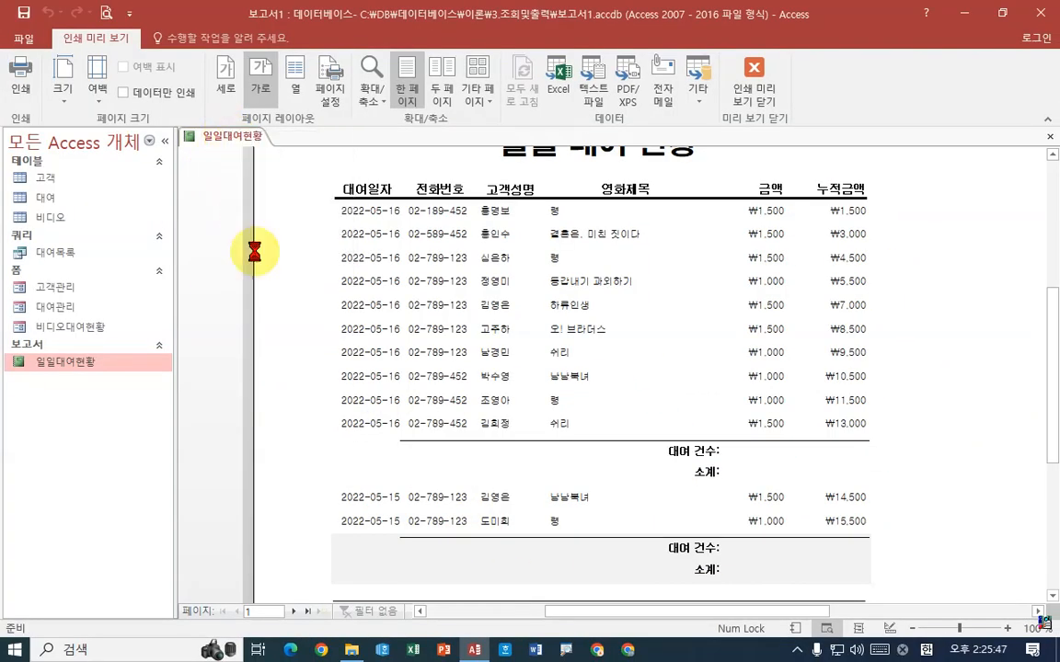
# Set the 누적 합계 property of the 누적금액 text box in the 본문 section to 그룹
pyautogui.click(955, 265)
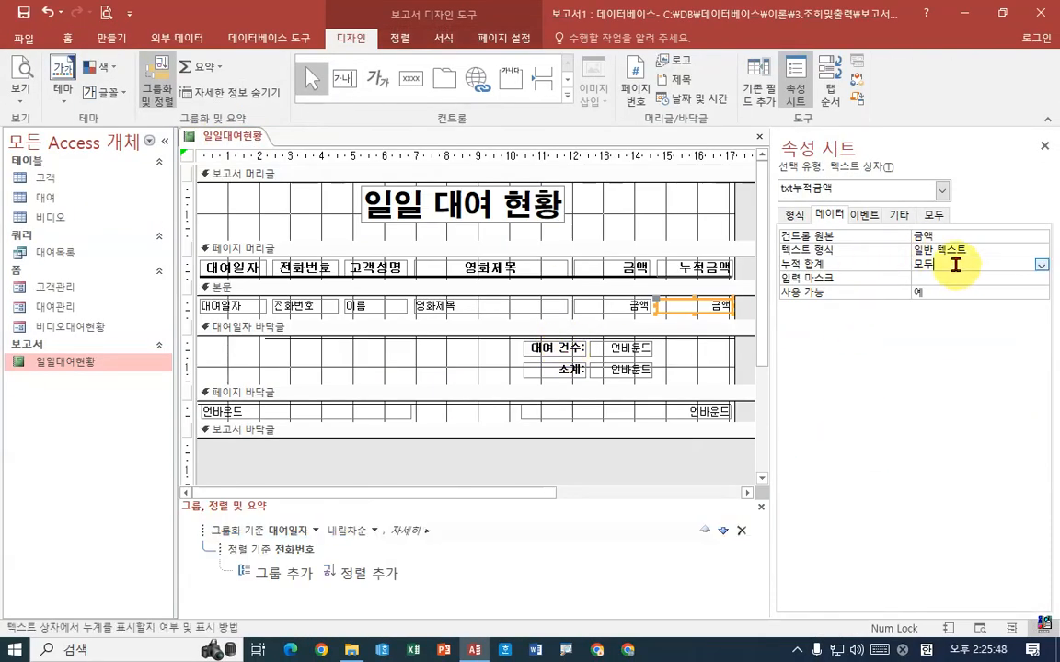
pyautogui.click(1041, 266)
pyautogui.click(882, 291)
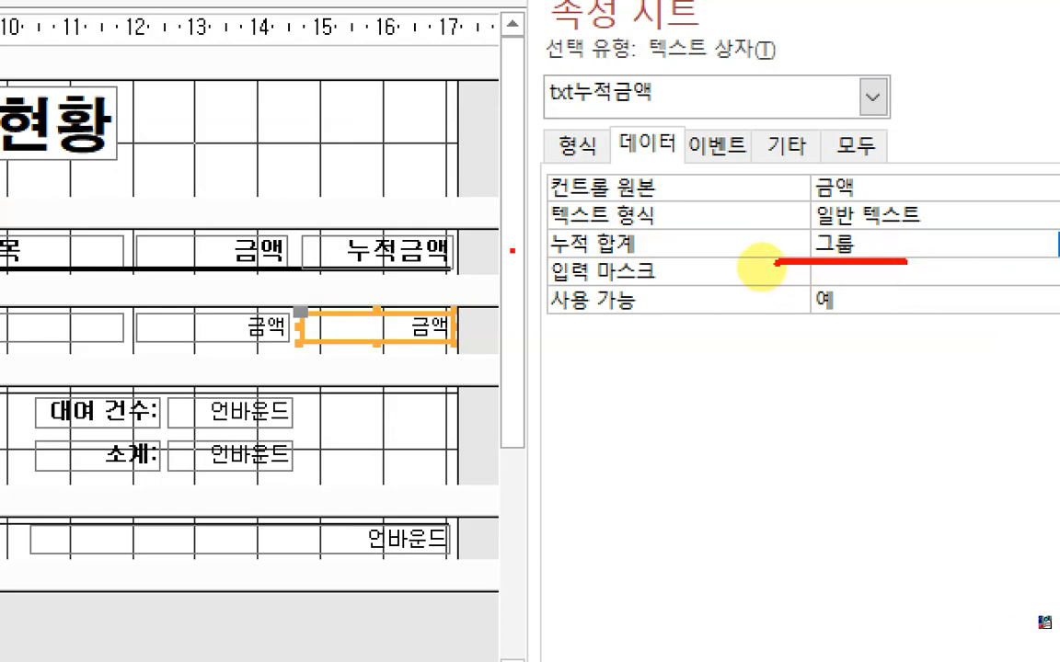
pyautogui.moveTo(512, 251); pyautogui.dragTo(953, 268)
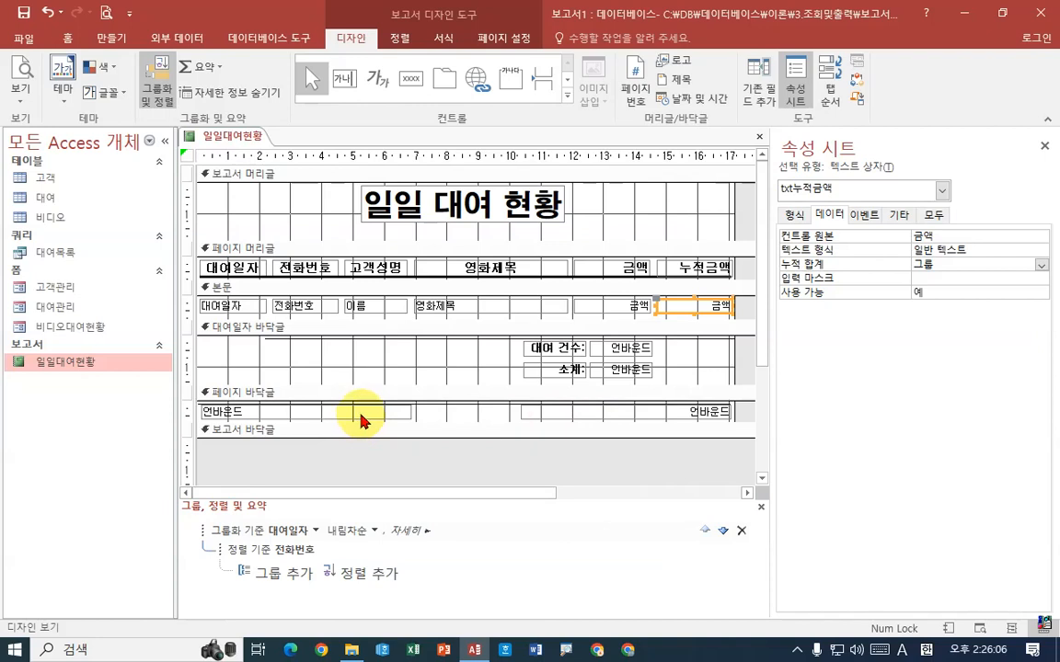
# Set the control source of the txt대여건수 text box in the 대여일자 footer to =Count(*) with the expression builder
pyautogui.click(625, 349)
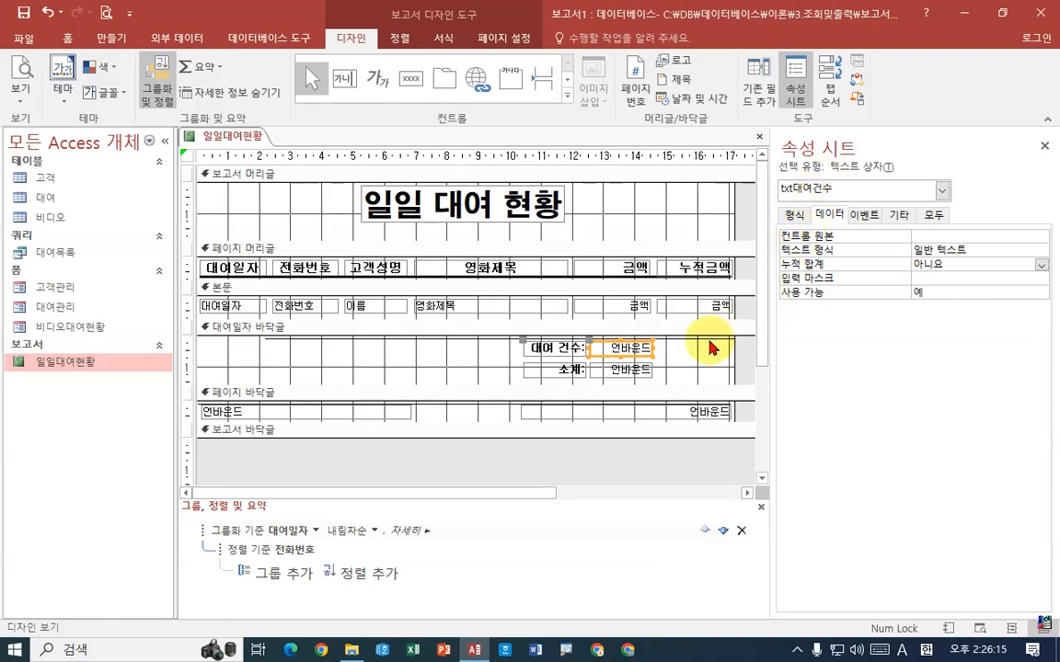
pyautogui.click(634, 372)
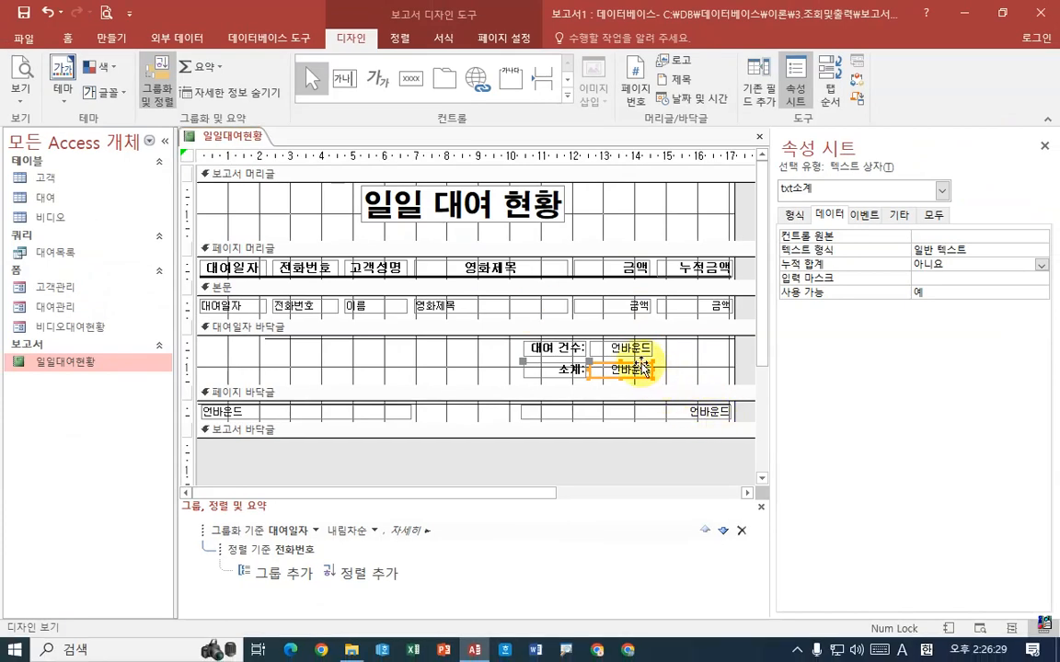
pyautogui.click(635, 349)
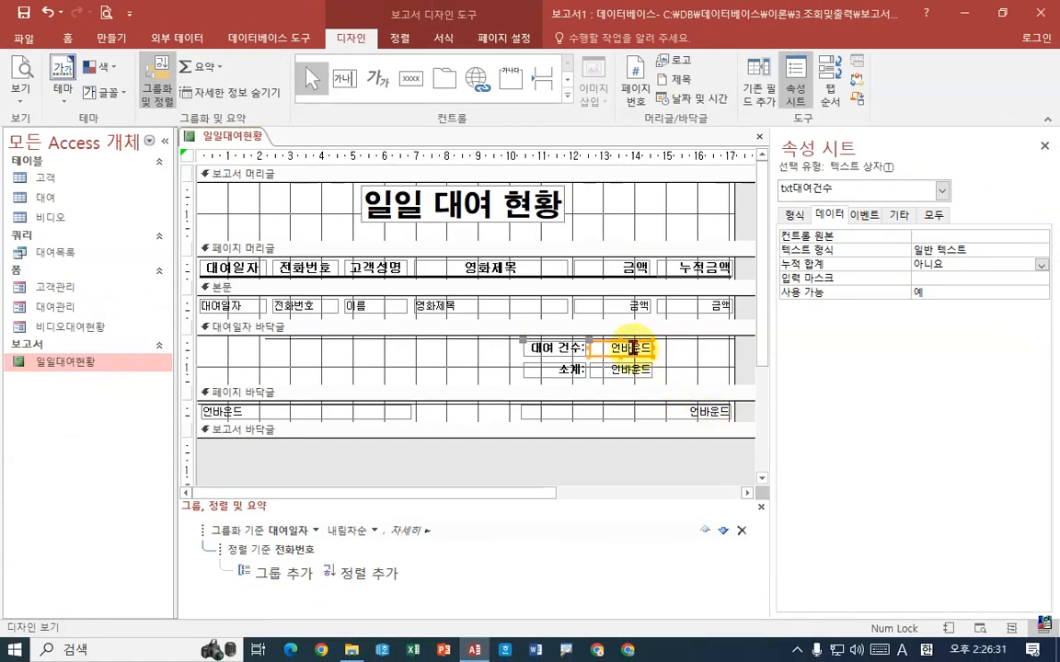
pyautogui.click(828, 214)
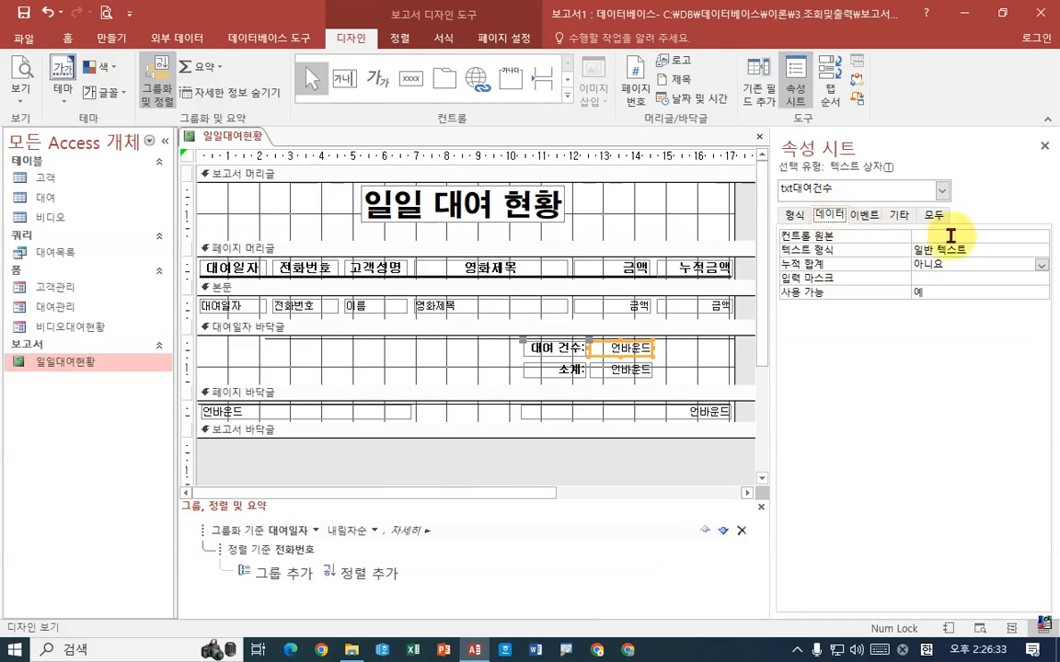
pyautogui.click(951, 236)
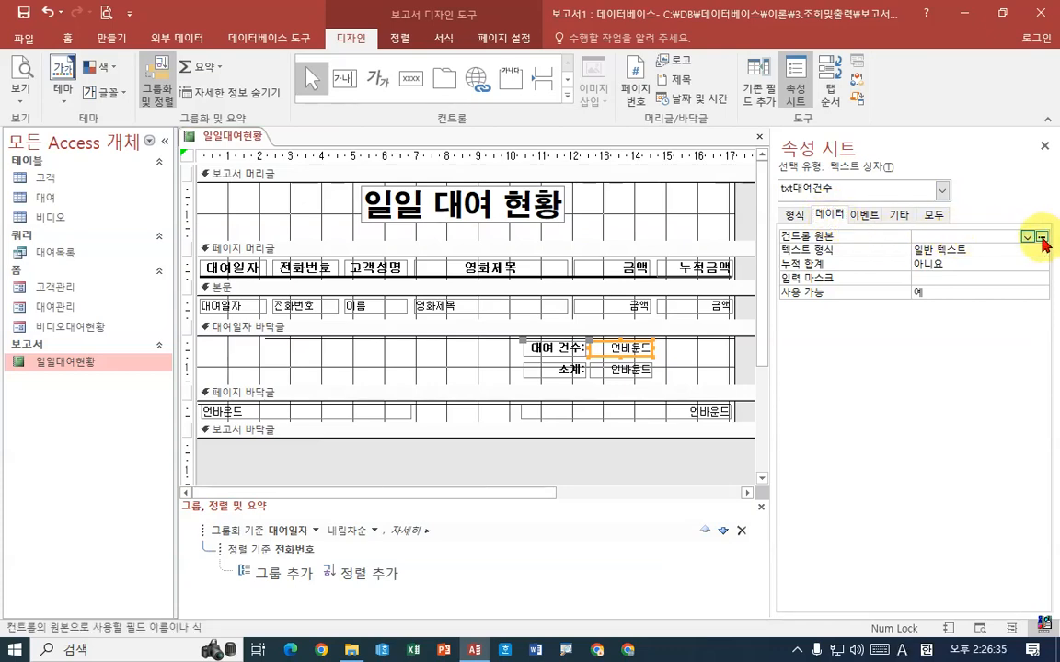
pyautogui.click(1041, 237)
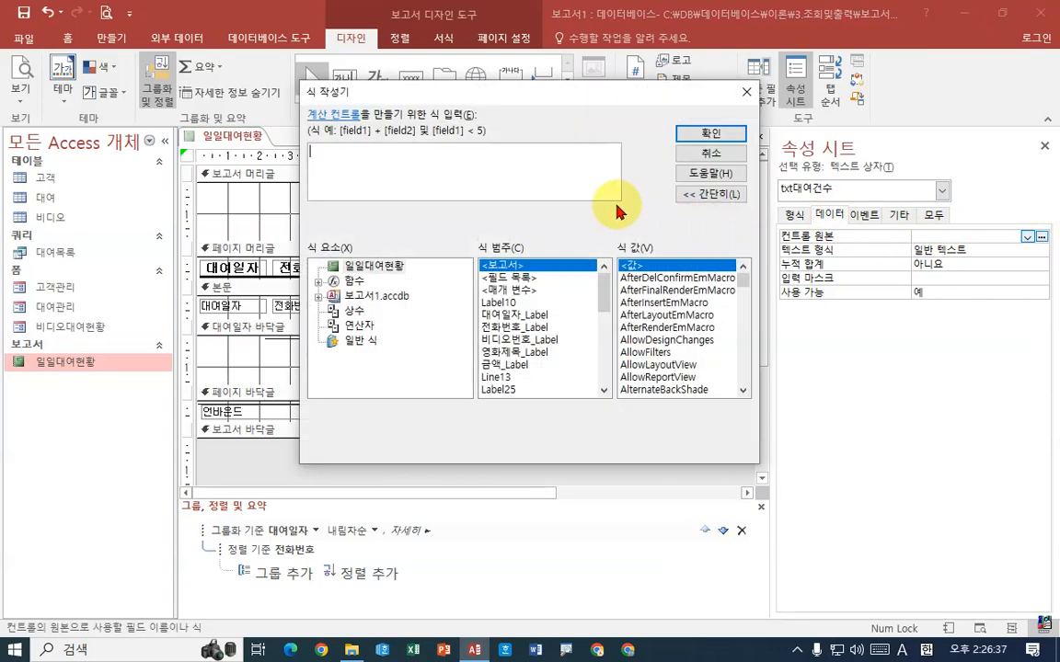
pyautogui.write('coun')
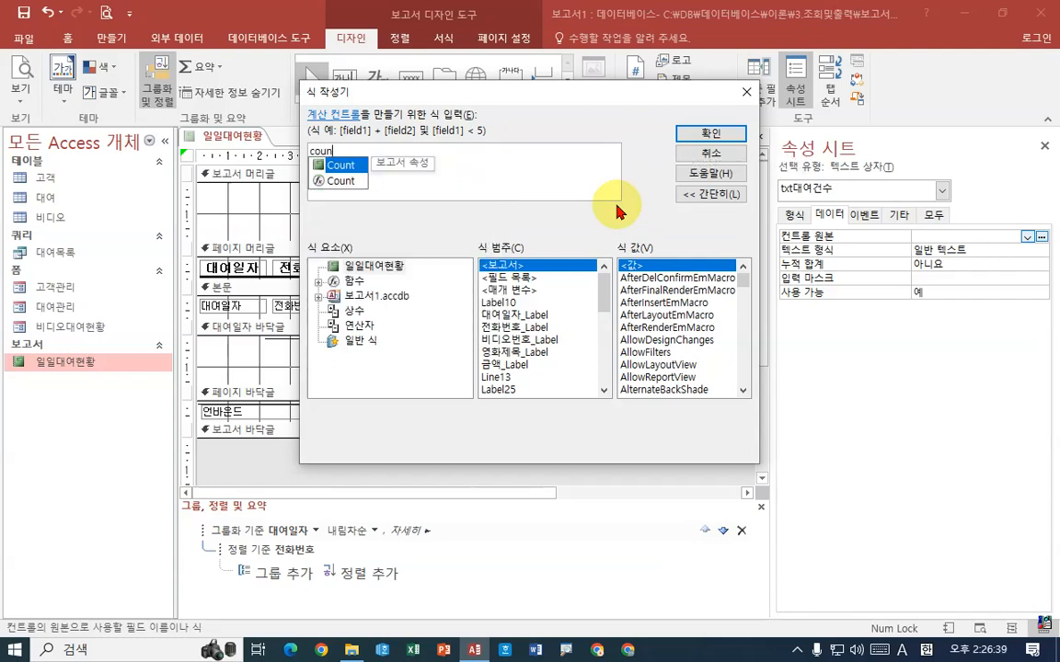
pyautogui.write('t(*)')
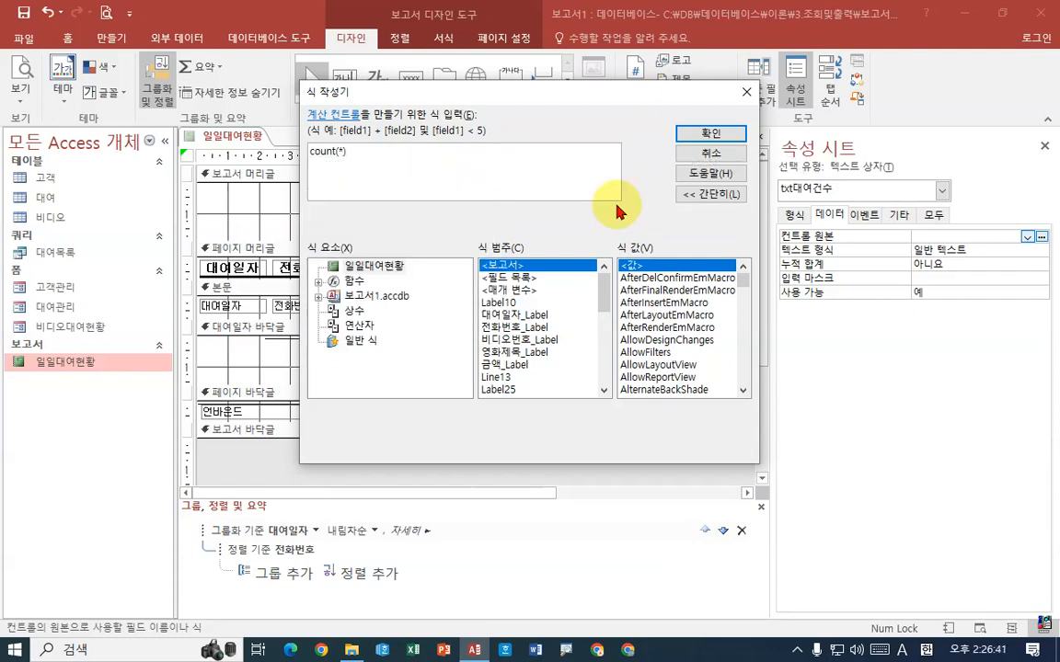
pyautogui.press('Return')
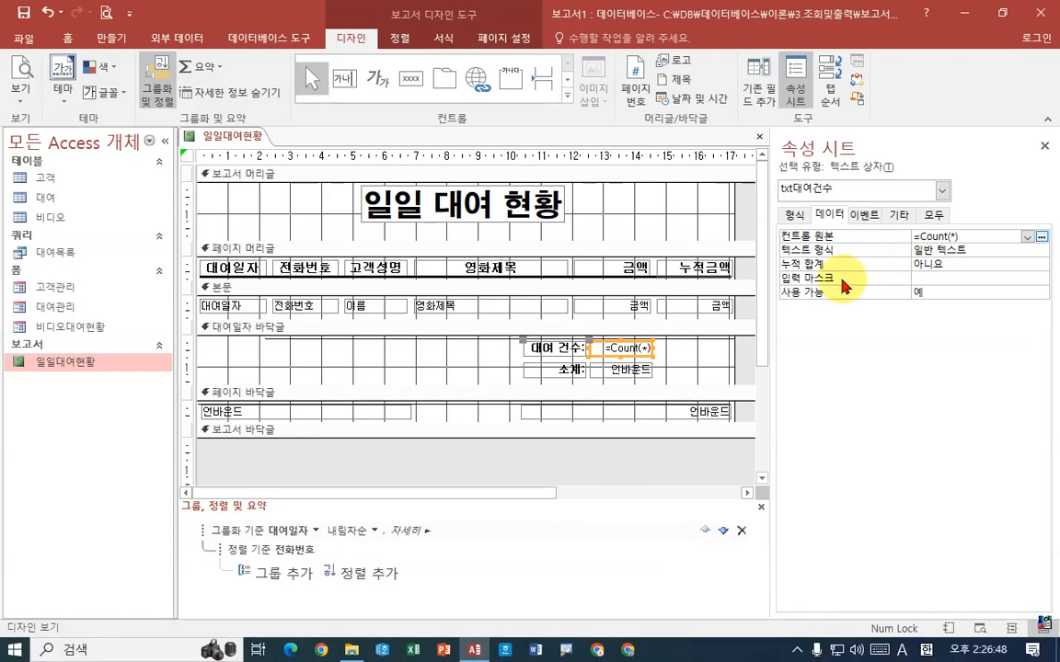
# Set the control source of the txt소계 text box in the 대여일자 footer to =Sum([금액]) with the expression builder
pyautogui.click(634, 369)
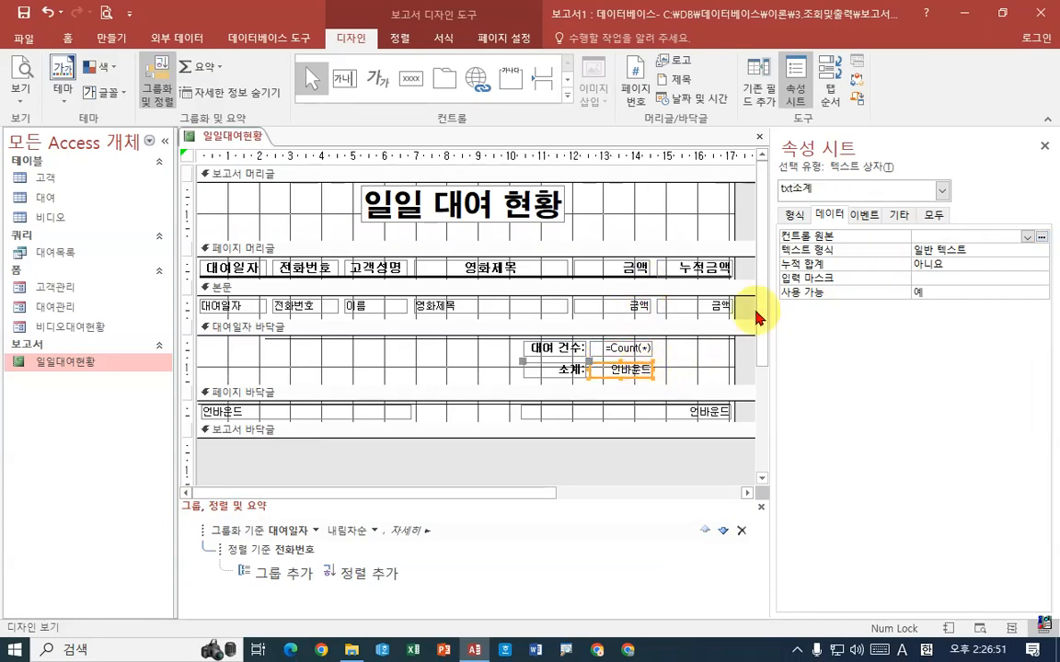
pyautogui.click(1042, 237)
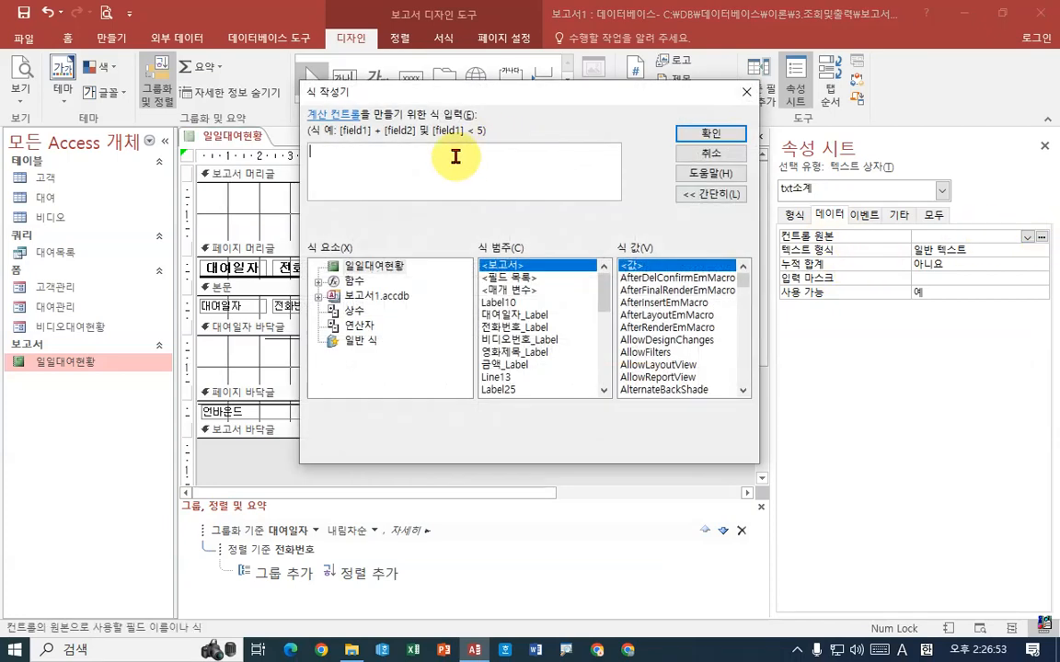
pyautogui.write('sum')
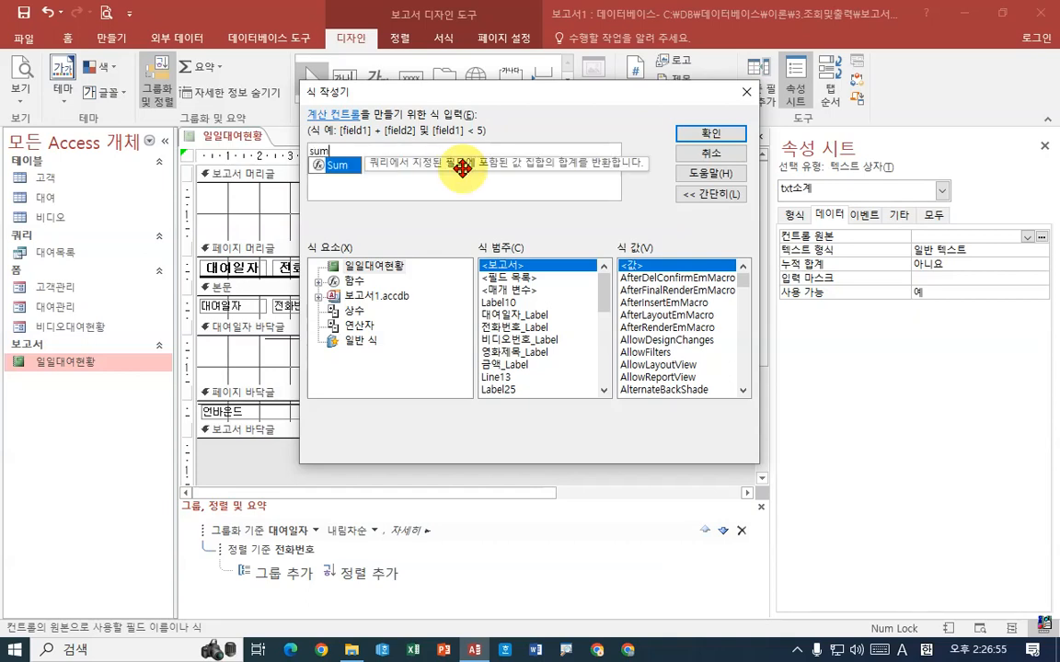
pyautogui.write('(rma')
pyautogui.press('BackSpace')
pyautogui.press('BackSpace')
pyautogui.press('BackSpace')
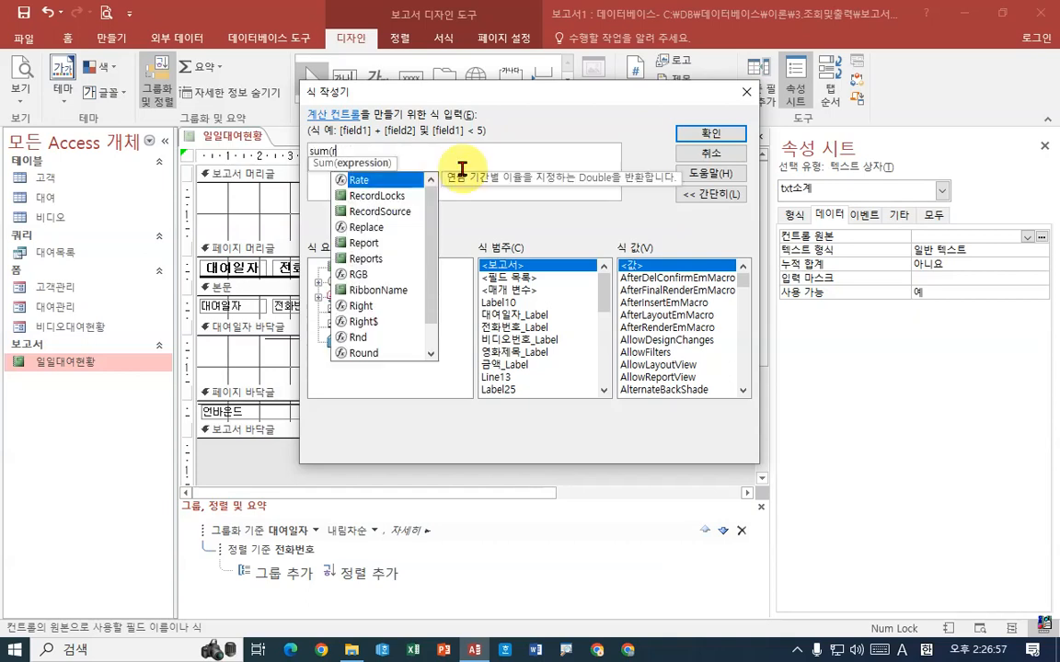
pyautogui.press('Hangul')
pyautogui.write('그')
pyautogui.write('액)')
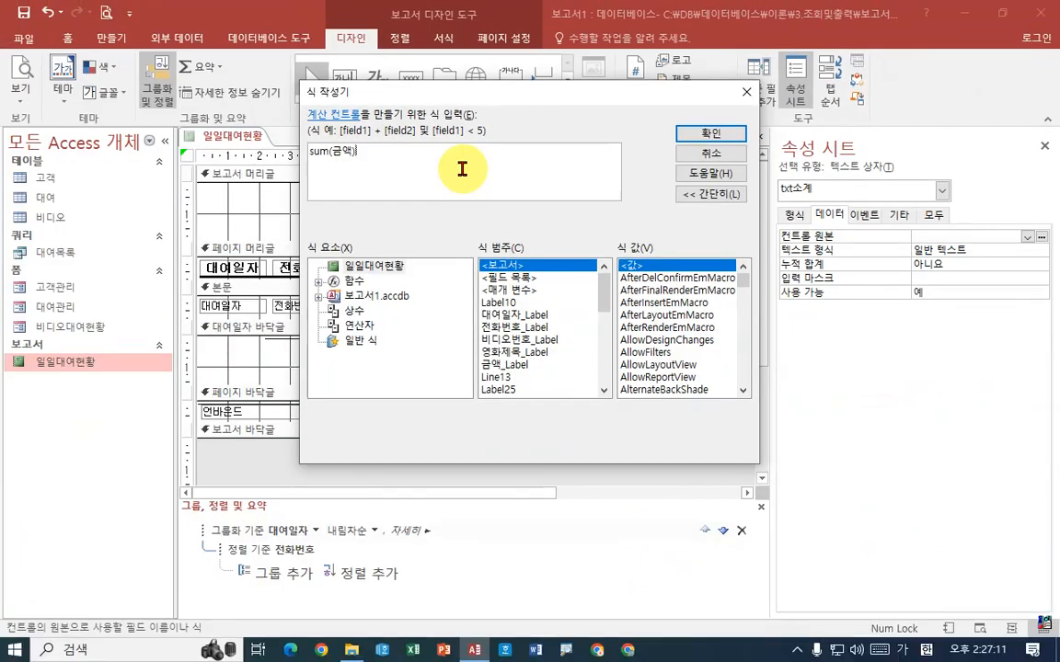
pyautogui.press('Return')
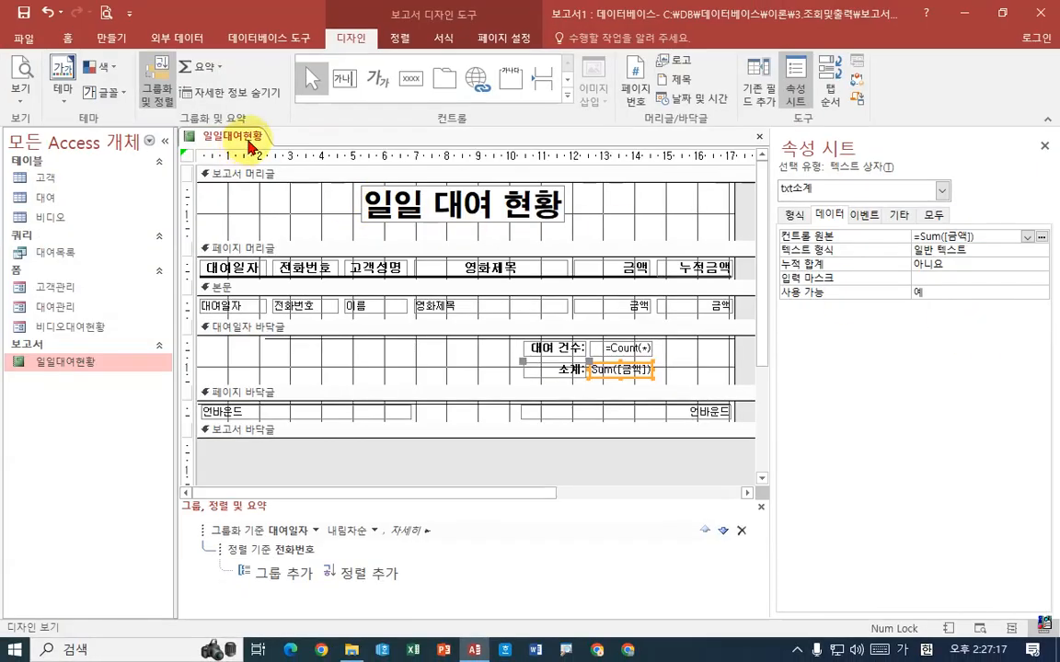
# Preview the report and compare the 대여 건수 and 소계 values with the 누적금액 values of each 대여일자 group
pyautogui.rightClick(247, 138)
pyautogui.click(309, 276)
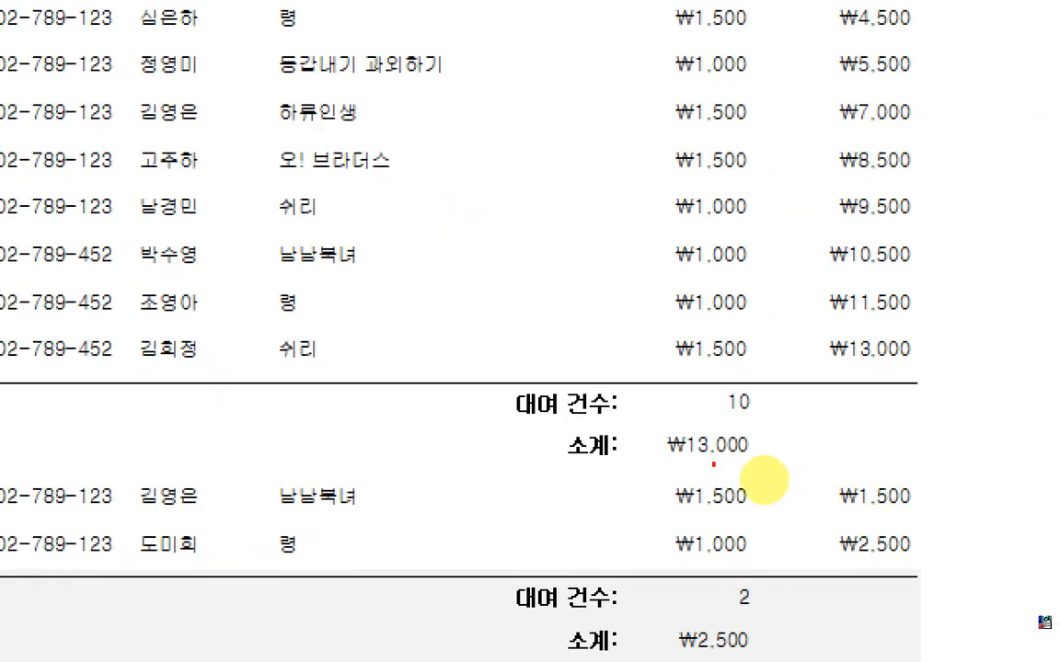
pyautogui.moveTo(730, 448); pyautogui.dragTo(818, 448)
pyautogui.moveTo(642, 453)
pyautogui.mouseDown()
pyautogui.moveTo(752, 451)
pyautogui.moveTo(833, 467)
pyautogui.mouseUp()
pyautogui.moveTo(883, 373)
pyautogui.mouseDown()
pyautogui.moveTo(886, 324)
pyautogui.moveTo(909, 360)
pyautogui.moveTo(785, 453)
pyautogui.moveTo(833, 467)
pyautogui.mouseUp()
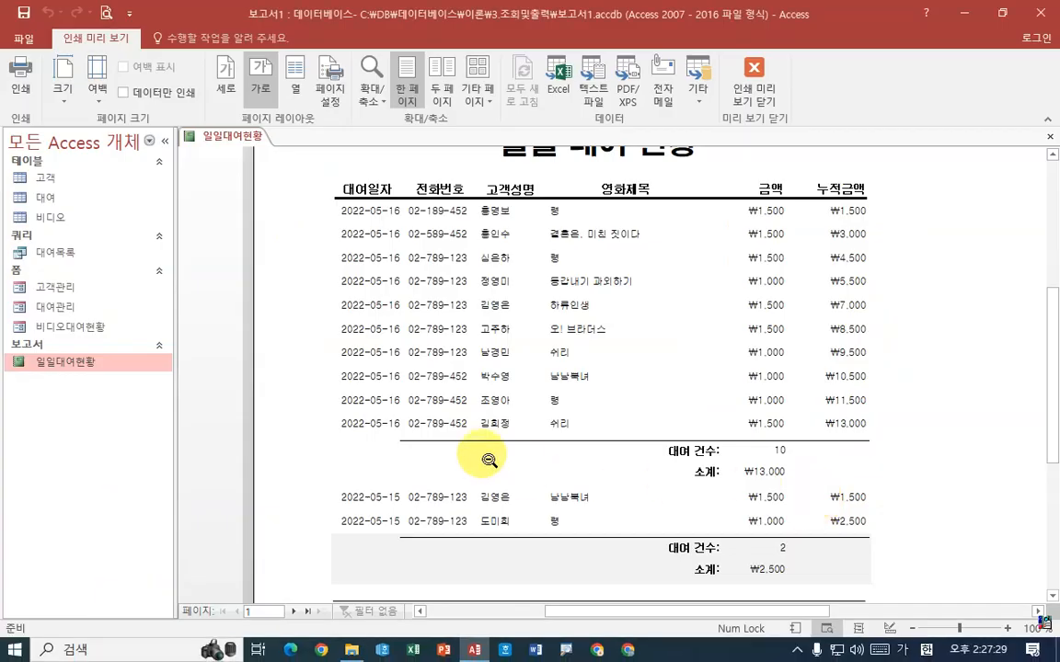
pyautogui.scroll(-1, 355, 259)
pyautogui.scroll(2, 587, 376)
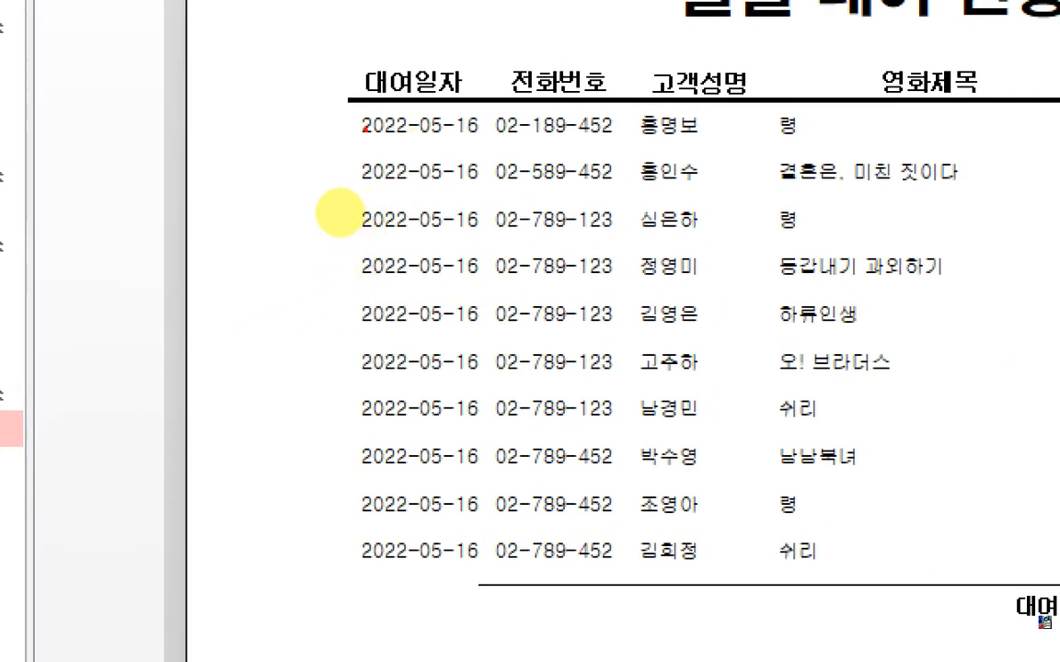
# Examine the repeated dates in the 대여일자 column of the first group in the report preview
pyautogui.moveTo(357, 132); pyautogui.dragTo(482, 132)
pyautogui.moveTo(397, 183); pyautogui.dragTo(490, 182)
pyautogui.moveTo(408, 227); pyautogui.dragTo(471, 233)
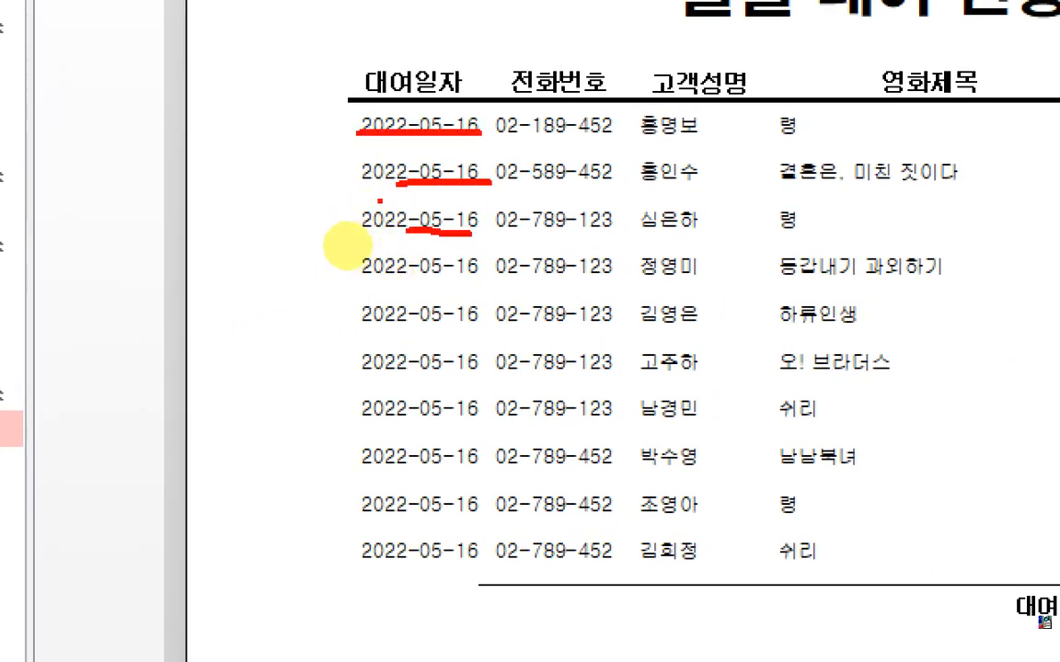
pyautogui.moveTo(346, 159)
pyautogui.mouseDown()
pyautogui.moveTo(488, 284)
pyautogui.moveTo(483, 569)
pyautogui.mouseUp()
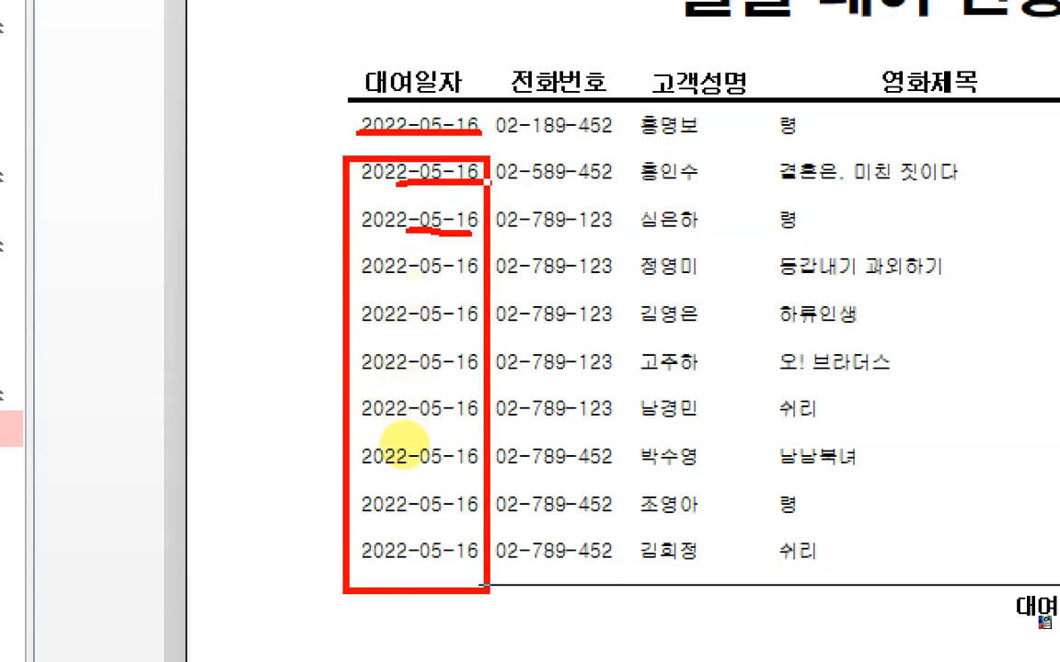
pyautogui.moveTo(464, 181); pyautogui.dragTo(329, 467)
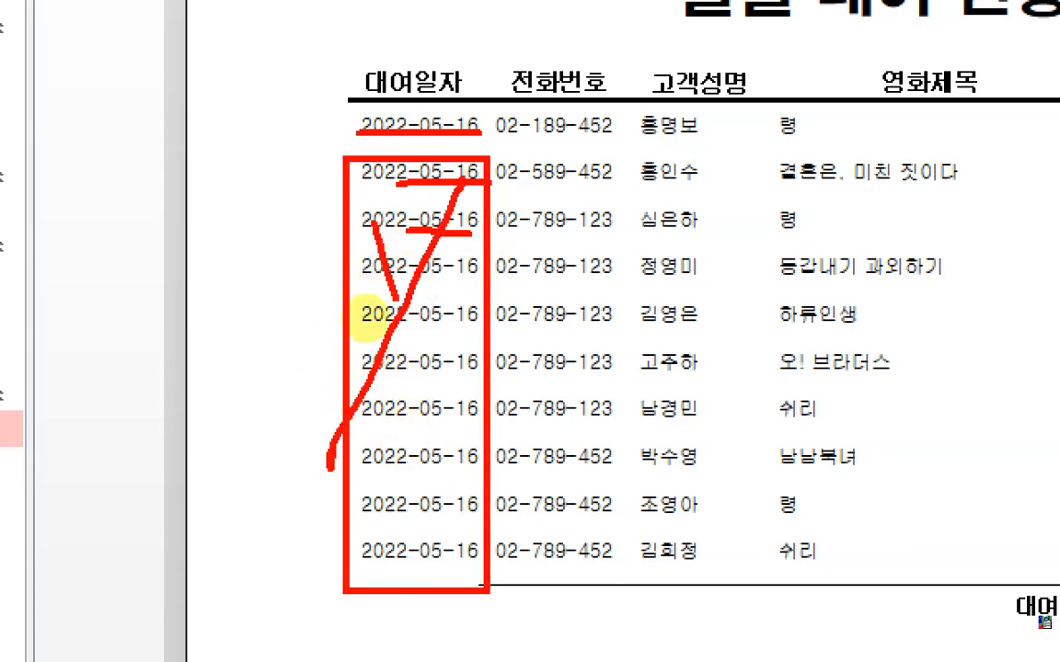
pyautogui.moveTo(375, 223); pyautogui.dragTo(451, 451)
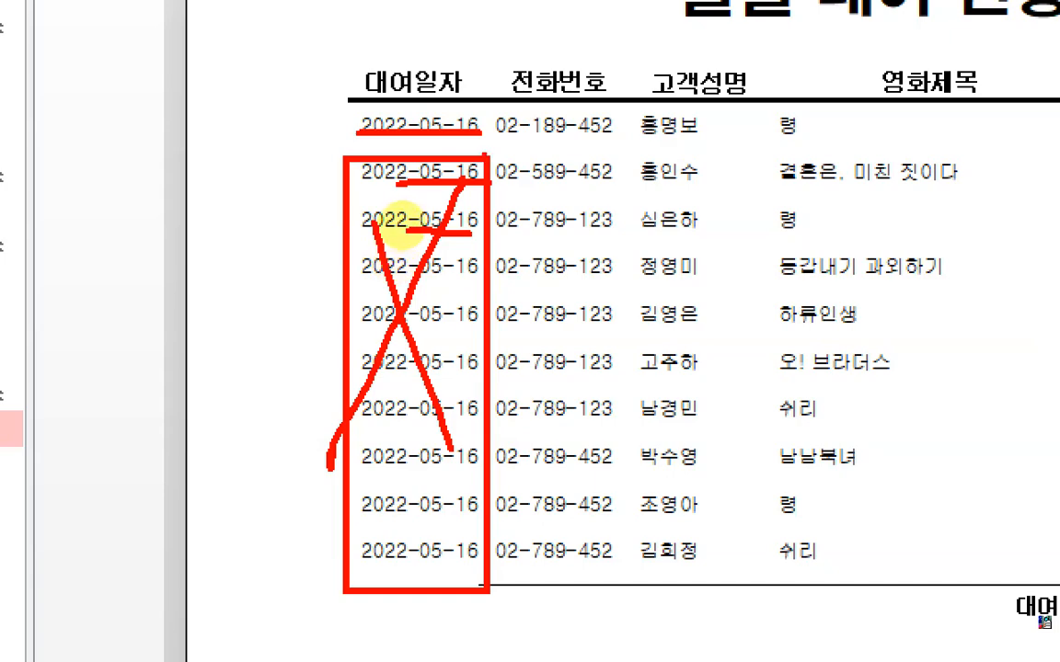
pyautogui.moveTo(436, 140); pyautogui.dragTo(497, 143)
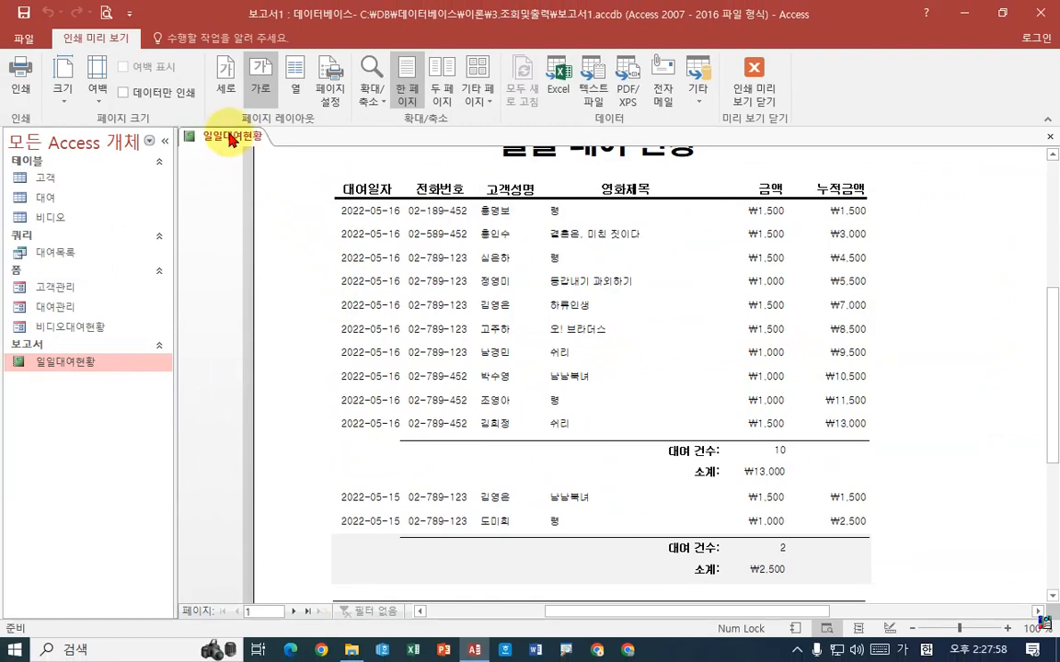
# Return to design view and set the 중복 내용 숨기기 property of the 대여일자 text box in the 본문 section to 예
pyautogui.rightClick(230, 136)
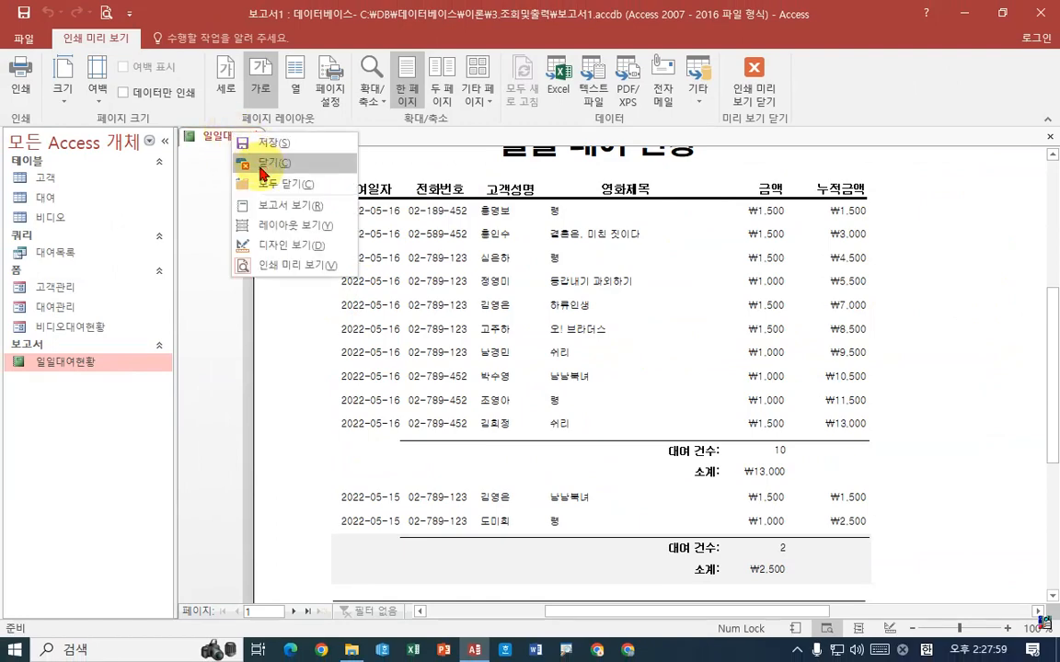
pyautogui.click(267, 244)
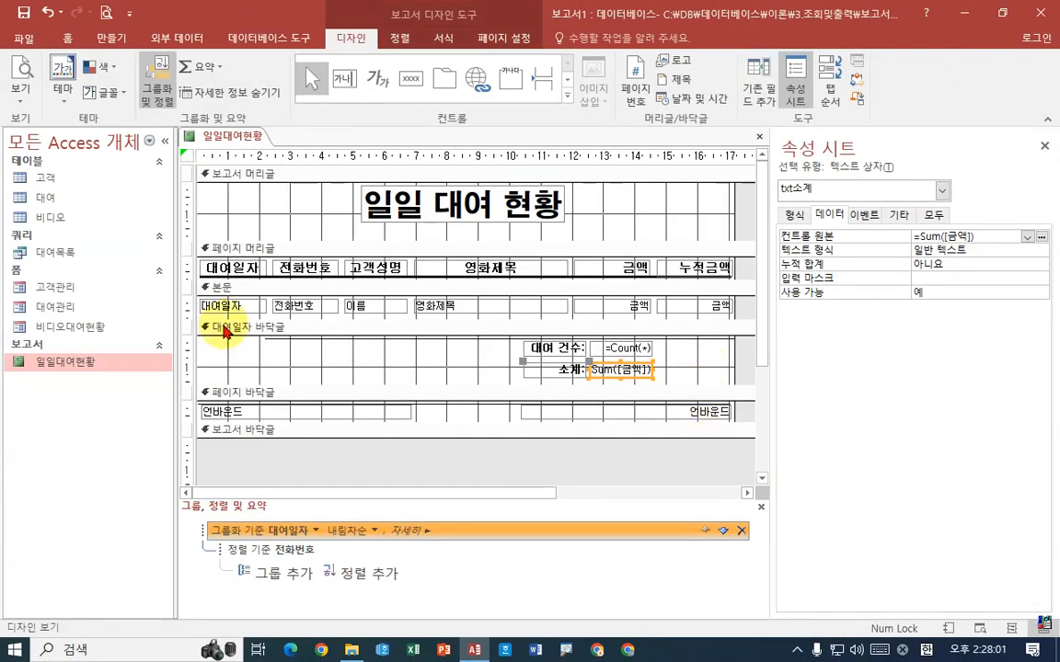
pyautogui.click(232, 312)
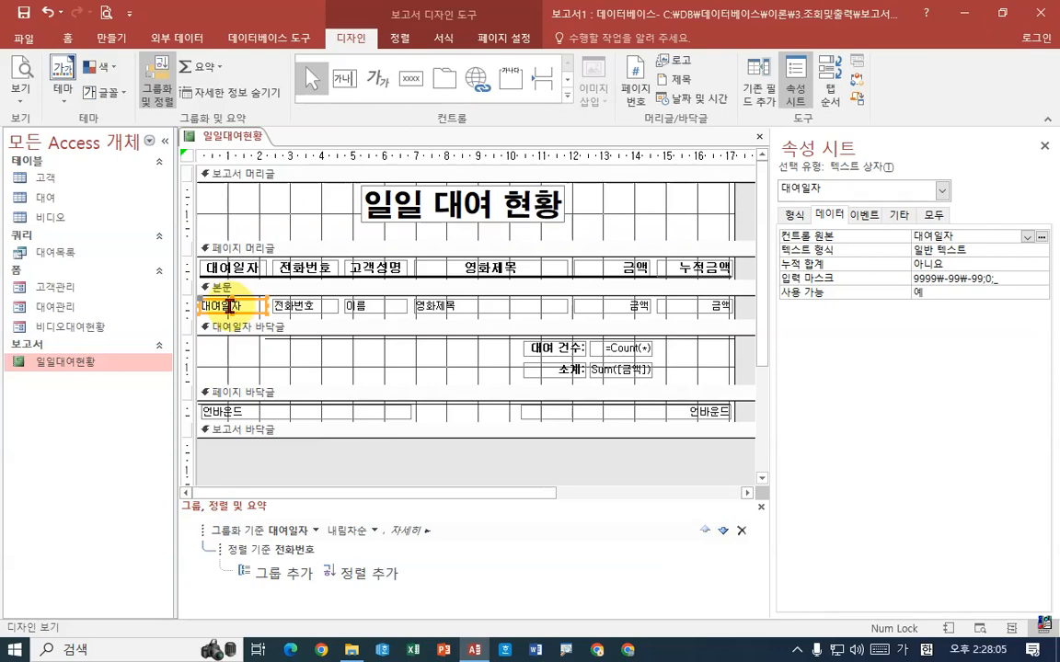
pyautogui.click(794, 216)
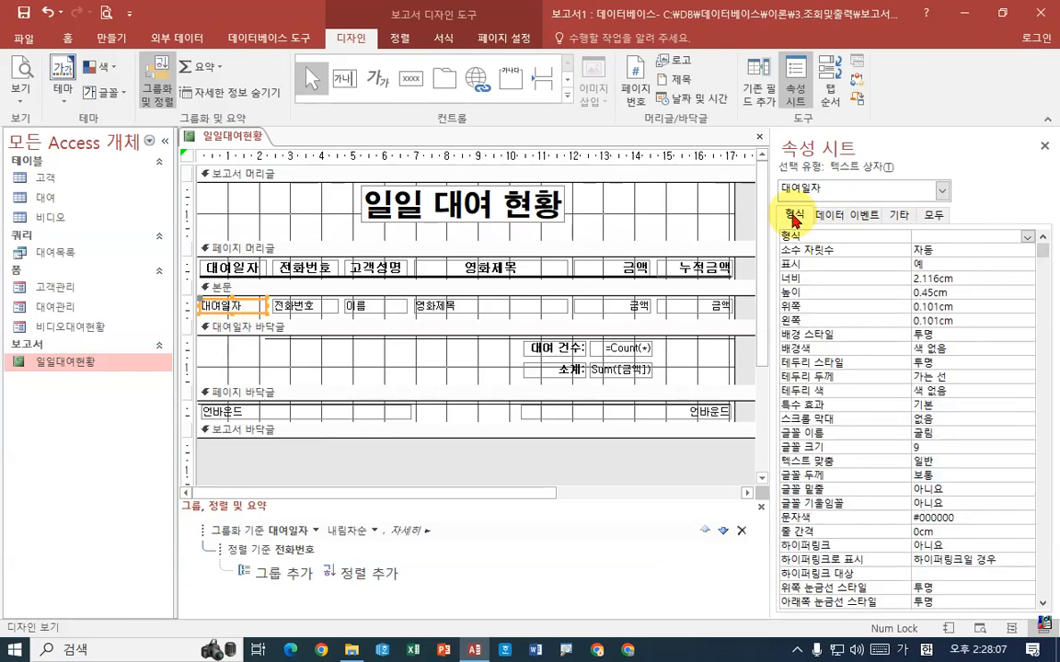
pyautogui.scroll(-1, 972, 414)
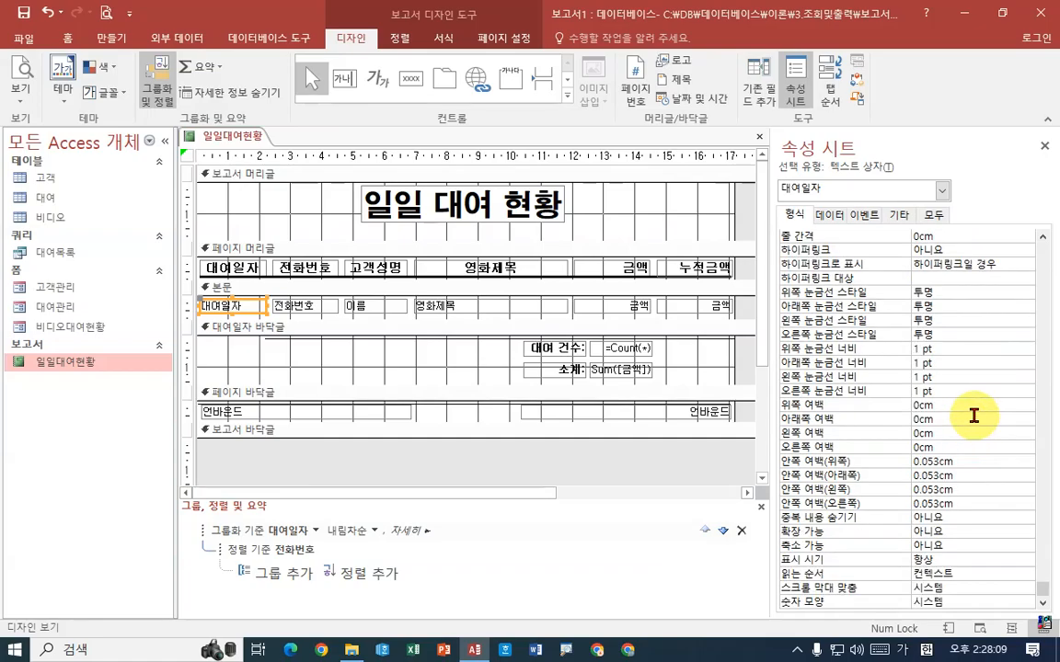
pyautogui.click(933, 518)
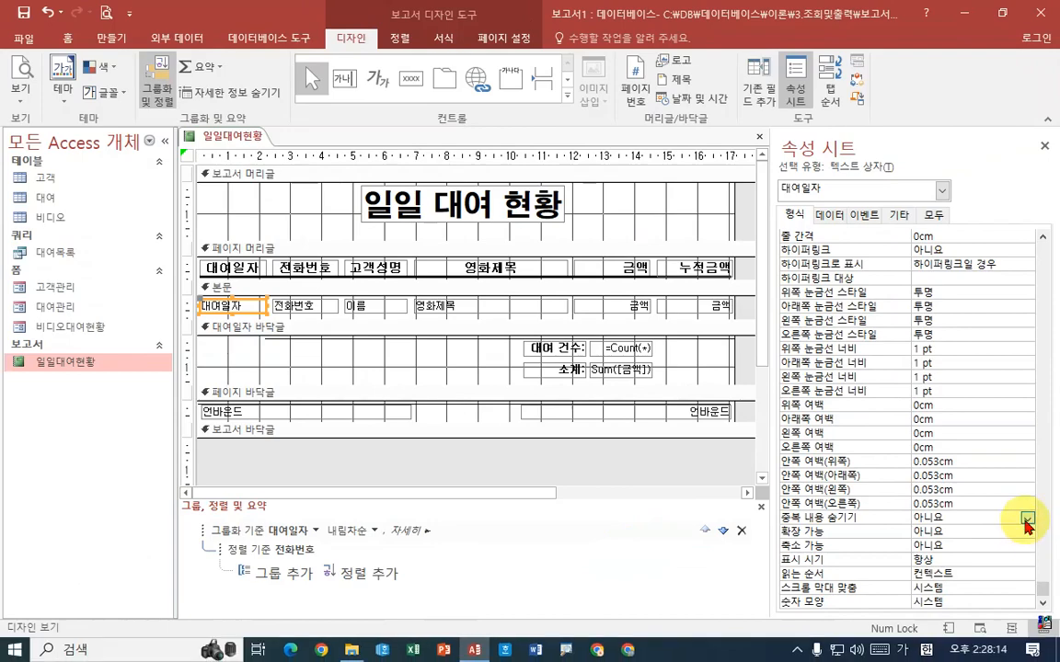
pyautogui.click(1027, 518)
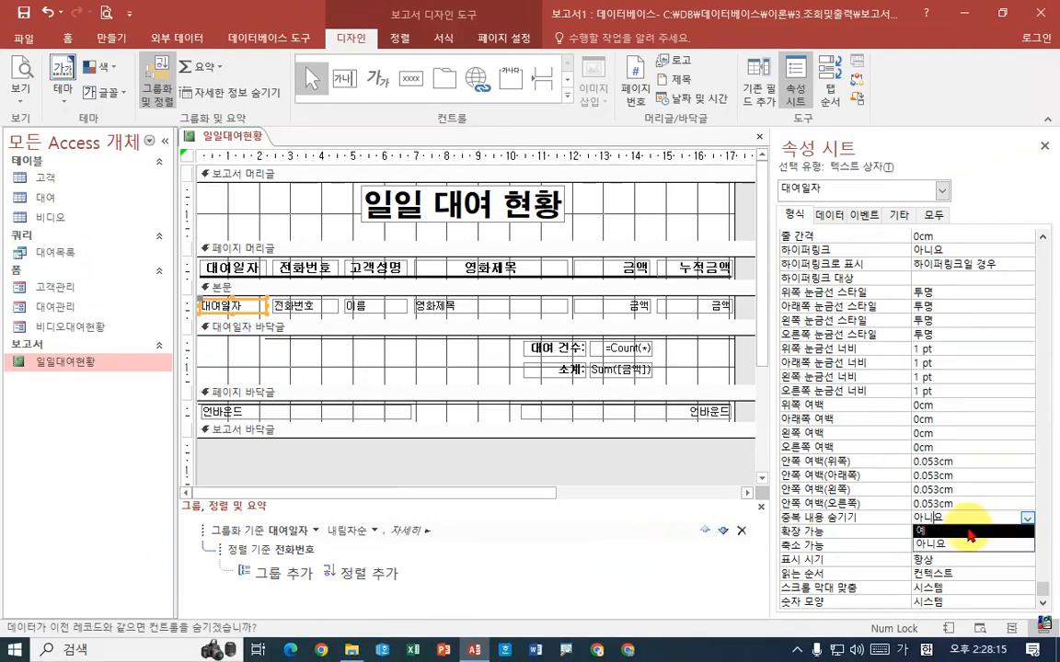
pyautogui.click(973, 531)
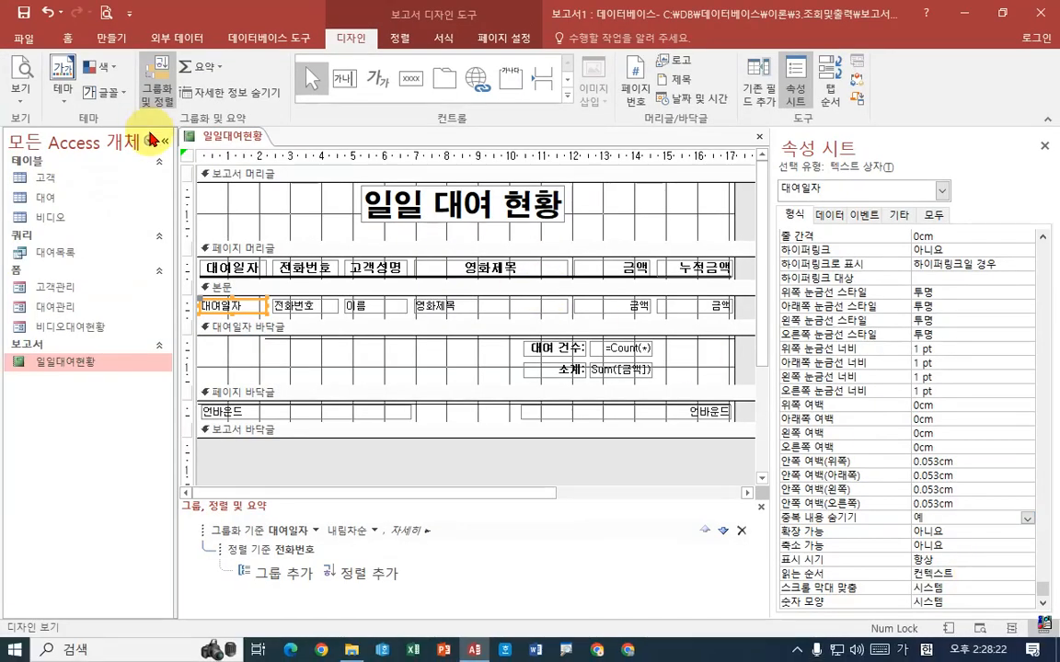
# Preview the report and examine the 대여일자 column and where the second date group starts on the page
pyautogui.rightClick(219, 136)
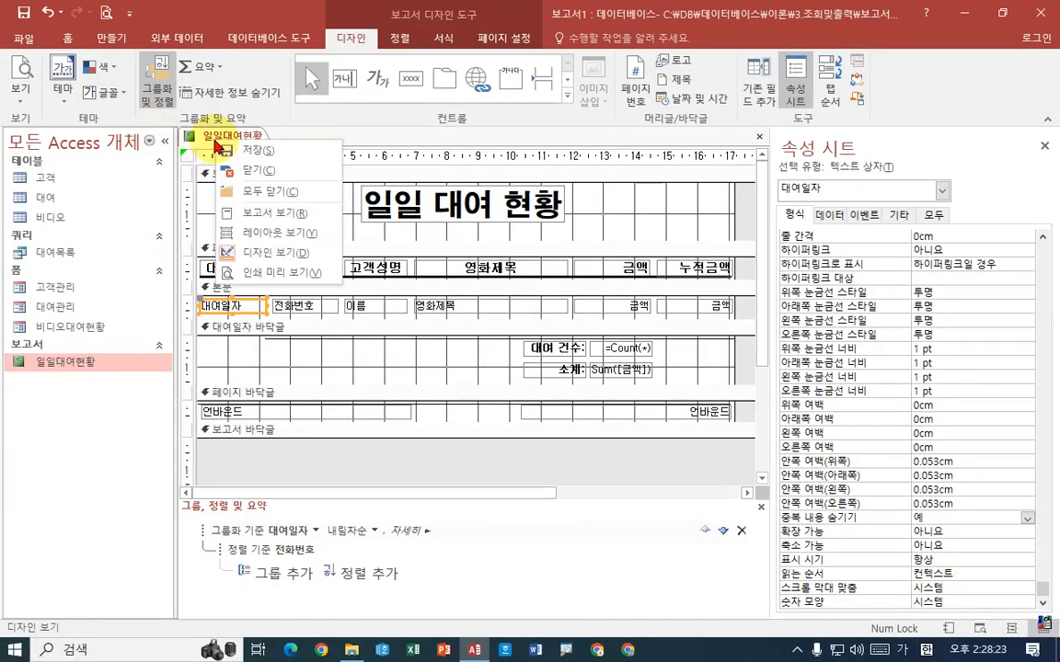
pyautogui.click(266, 217)
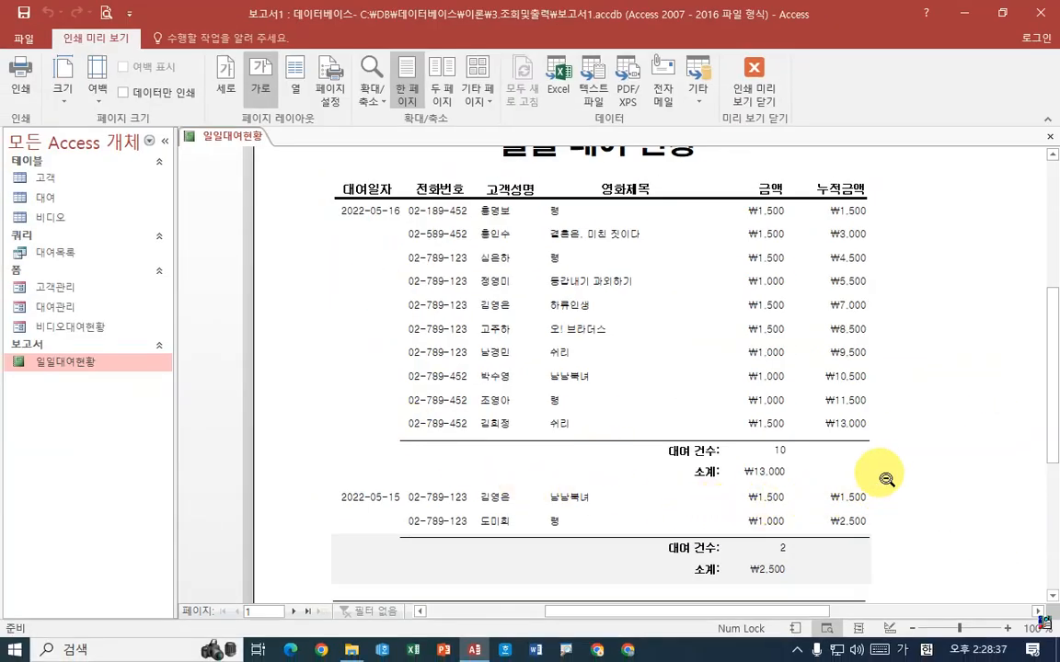
pyautogui.click(861, 384)
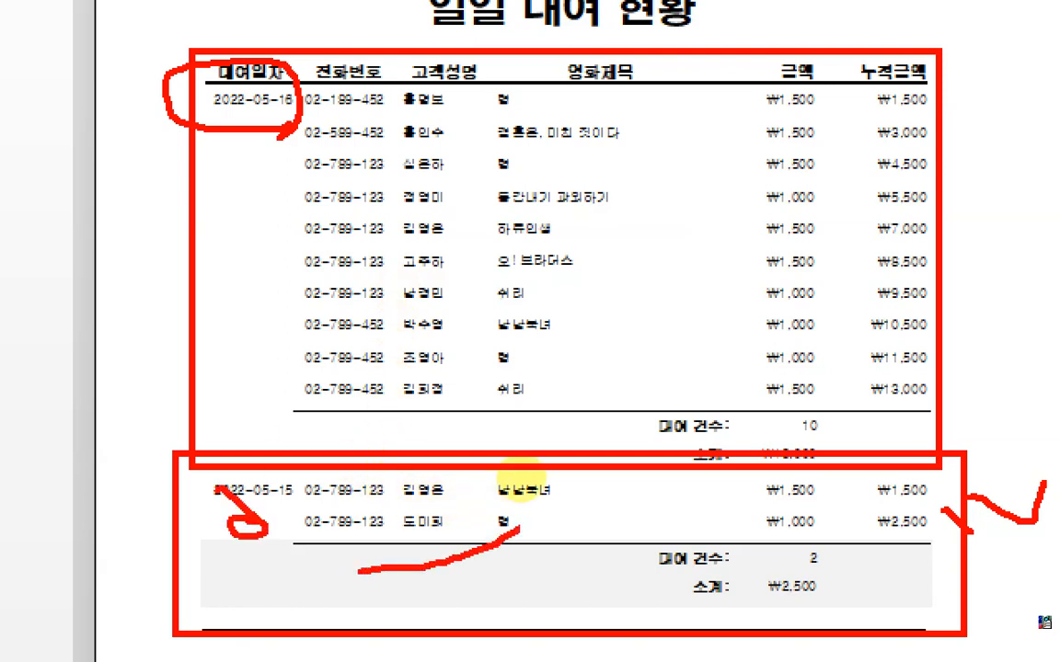
pyautogui.moveTo(518, 529); pyautogui.dragTo(547, 518)
pyautogui.moveTo(487, 508)
pyautogui.mouseDown()
pyautogui.moveTo(549, 523)
pyautogui.moveTo(506, 568)
pyautogui.mouseUp()
pyautogui.moveTo(624, 525); pyautogui.dragTo(711, 561)
pyautogui.moveTo(710, 517)
pyautogui.mouseDown()
pyautogui.moveTo(744, 552)
pyautogui.moveTo(809, 551)
pyautogui.moveTo(870, 567)
pyautogui.mouseUp()
pyautogui.moveTo(893, 528)
pyautogui.mouseDown()
pyautogui.moveTo(904, 563)
pyautogui.moveTo(924, 571)
pyautogui.mouseUp()
pyautogui.moveTo(931, 526)
pyautogui.mouseDown()
pyautogui.moveTo(970, 557)
pyautogui.moveTo(1052, 586)
pyautogui.mouseUp()
pyautogui.click(983, 552)
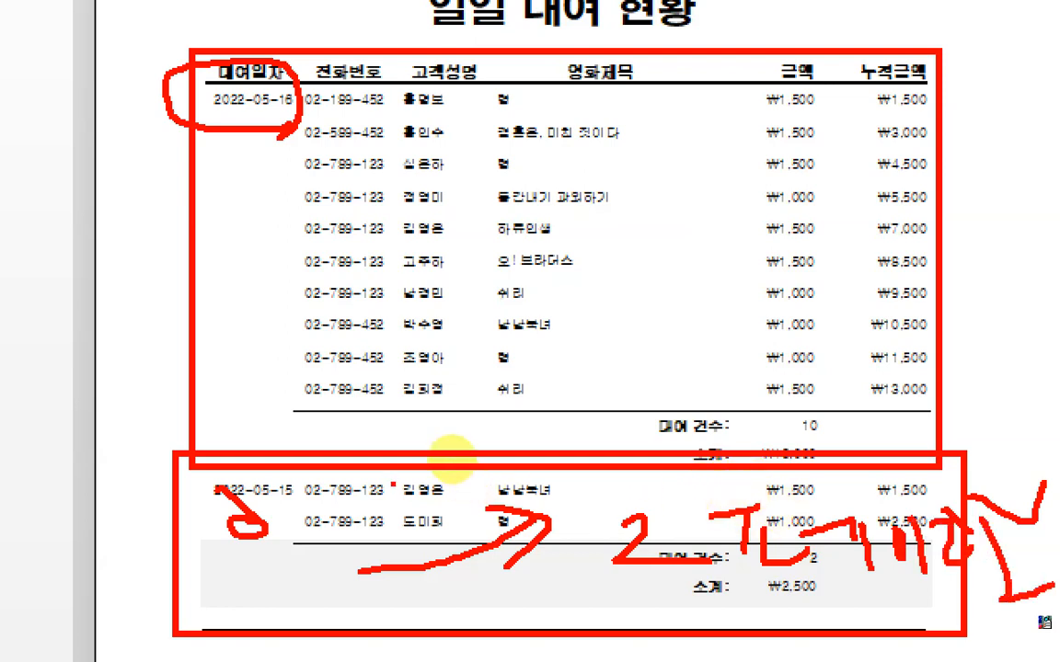
pyautogui.moveTo(247, 145); pyautogui.dragTo(313, 143)
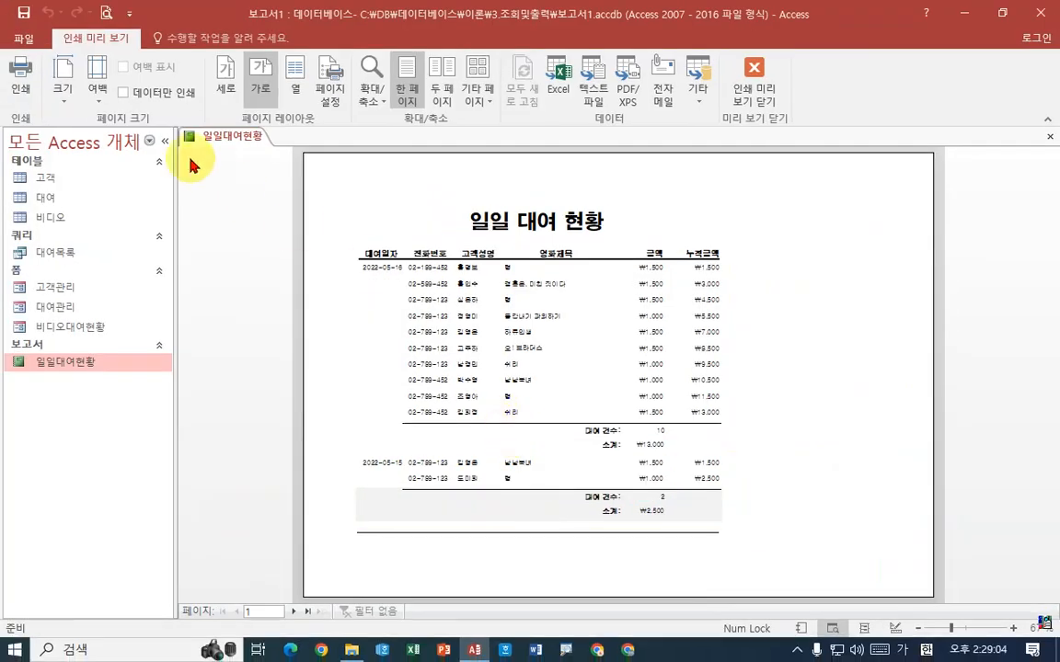
# Return to design view and look through the properties of the 대여일자 text box and the 대여일자 footer section for a page break setting
pyautogui.rightClick(231, 137)
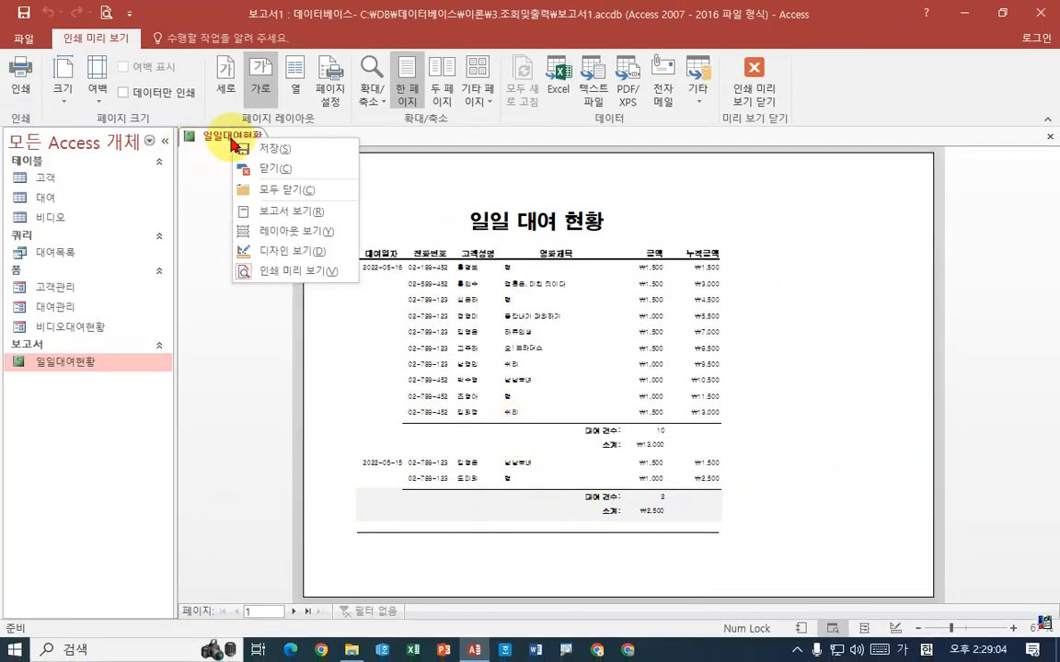
pyautogui.click(285, 251)
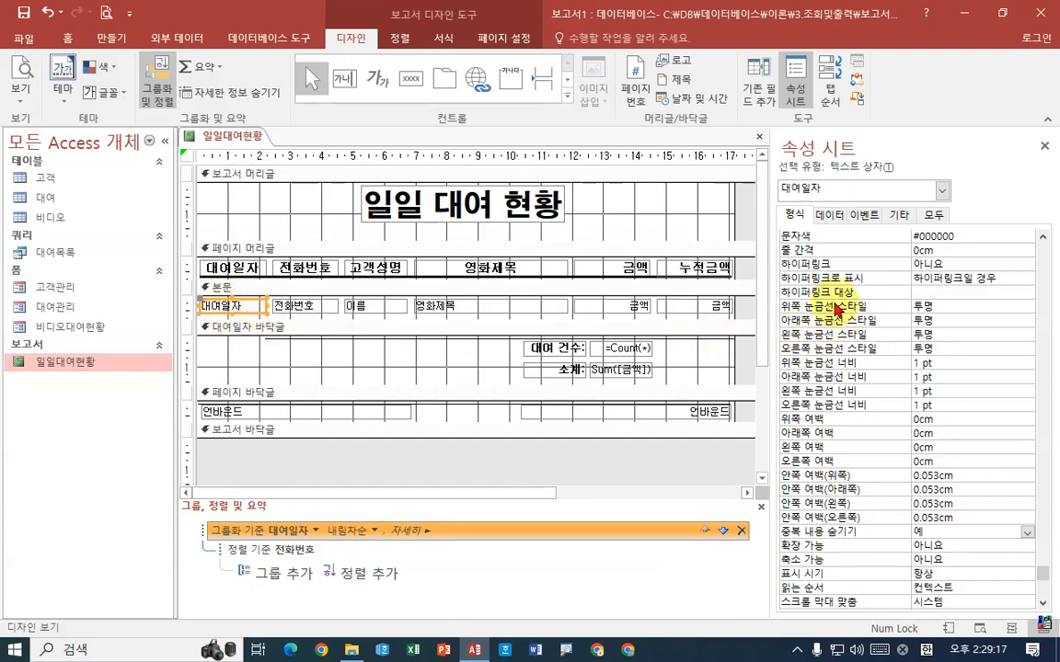
pyautogui.click(827, 219)
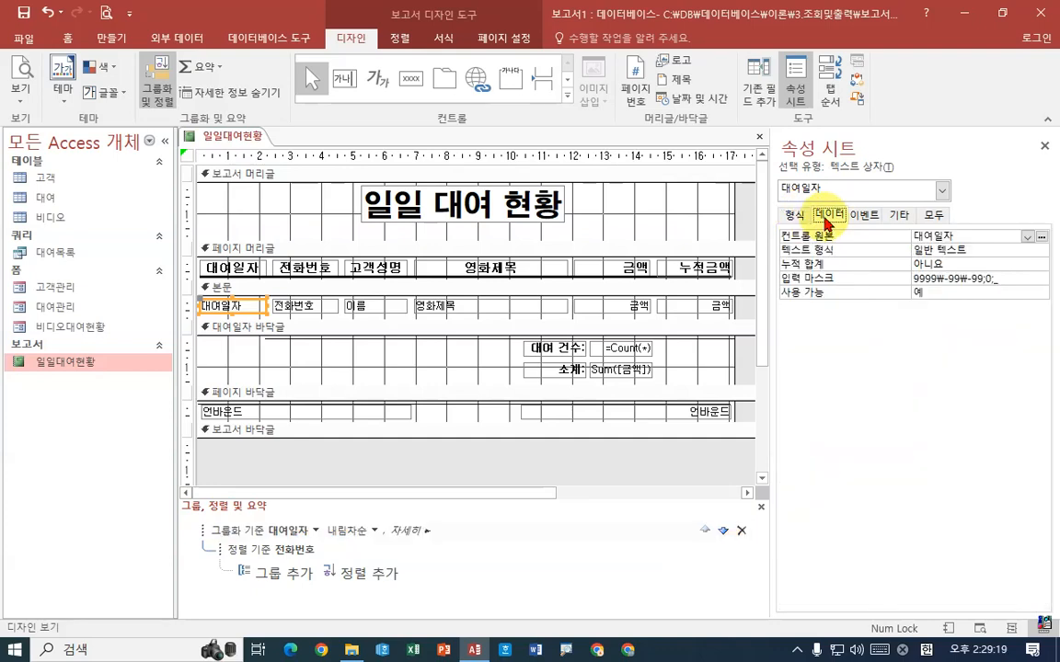
pyautogui.click(864, 217)
pyautogui.click(903, 217)
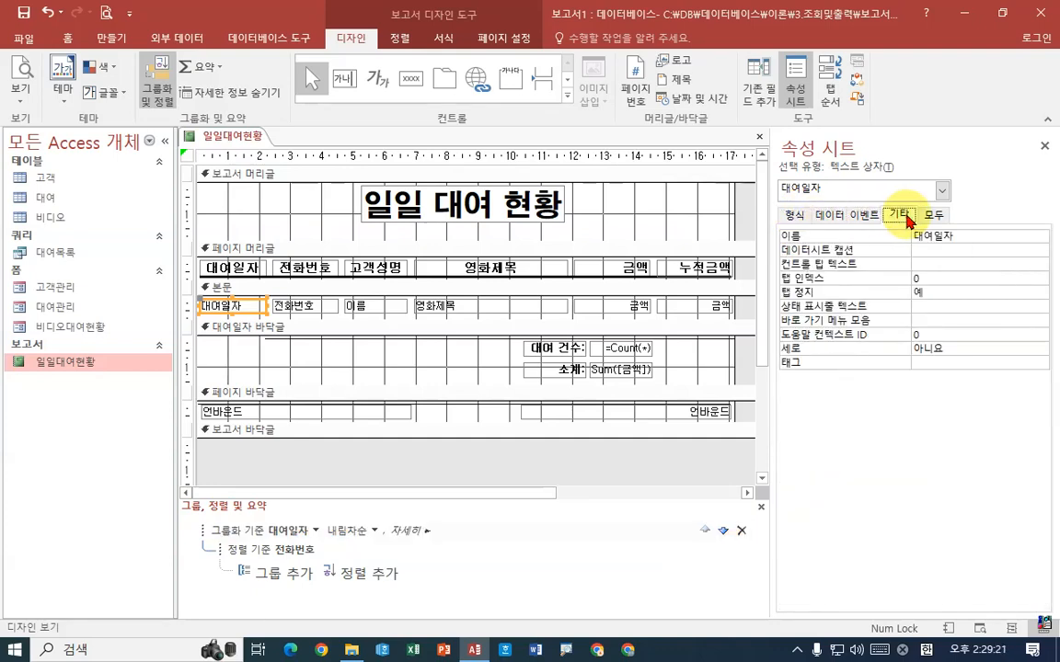
pyautogui.click(794, 215)
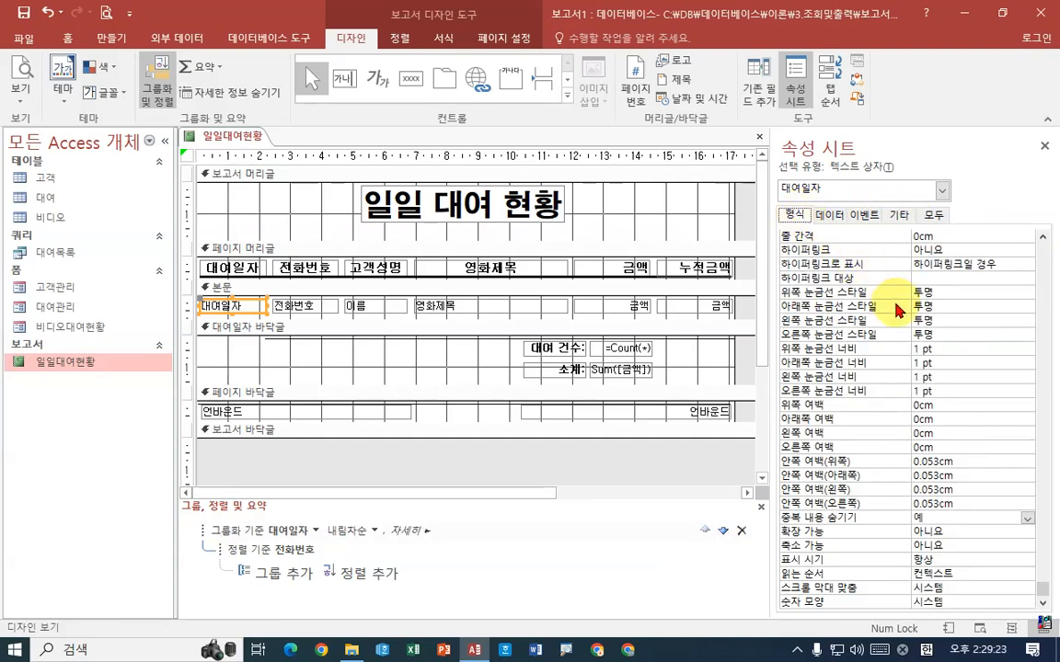
pyautogui.scroll(8, 1000, 393)
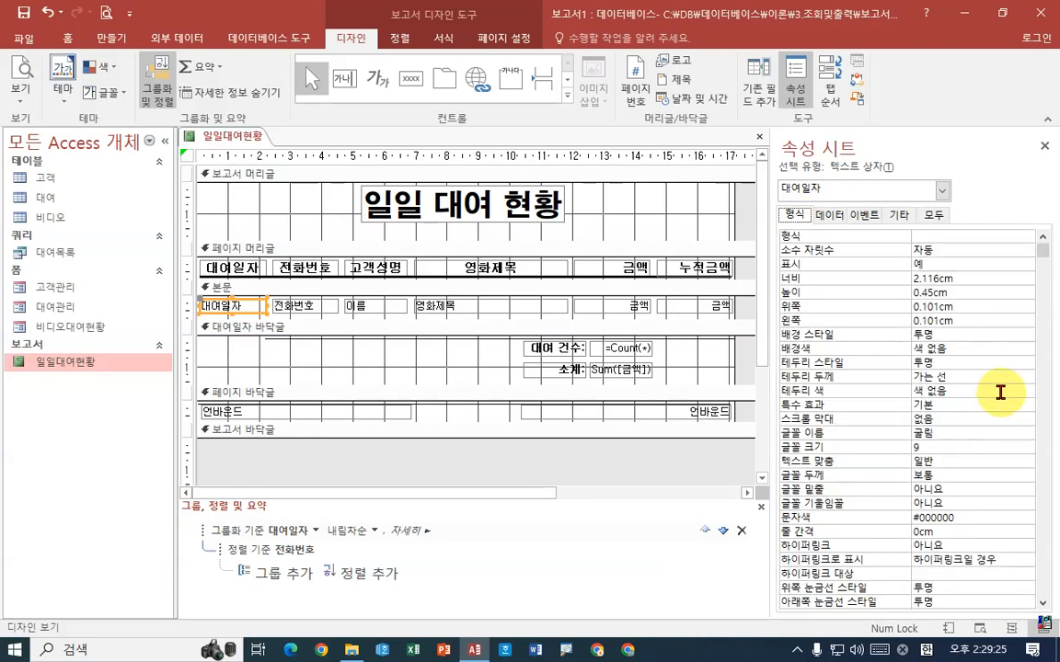
pyautogui.scroll(-8, 1000, 393)
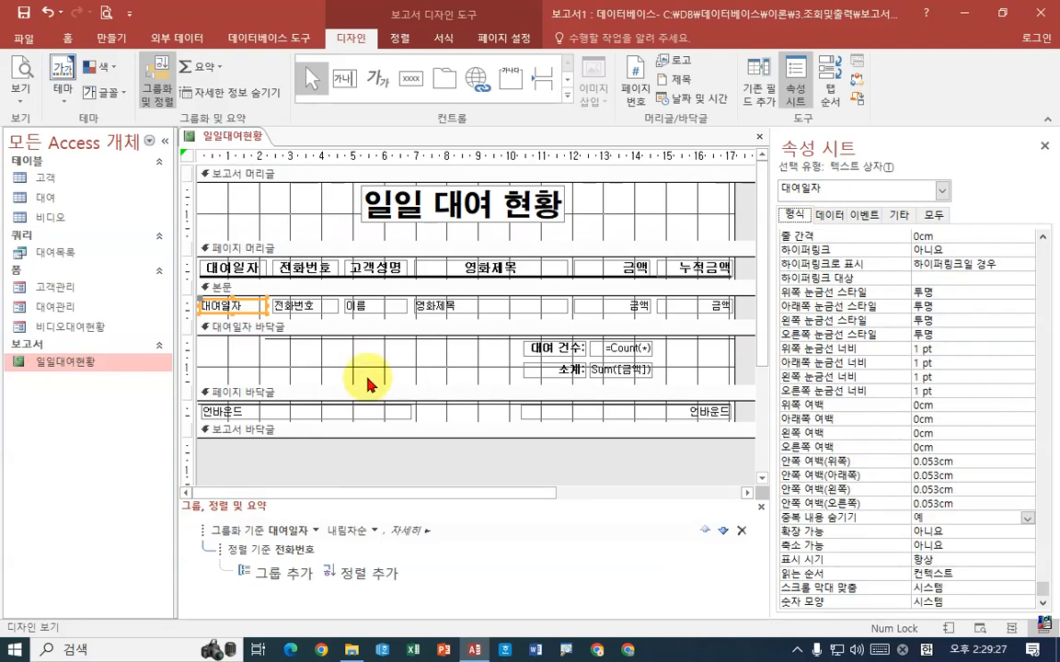
pyautogui.click(245, 330)
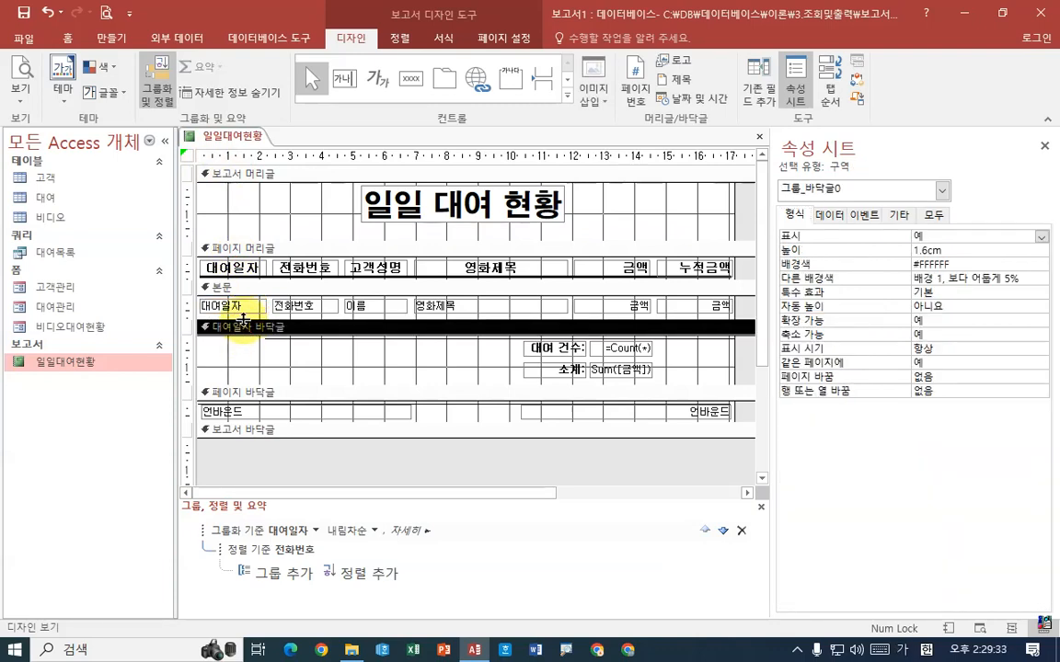
pyautogui.click(224, 307)
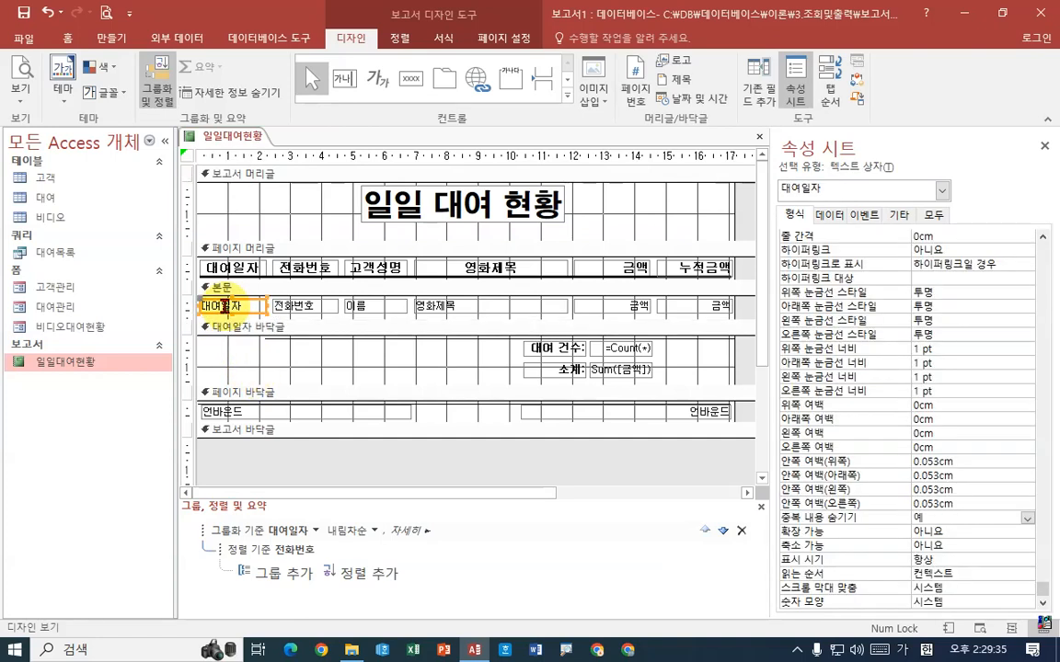
pyautogui.click(831, 215)
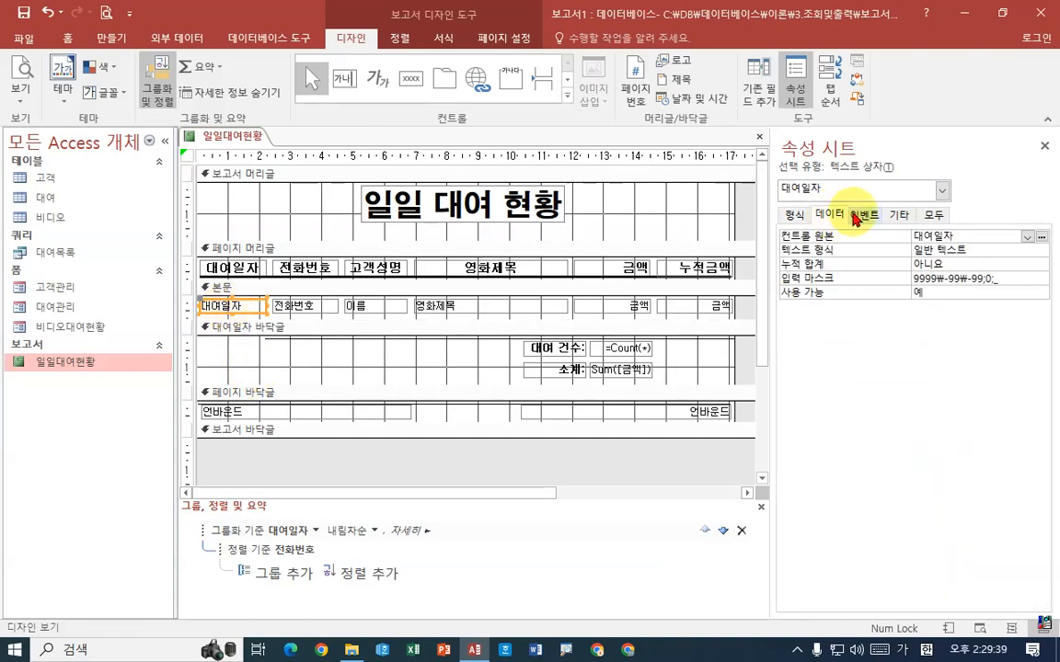
pyautogui.click(863, 215)
pyautogui.click(899, 215)
pyautogui.click(935, 217)
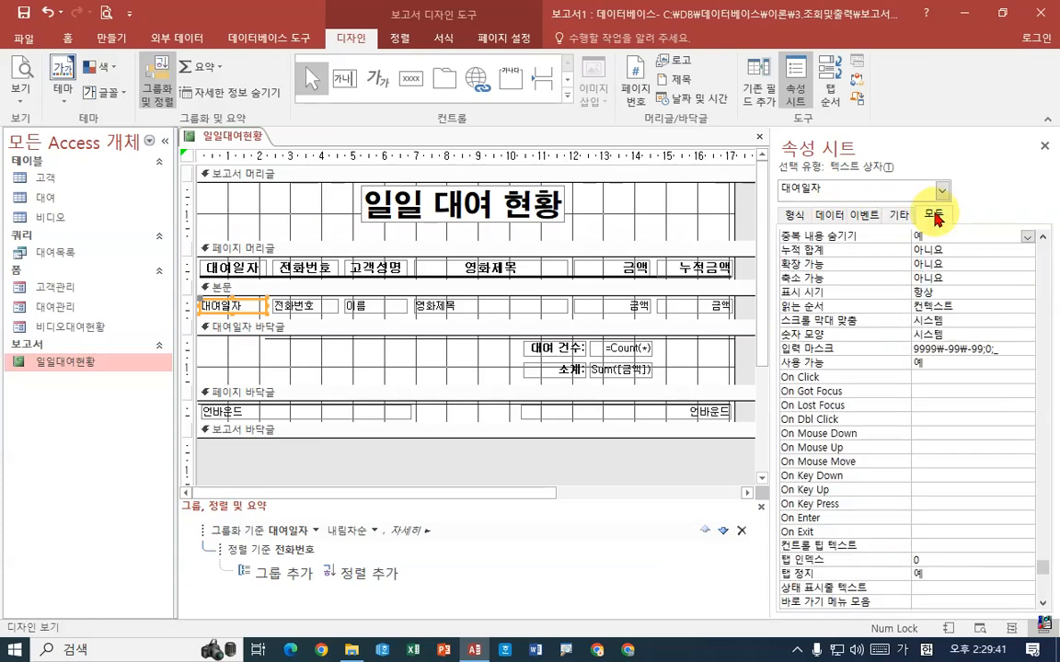
pyautogui.click(794, 215)
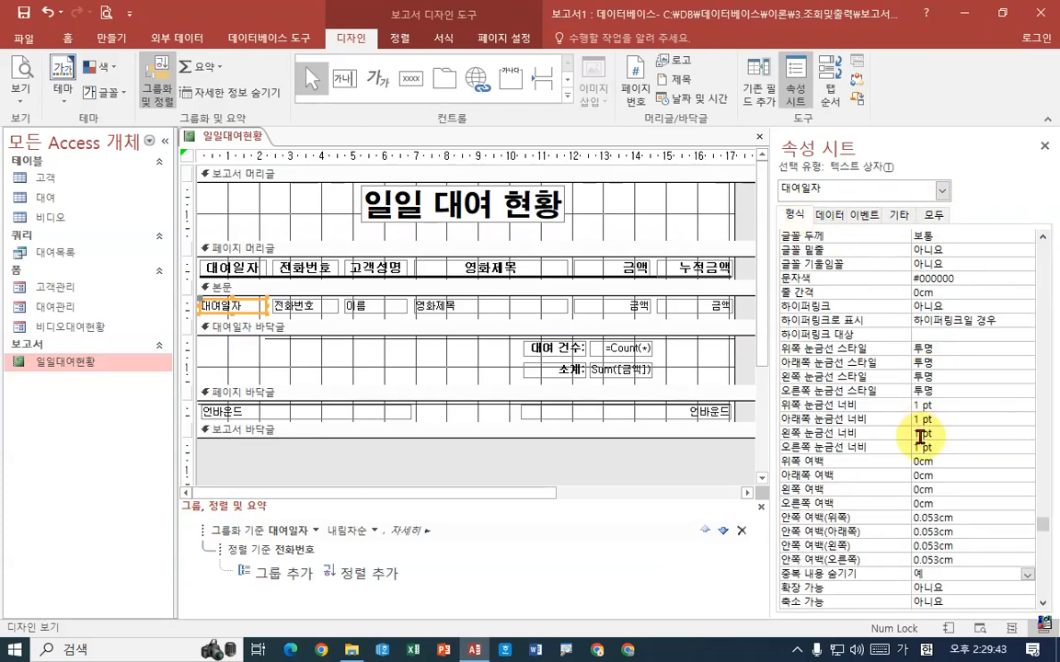
pyautogui.scroll(-3, 920, 460)
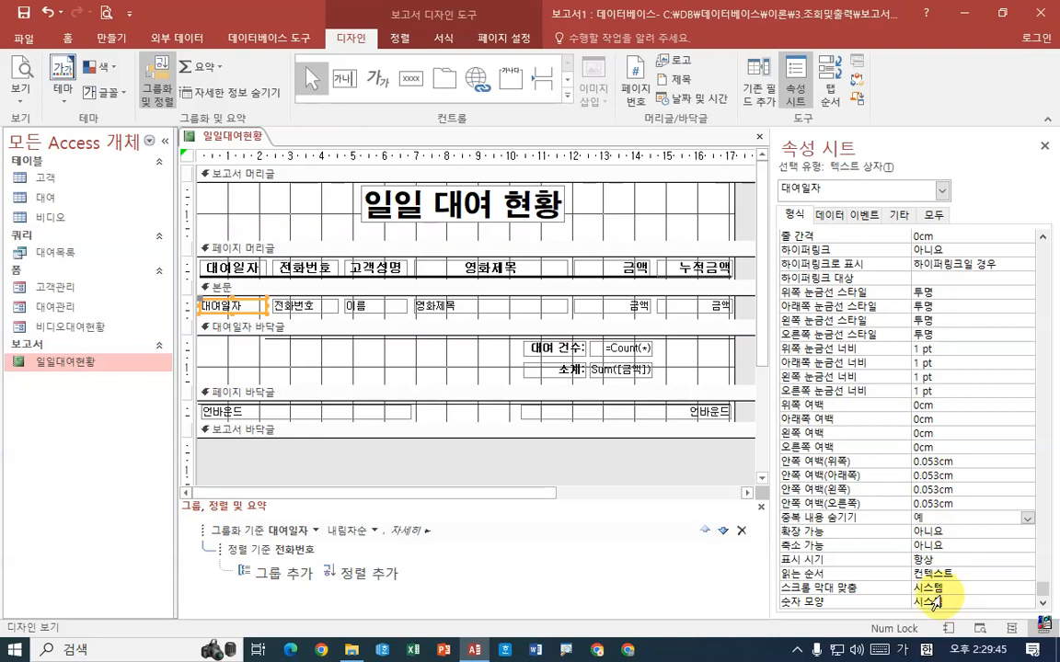
pyautogui.click(238, 331)
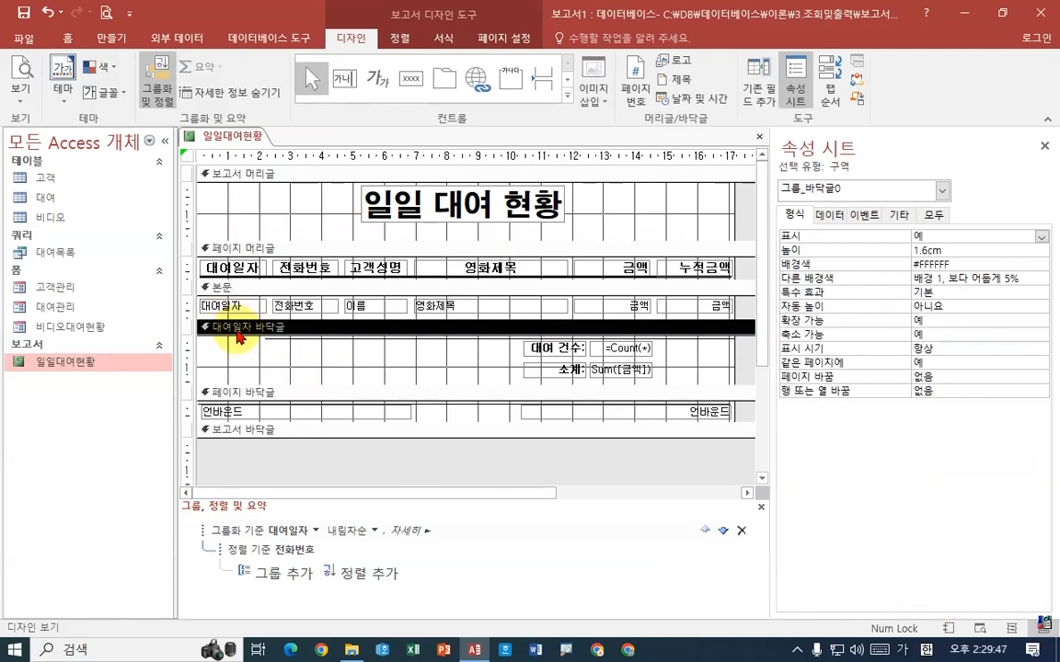
# Set the 페이지 바꿈 property of the 본문 section to 구역 후
pyautogui.click(226, 288)
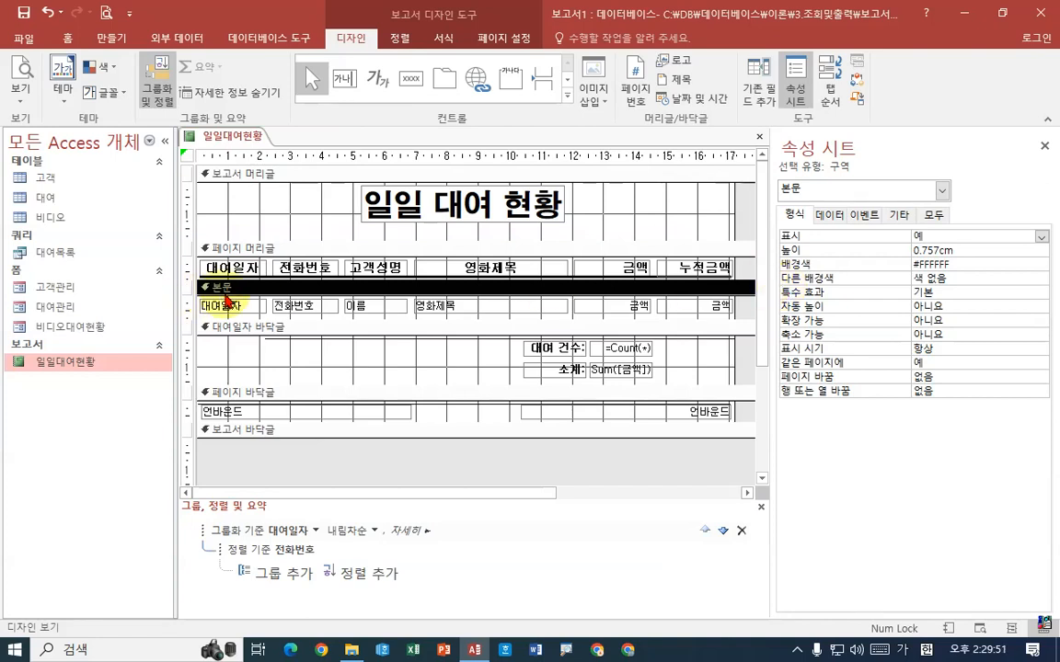
pyautogui.click(880, 362)
pyautogui.click(1040, 377)
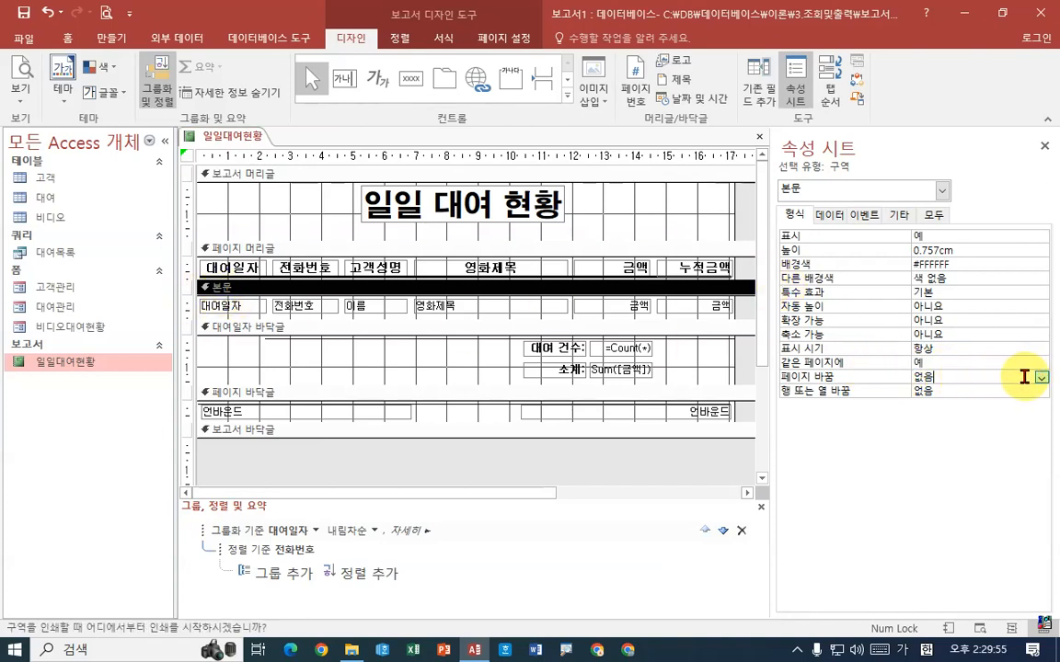
pyautogui.click(1041, 377)
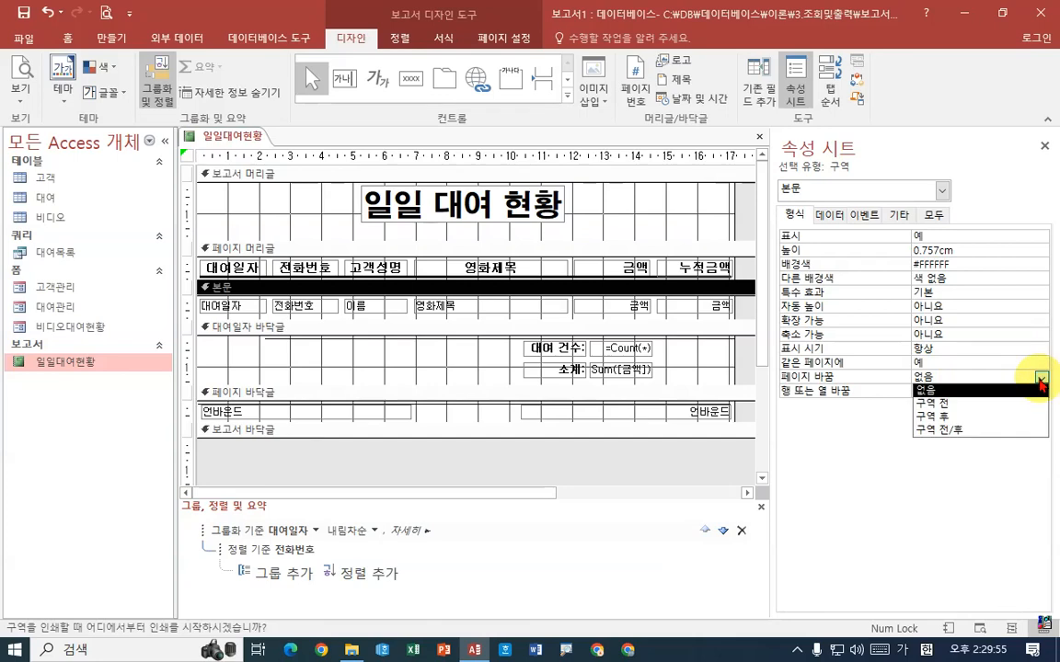
pyautogui.click(964, 418)
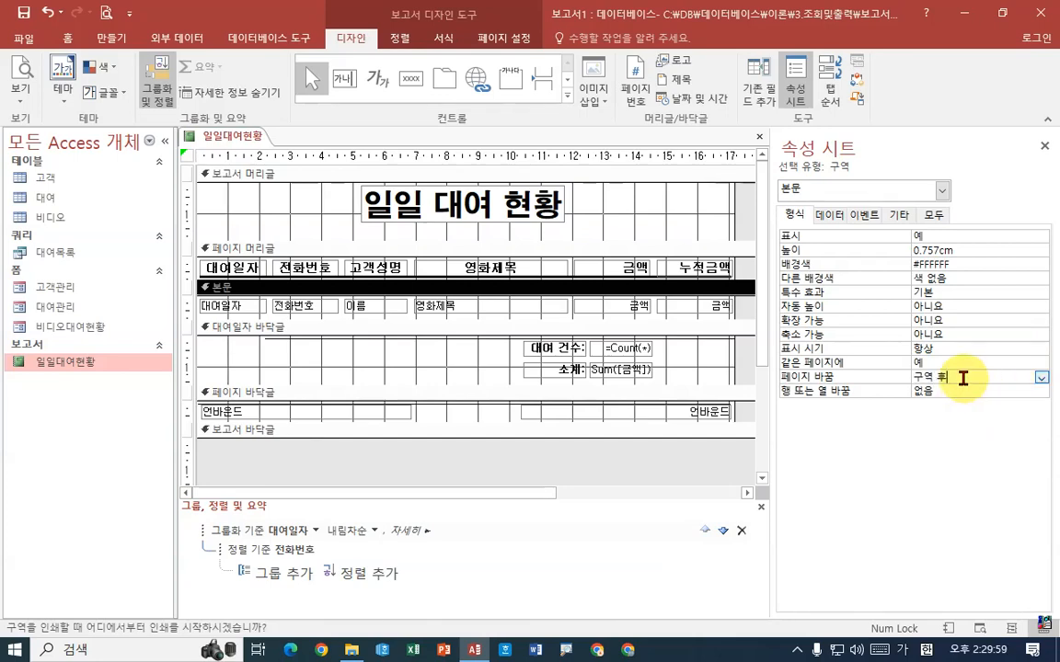
pyautogui.hotkey('ctrl', '1')
pyautogui.click(977, 388)
pyautogui.moveTo(966, 388); pyautogui.dragTo(806, 389)
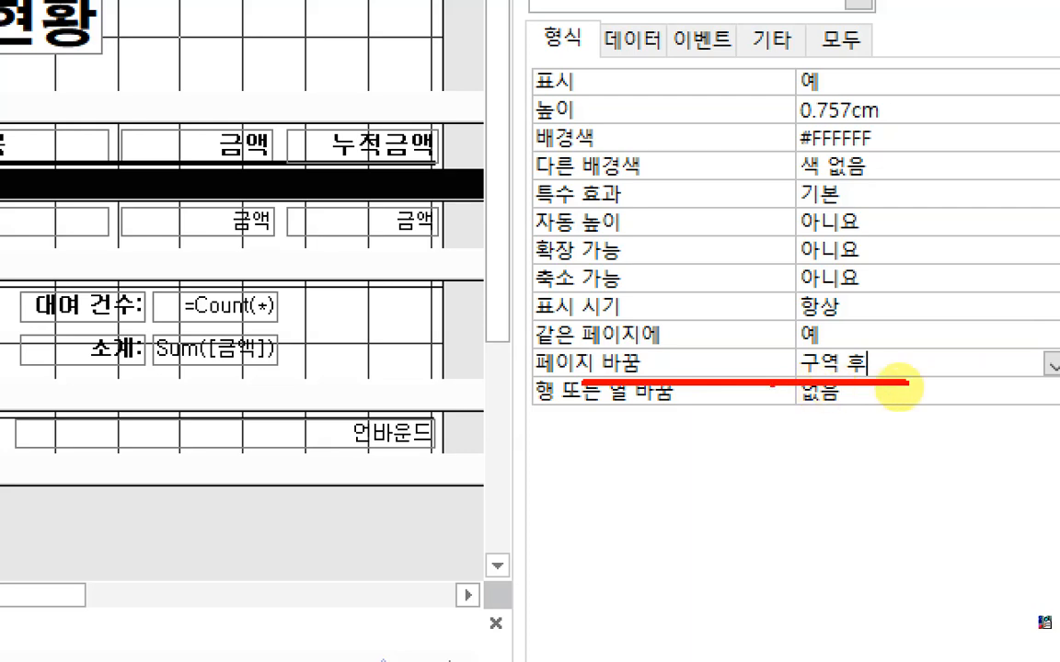
pyautogui.press('Escape')
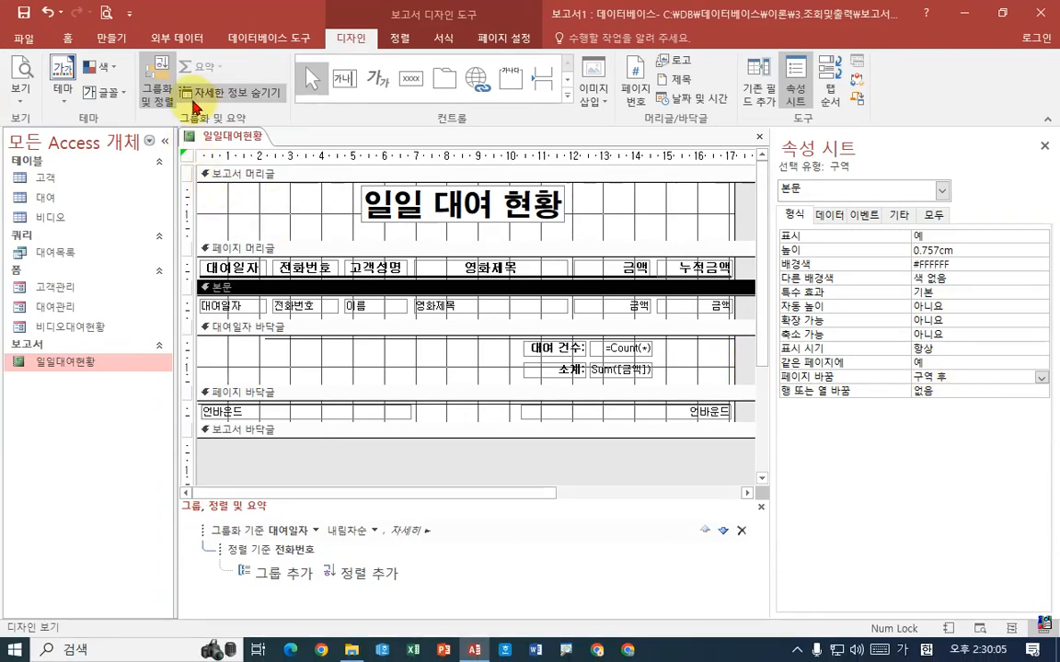
# Preview the report and check how the records are split across the first three pages
pyautogui.rightClick(232, 138)
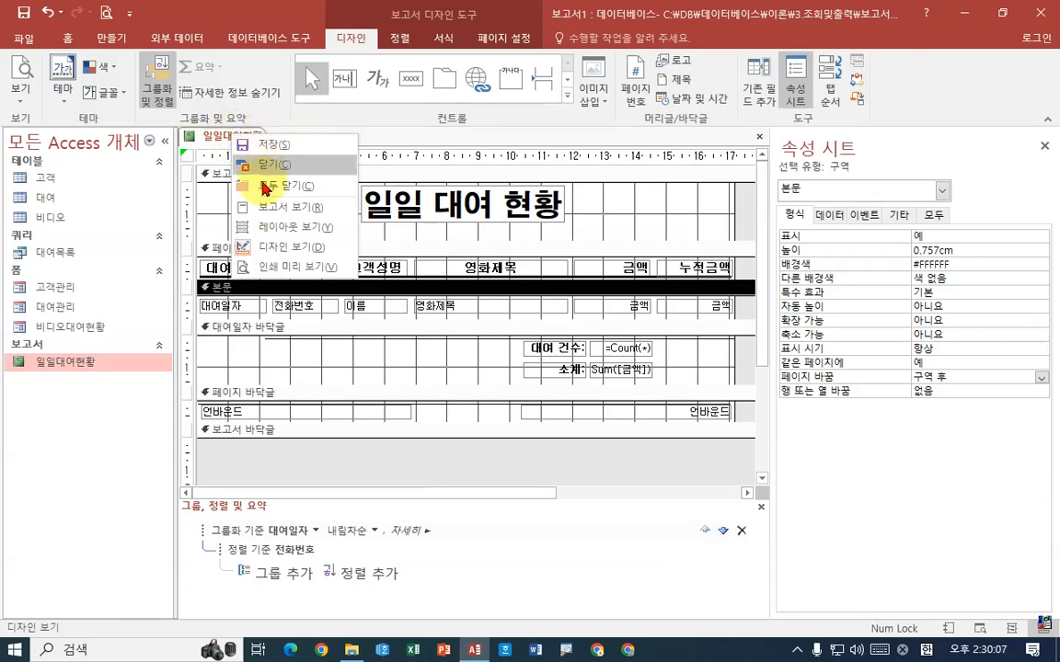
pyautogui.click(291, 266)
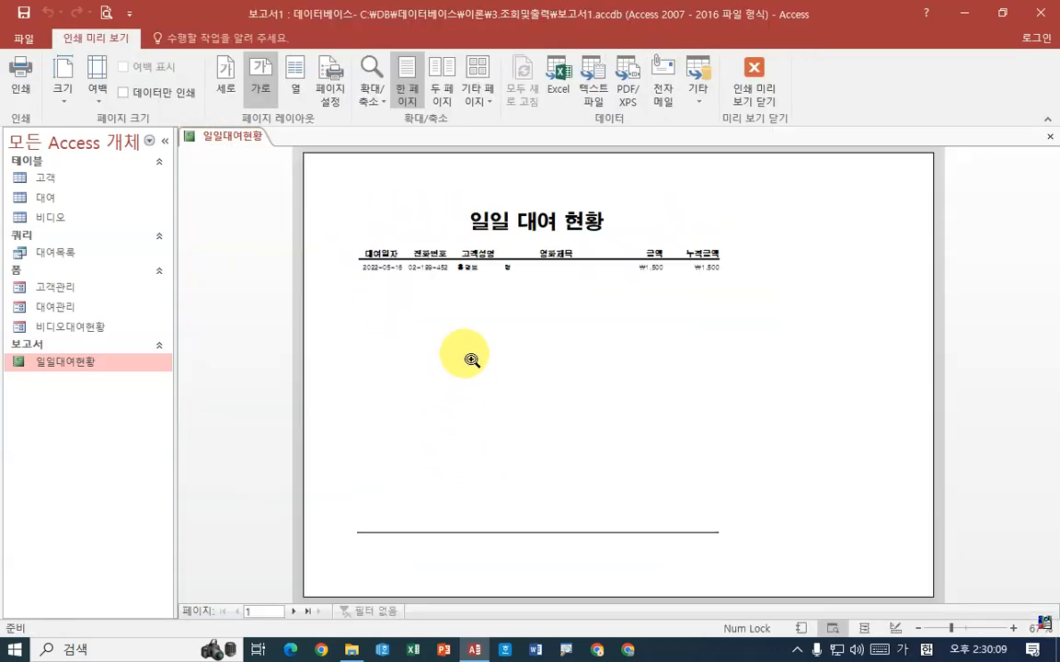
pyautogui.click(476, 348)
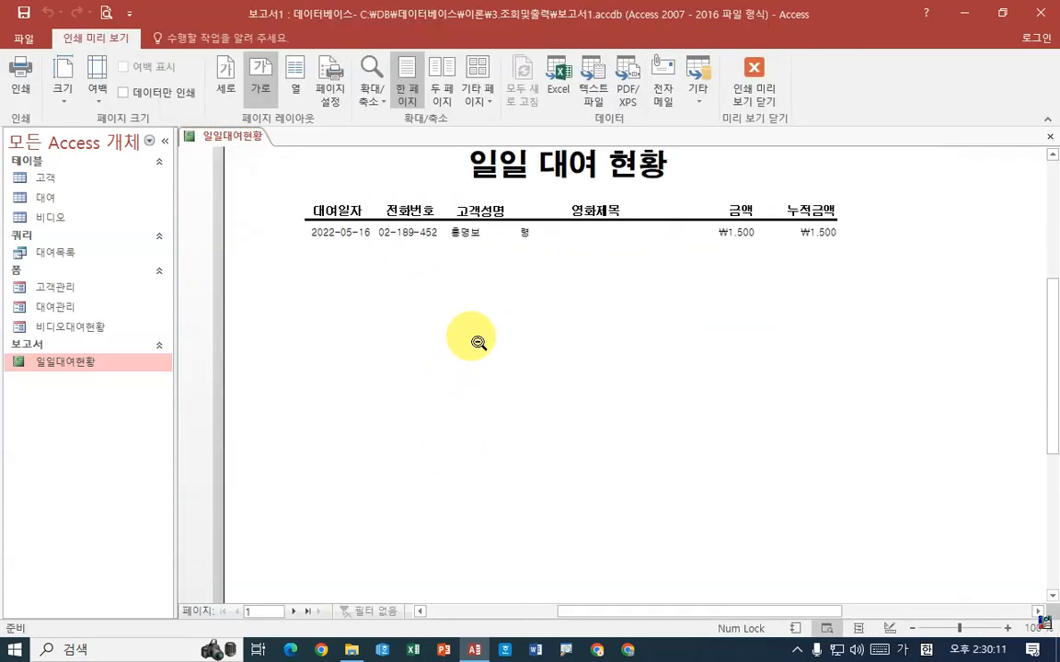
pyautogui.click(477, 342)
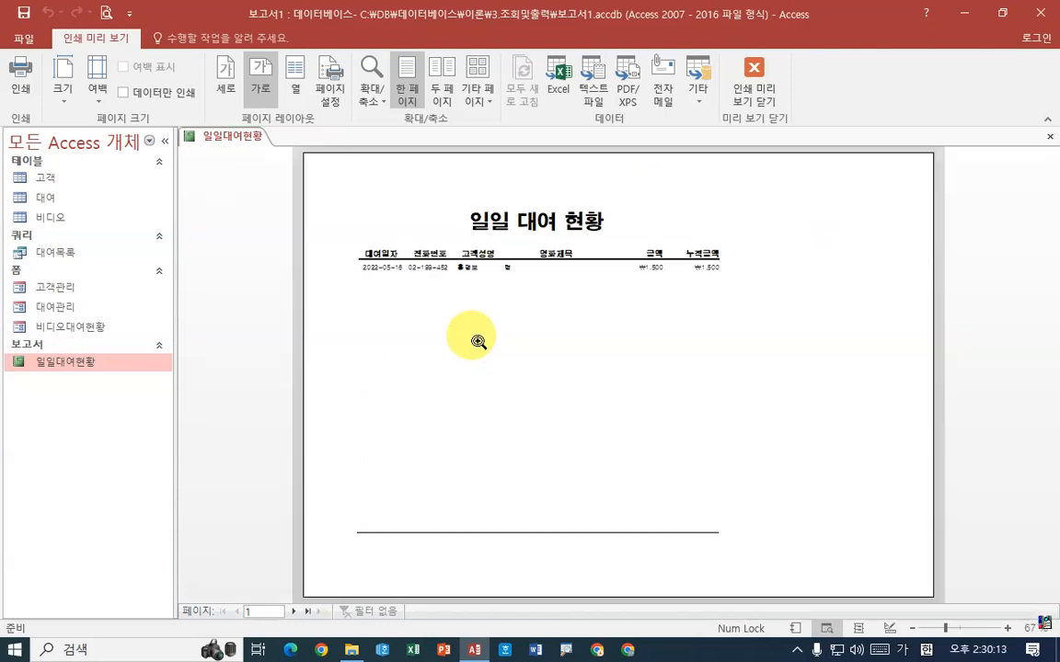
pyautogui.click(293, 612)
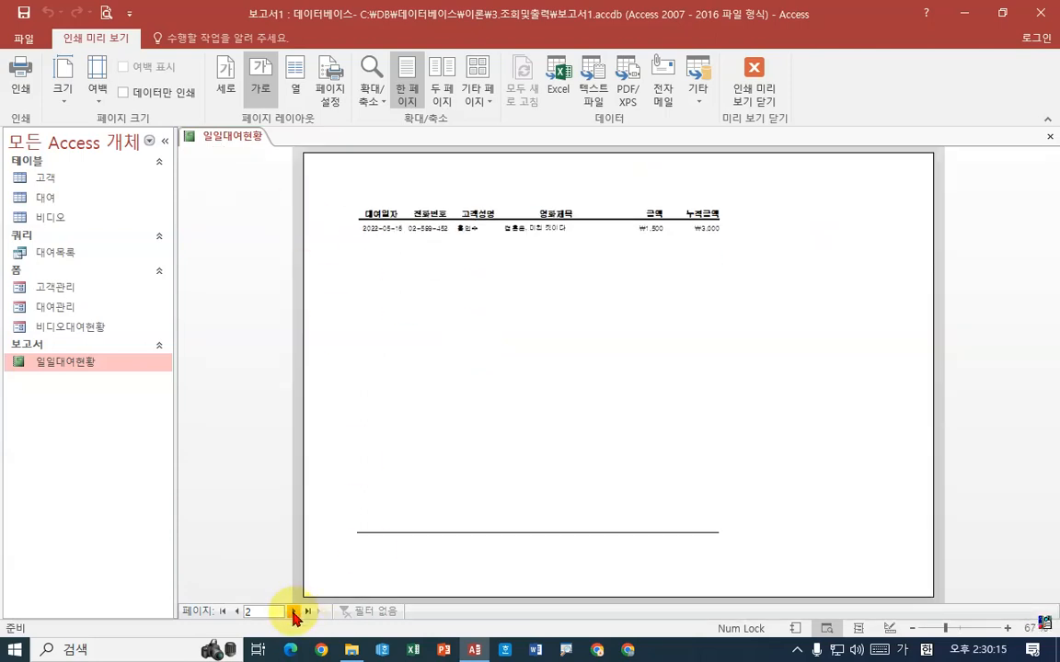
pyautogui.click(294, 611)
# Return to design view, set the 페이지 바꿈 property of the 본문 section to 구역 전, and preview the report
pyautogui.rightClick(231, 135)
pyautogui.click(295, 249)
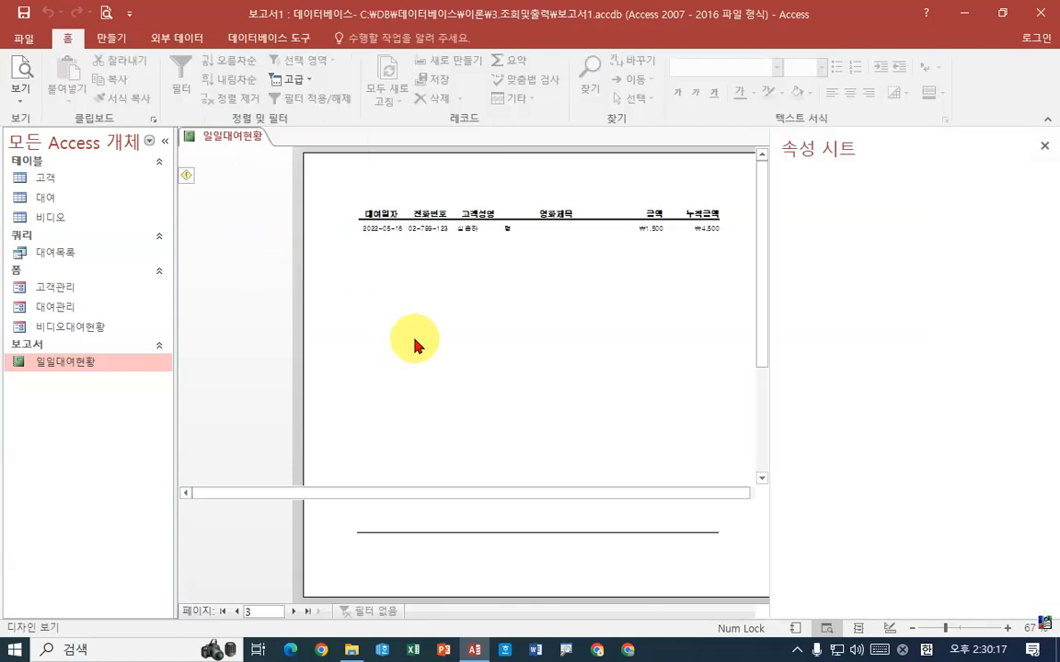
pyautogui.click(184, 286)
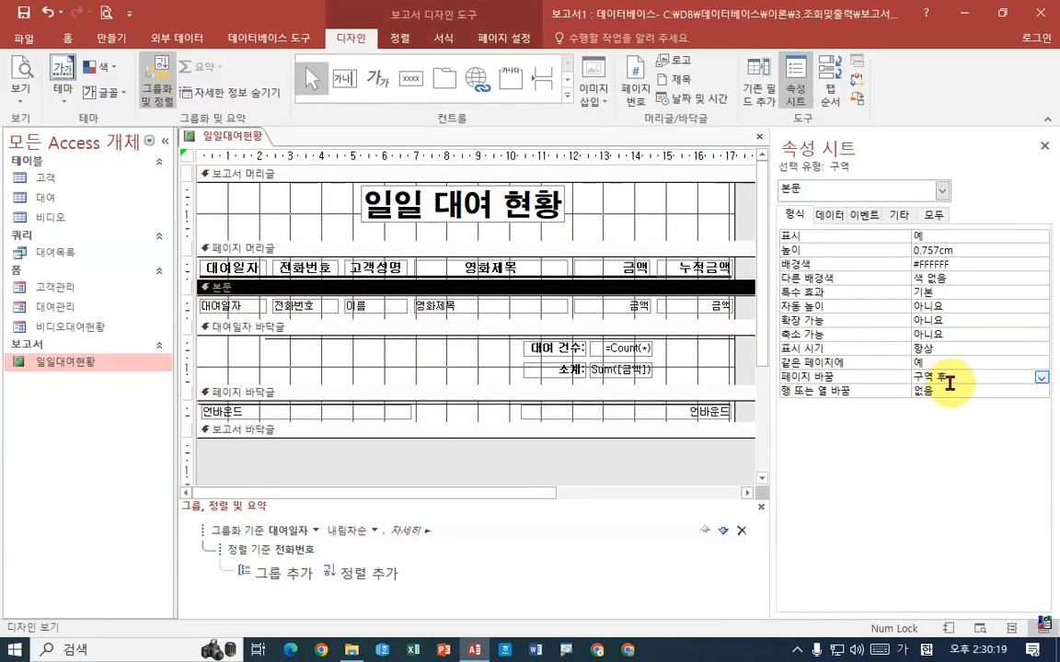
pyautogui.click(1041, 377)
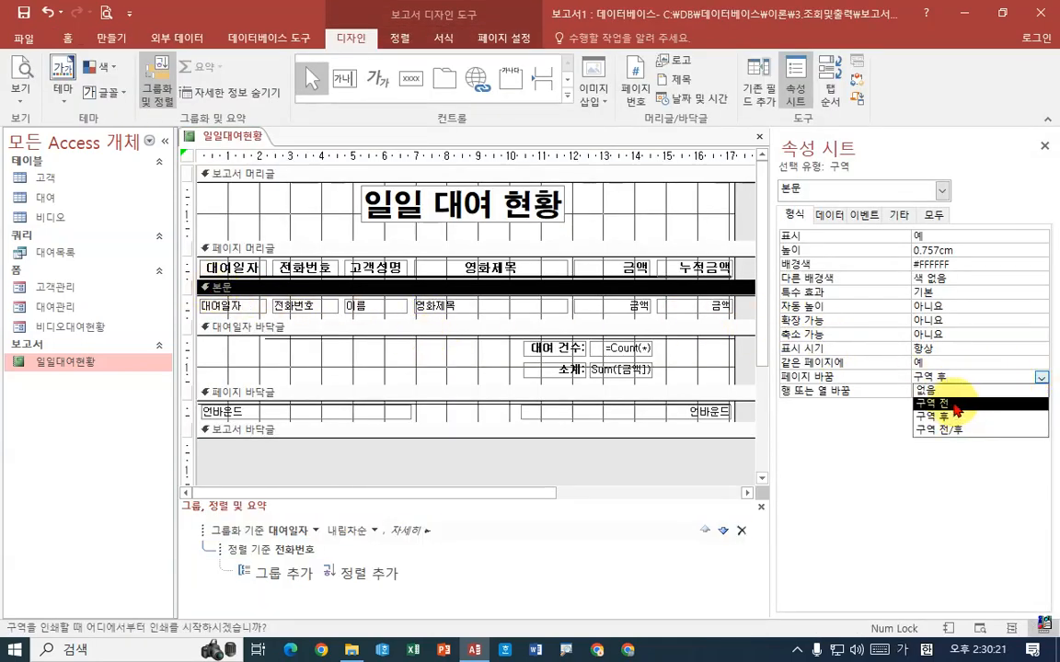
pyautogui.click(958, 406)
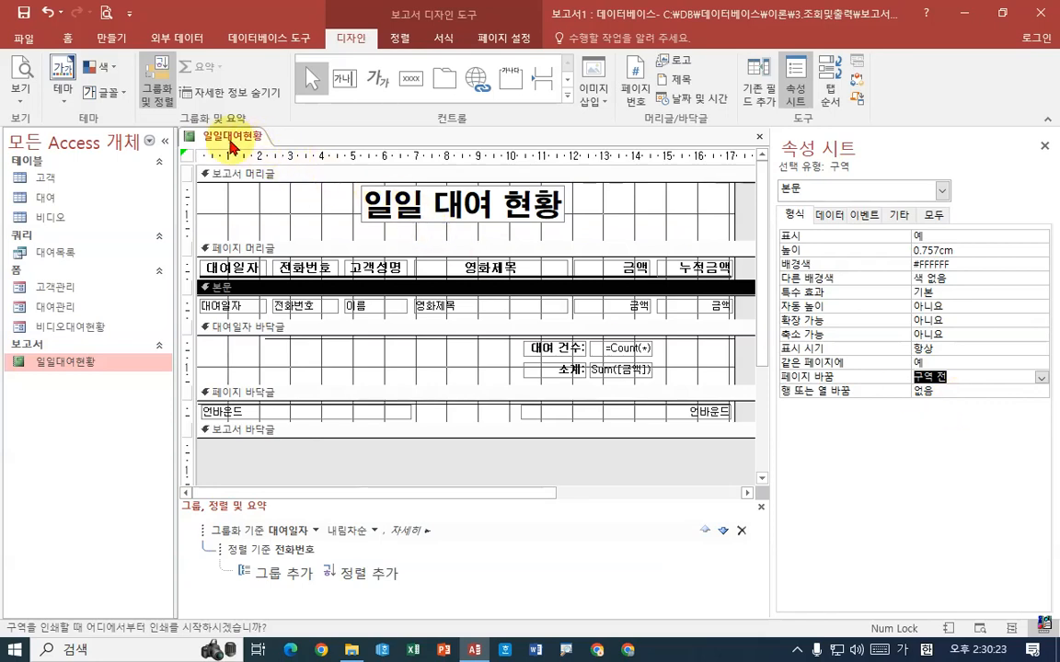
pyautogui.rightClick(231, 137)
pyautogui.click(296, 272)
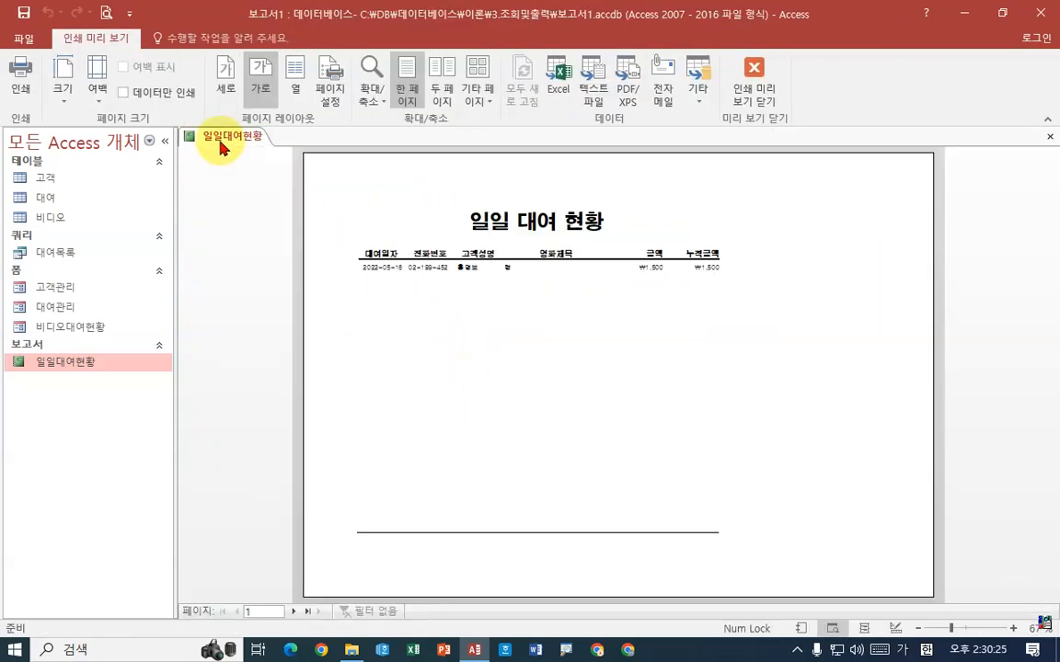
# Return to design view and set the 페이지 바꿈 property of the 본문 section to 없음
pyautogui.rightClick(224, 137)
pyautogui.click(277, 248)
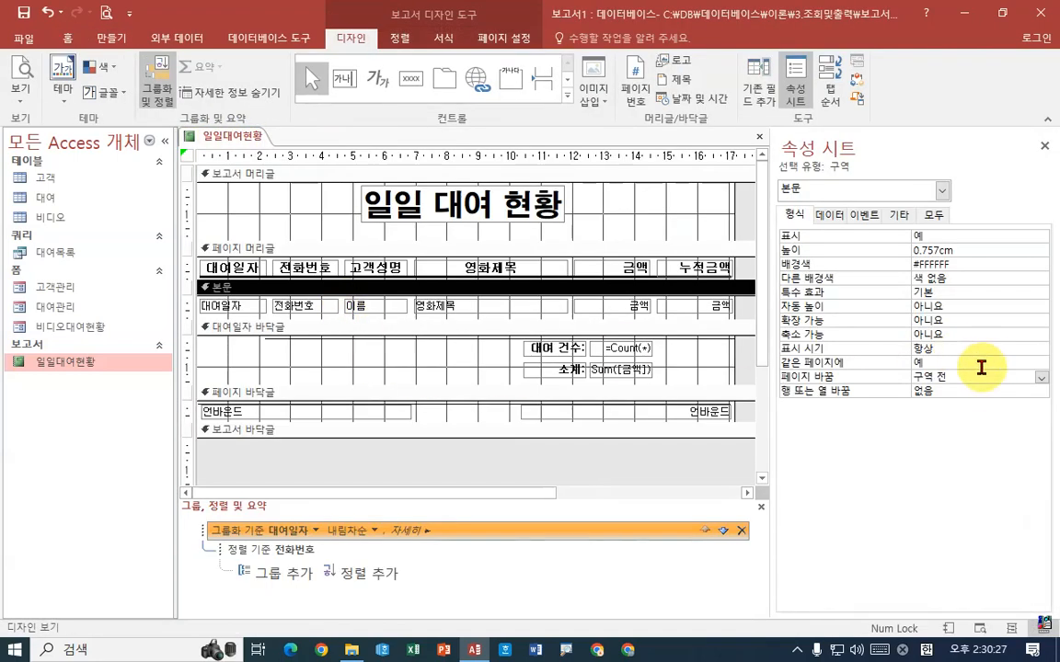
pyautogui.click(1041, 377)
pyautogui.click(1021, 392)
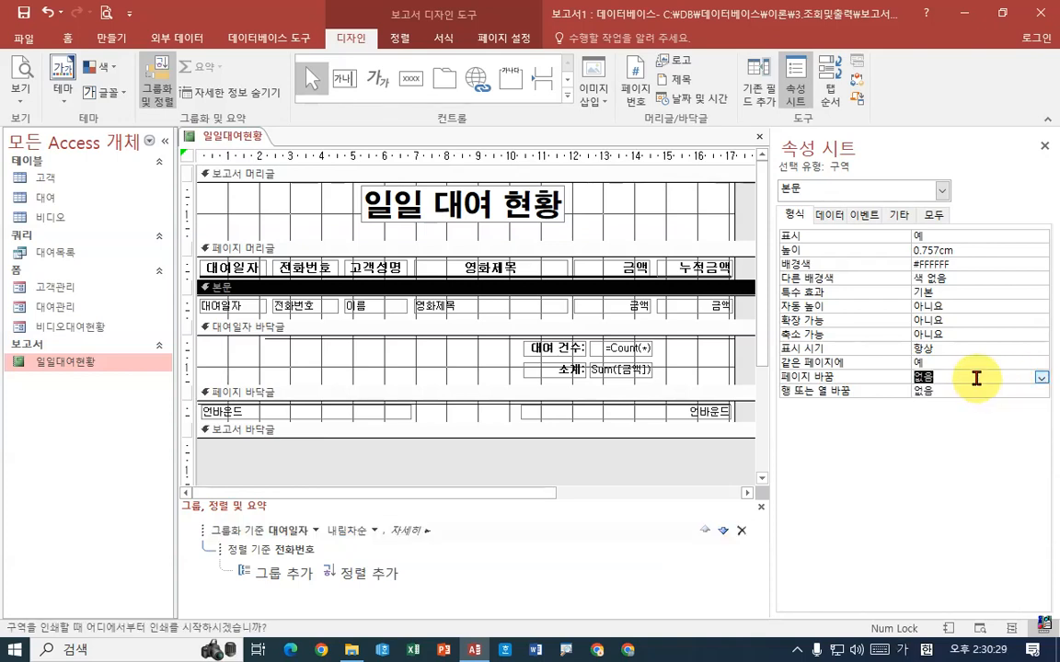
# Look through the format, data, event and other properties of the 대여일자 text box in the 본문 section for a page break setting
pyautogui.click(258, 300)
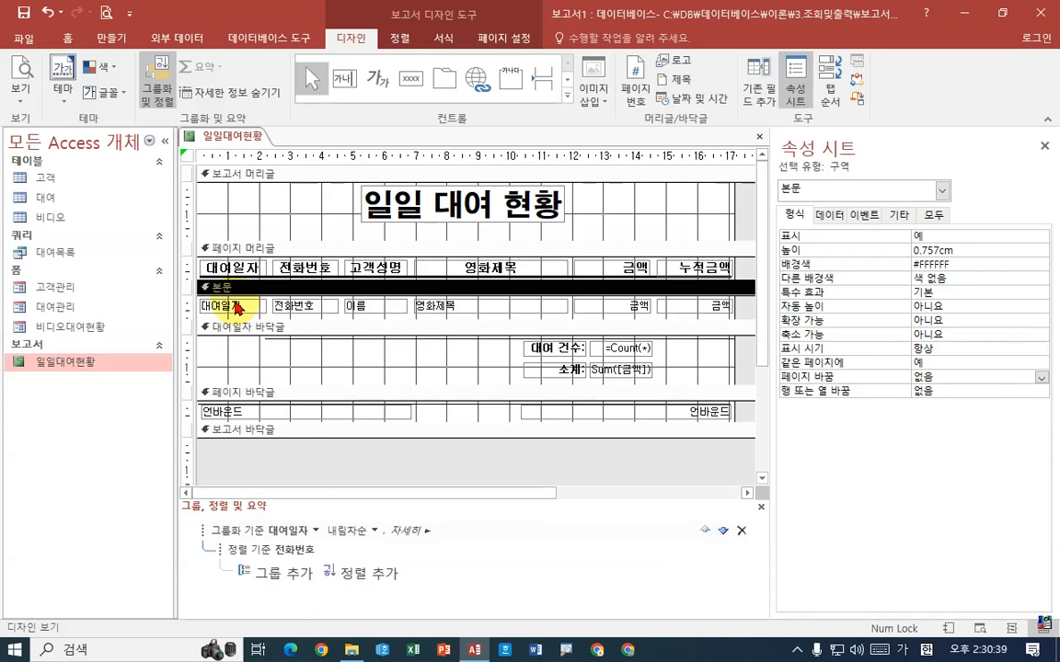
pyautogui.click(236, 303)
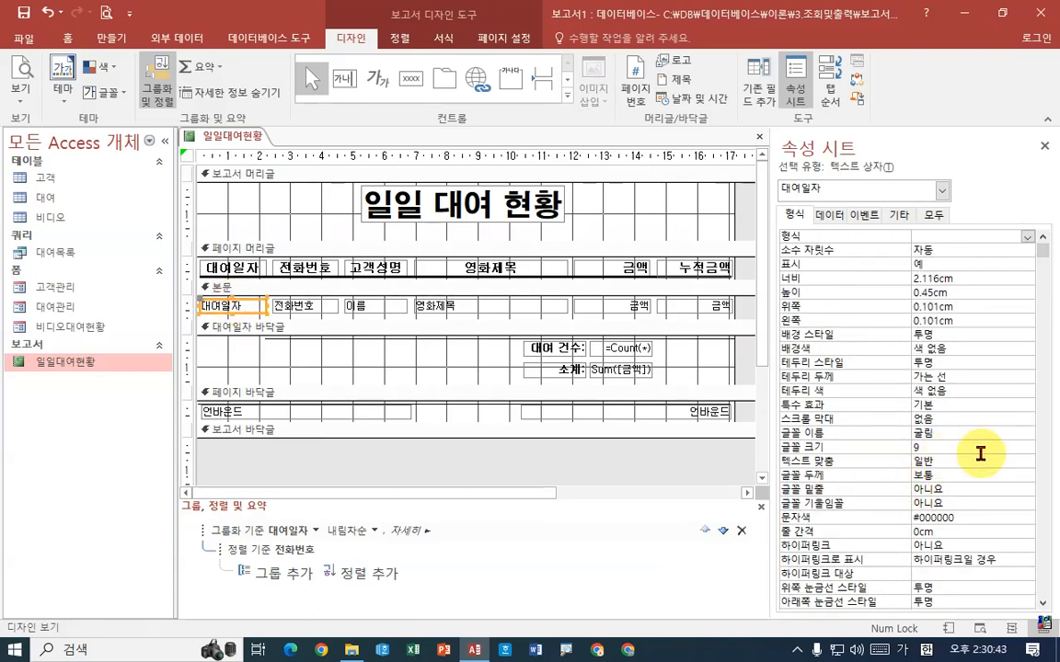
pyautogui.scroll(-7, 980, 454)
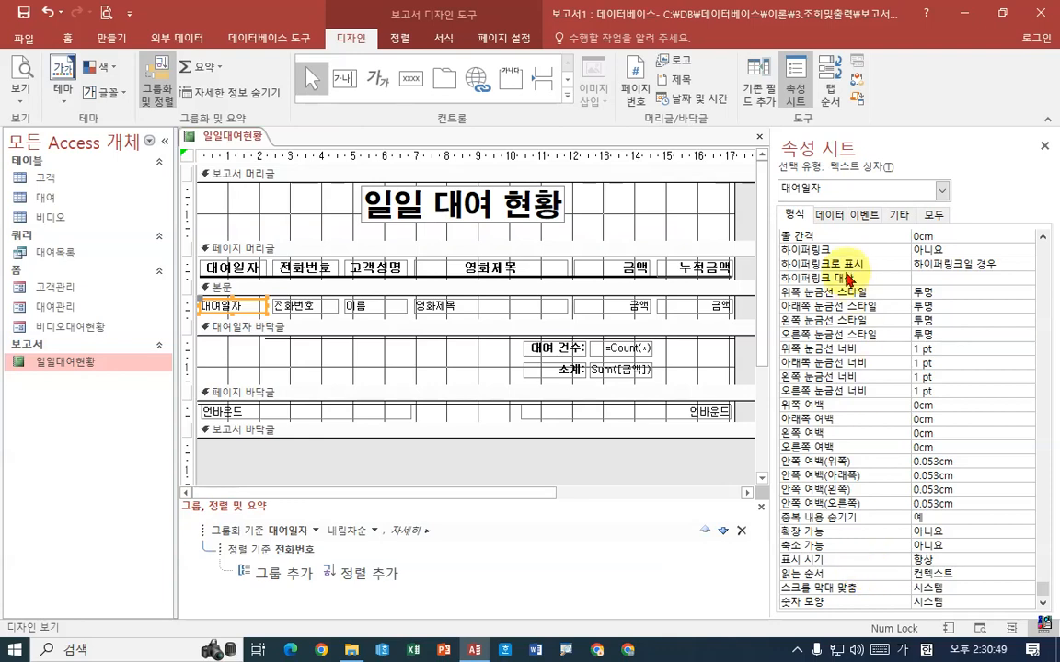
pyautogui.click(831, 218)
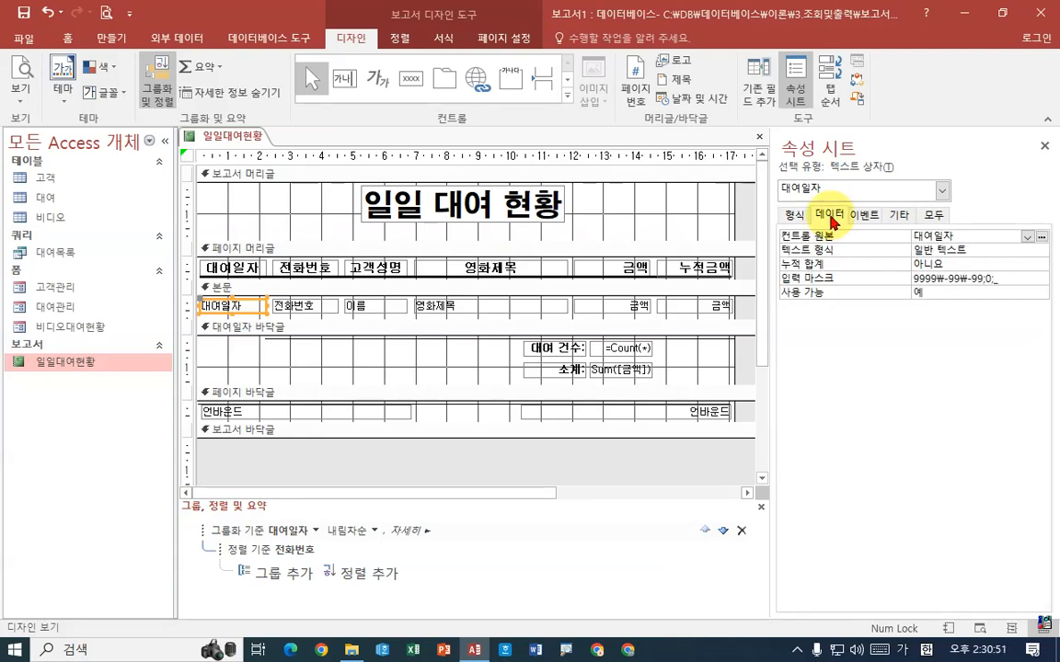
pyautogui.click(866, 216)
pyautogui.click(933, 217)
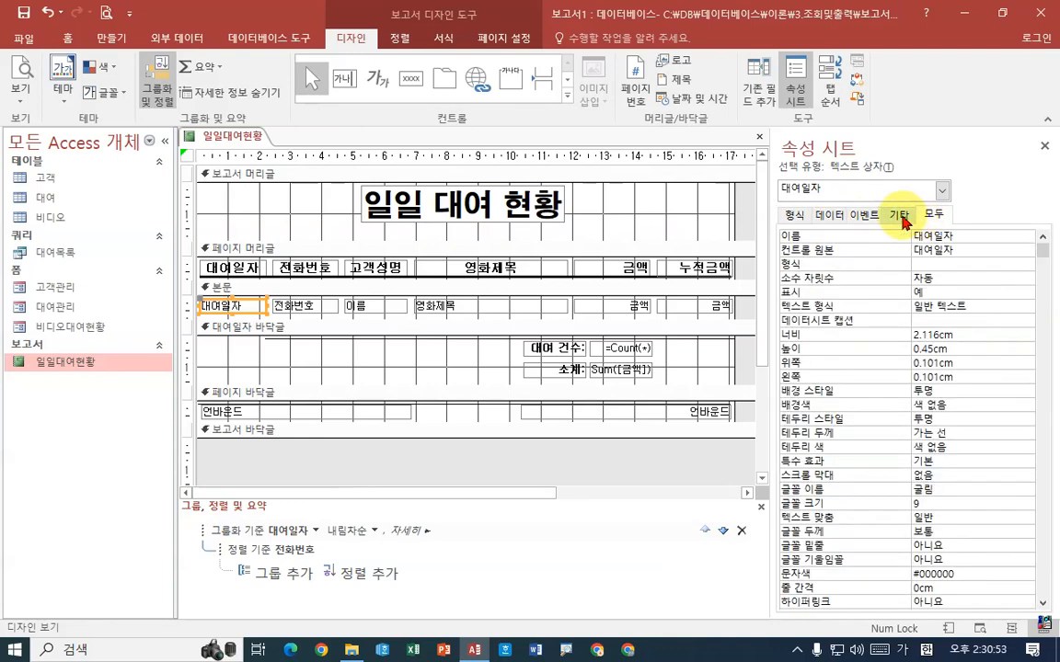
pyautogui.click(900, 217)
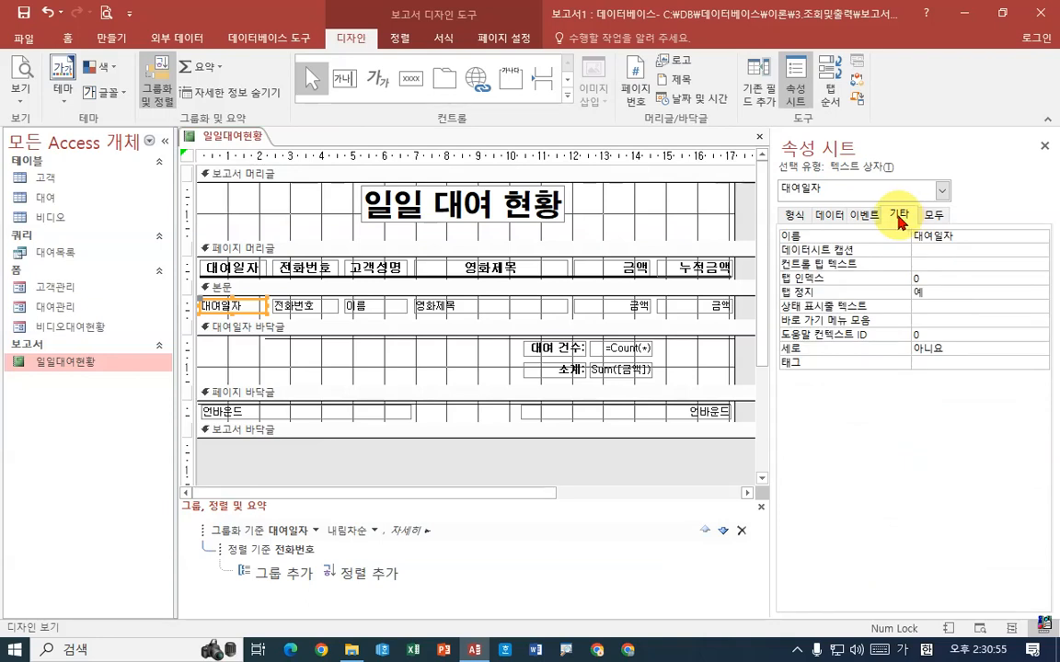
pyautogui.click(797, 217)
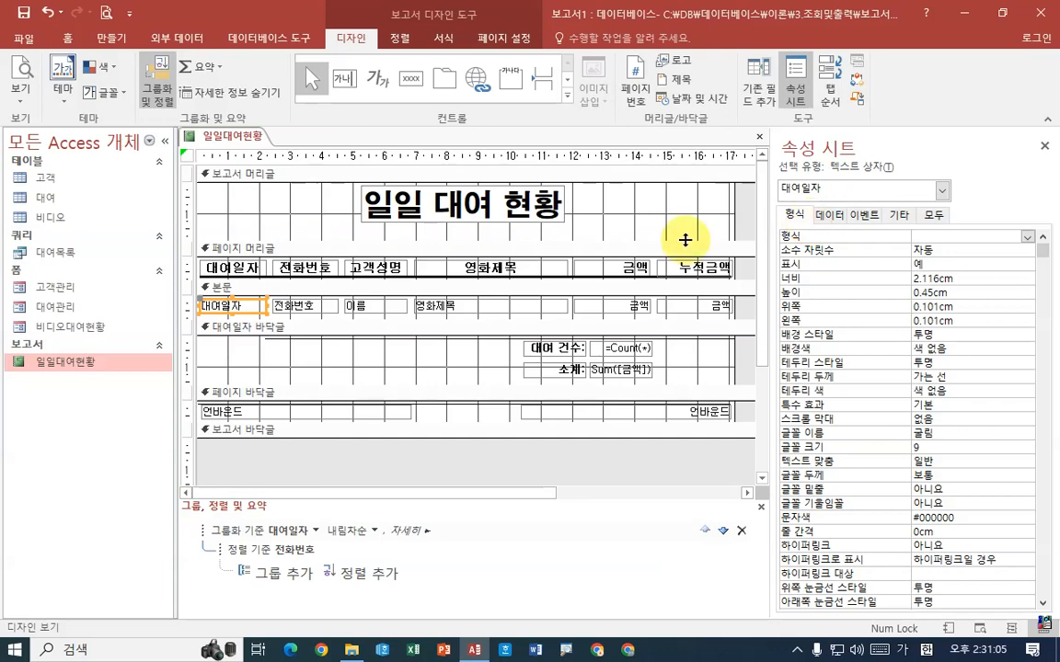
# Look through all property categories of the 페이지 바닥글 section for a page break setting
pyautogui.click(260, 396)
pyautogui.click(267, 408)
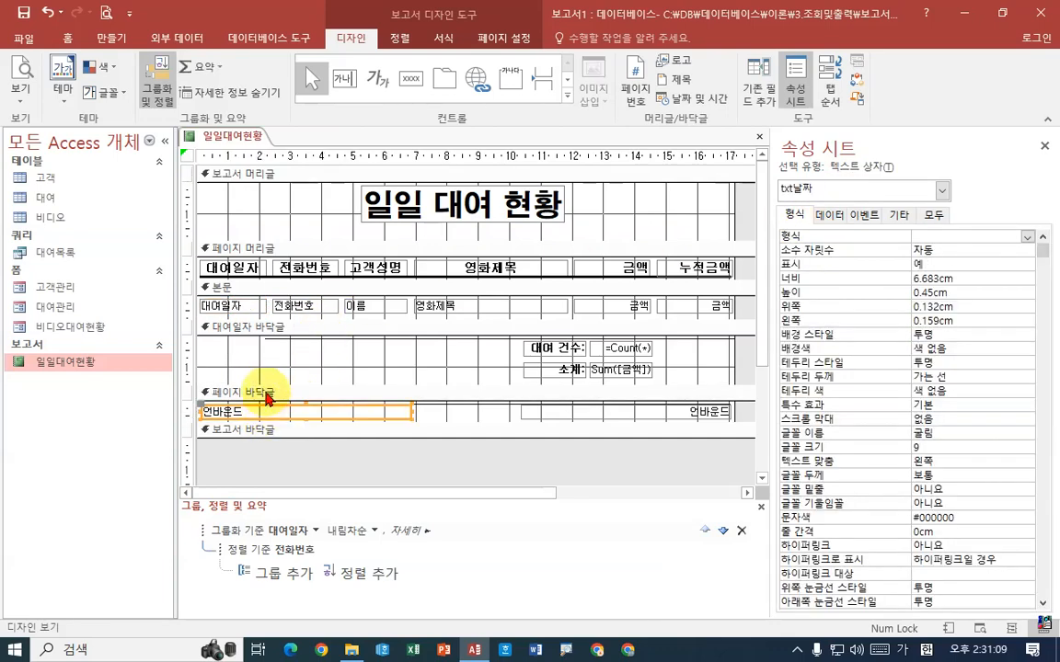
pyautogui.click(267, 395)
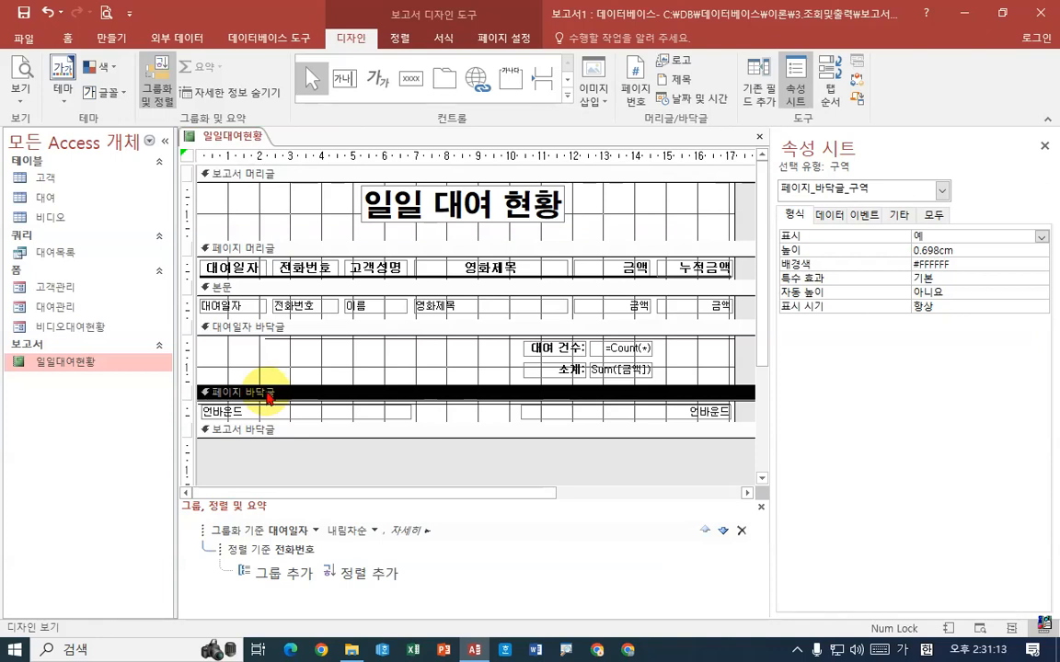
pyautogui.click(829, 217)
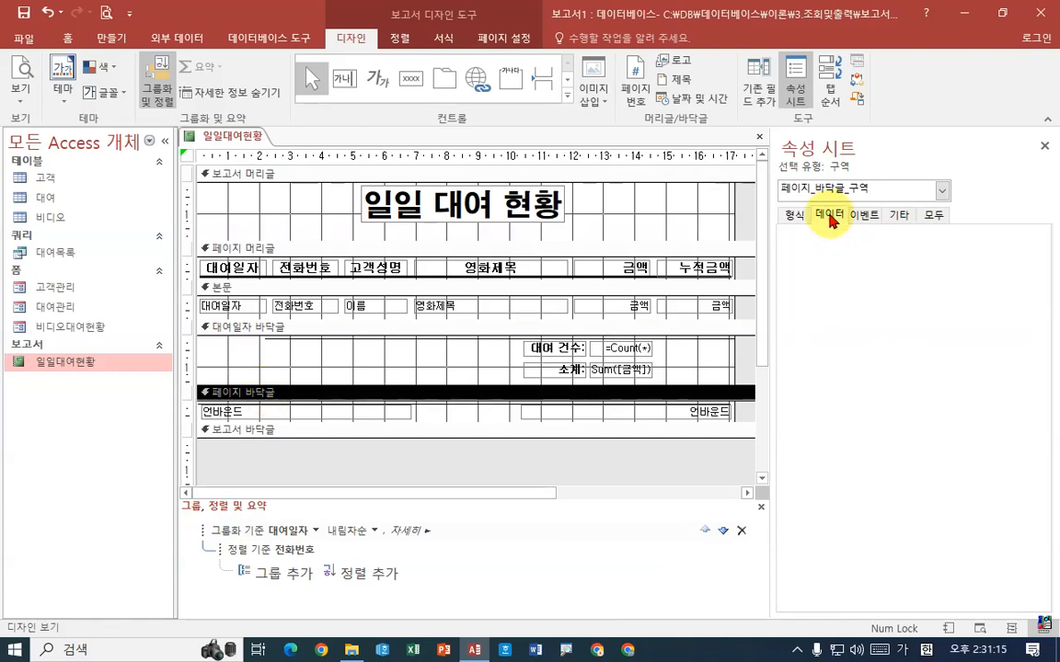
pyautogui.click(865, 218)
pyautogui.click(899, 217)
pyautogui.click(828, 217)
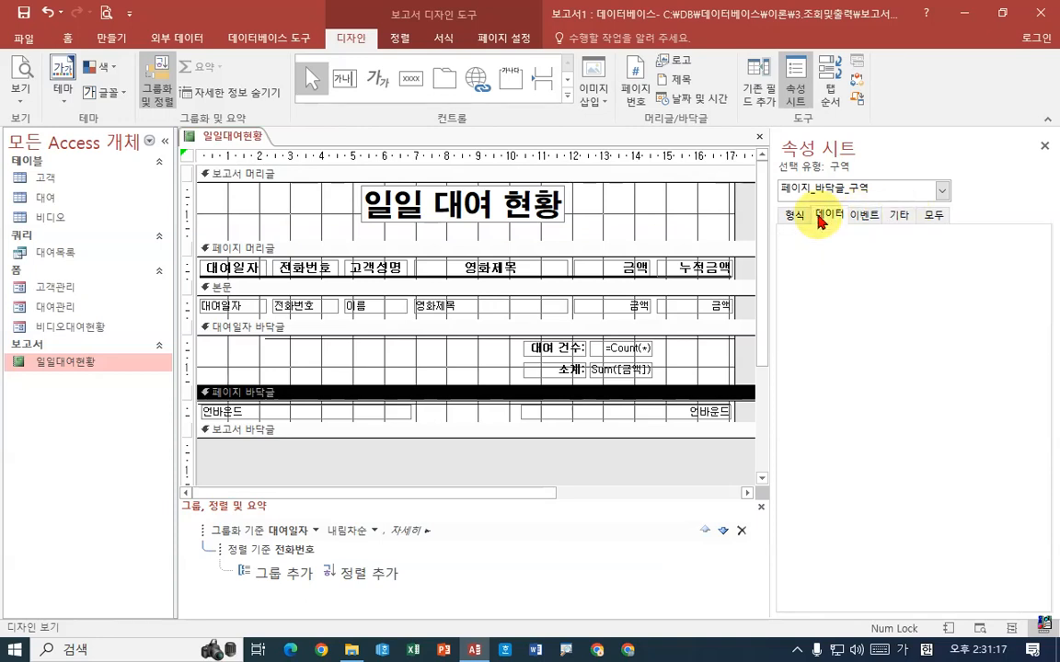
pyautogui.click(791, 218)
pyautogui.click(828, 217)
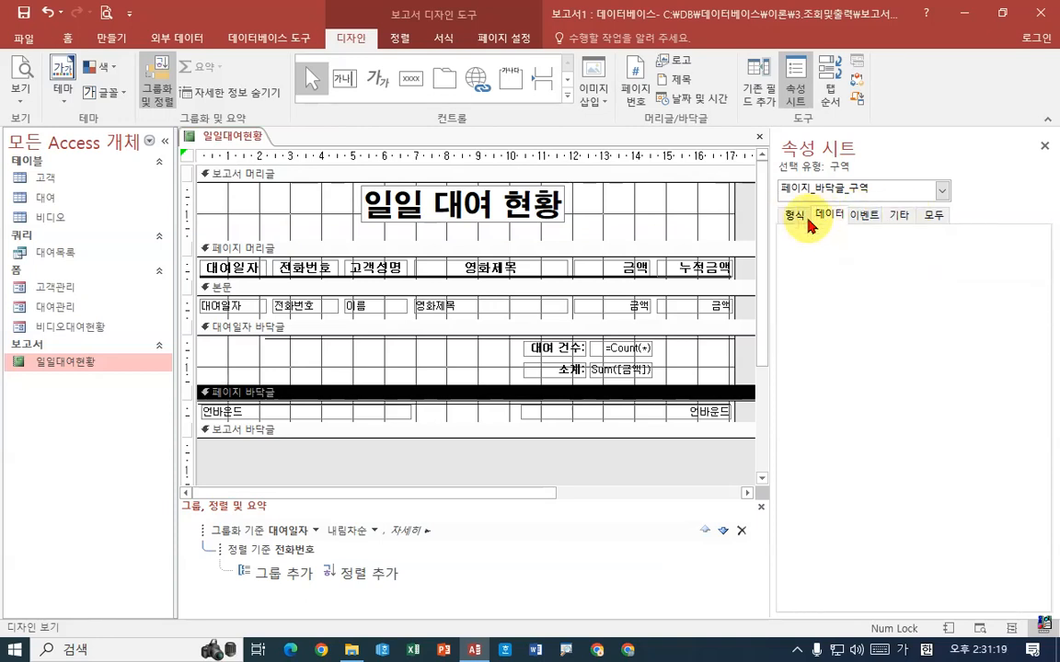
pyautogui.click(248, 412)
pyautogui.click(248, 393)
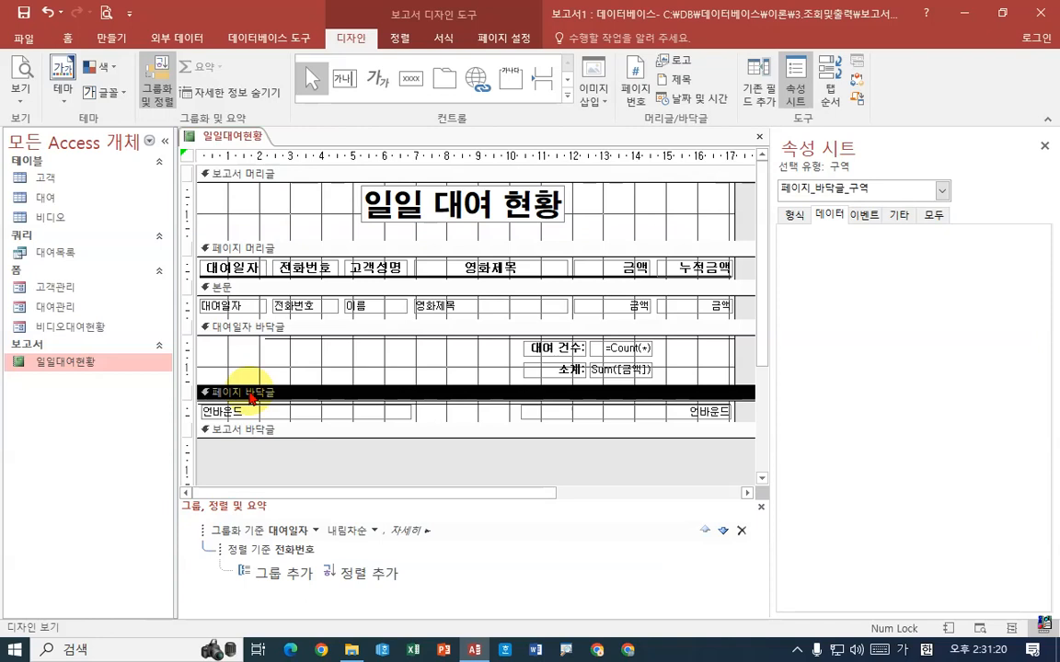
pyautogui.click(861, 218)
pyautogui.click(934, 215)
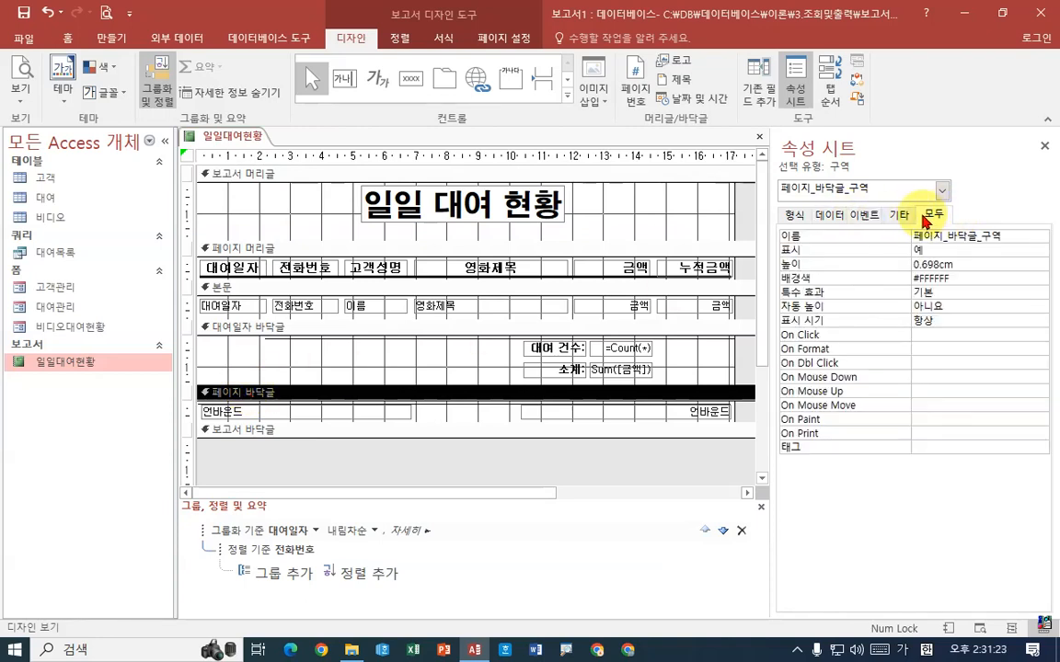
pyautogui.click(899, 216)
pyautogui.click(863, 215)
pyautogui.click(828, 215)
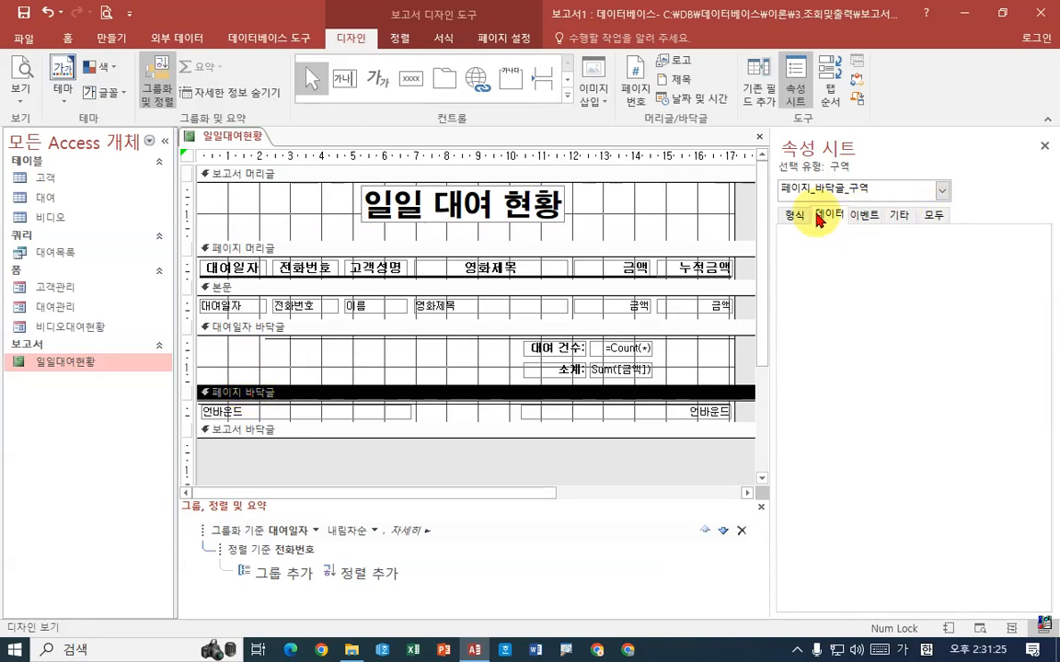
pyautogui.click(794, 215)
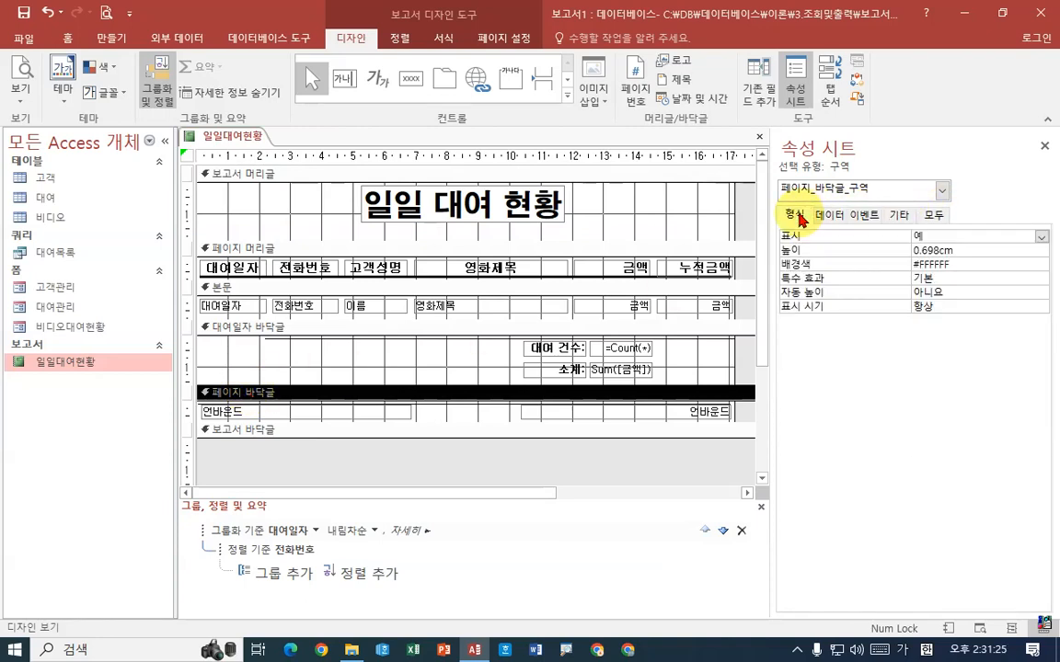
# Set the 페이지 바꿈 property of the 대여일자 바닥글 section to 구역 후
pyautogui.click(231, 326)
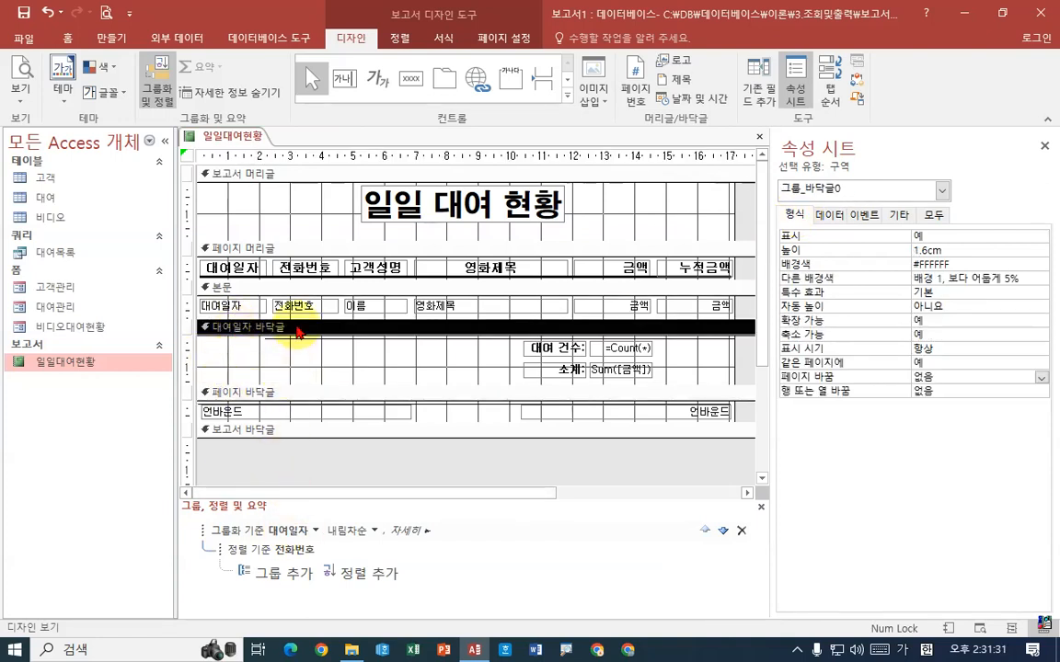
pyautogui.click(953, 376)
pyautogui.click(1040, 377)
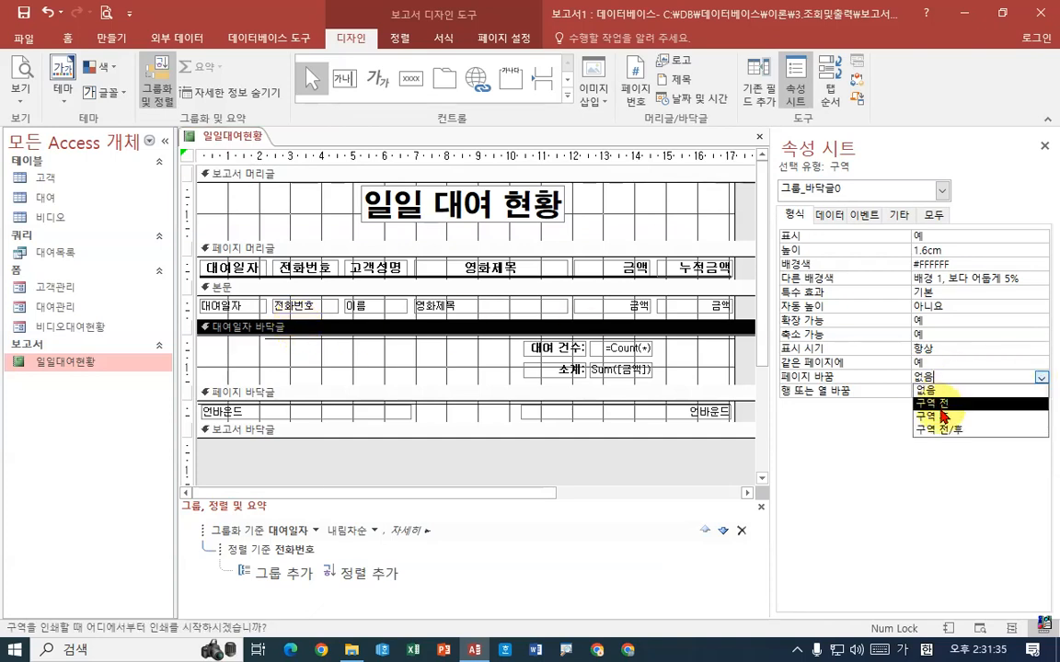
pyautogui.click(934, 416)
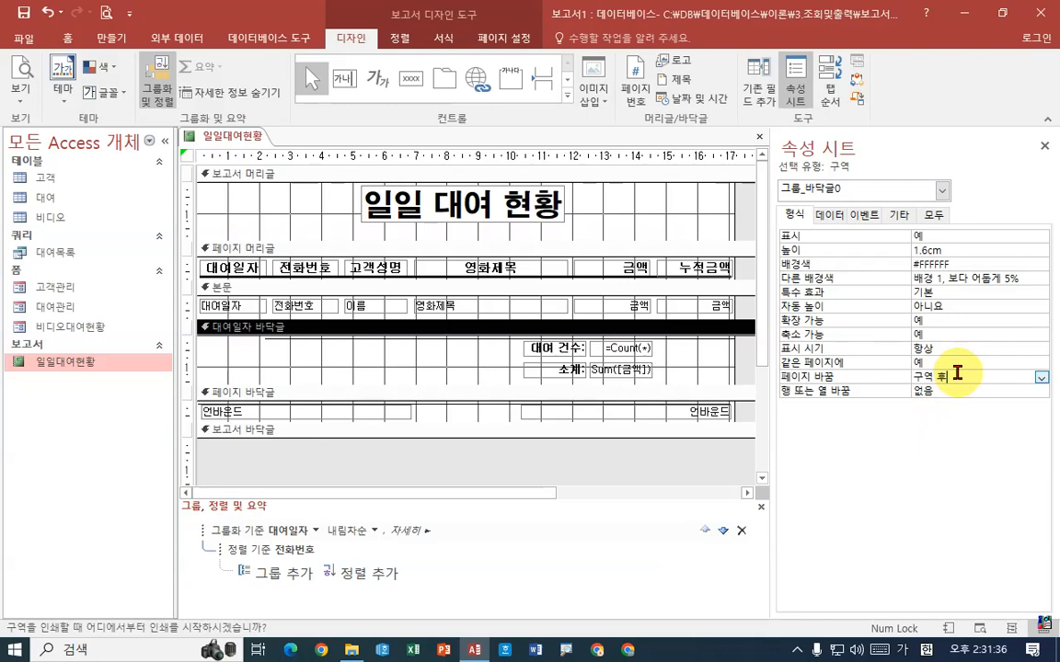
# Preview the report, examine the first page's records and footer totals up close, and return to design view
pyautogui.rightClick(231, 135)
pyautogui.click(277, 264)
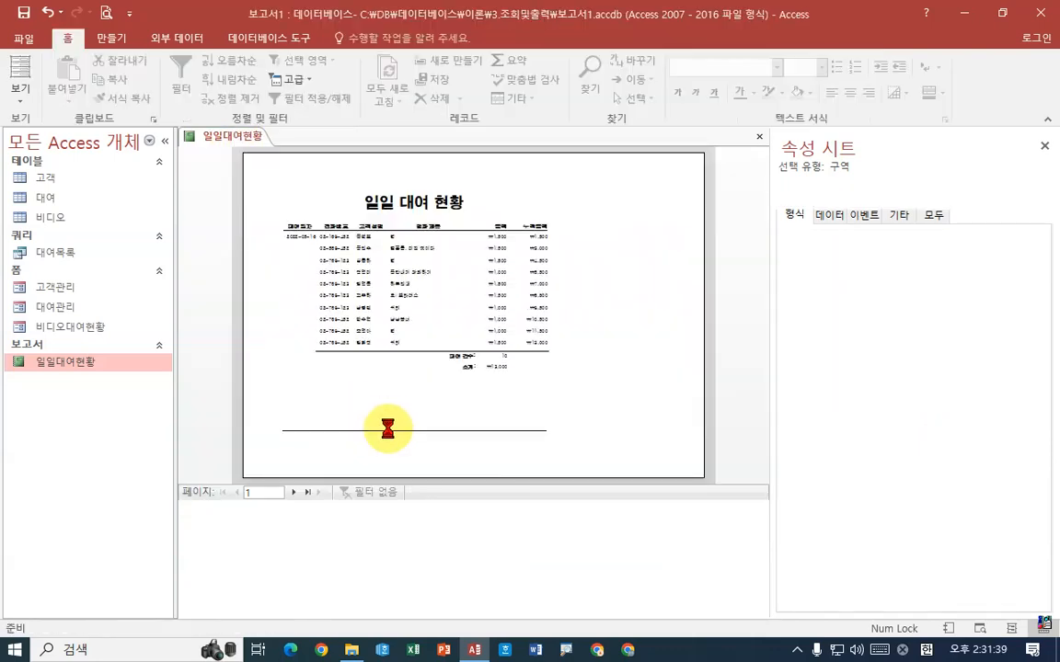
pyautogui.click(485, 382)
pyautogui.scroll(2, 479, 392)
pyautogui.scroll(1, 480, 392)
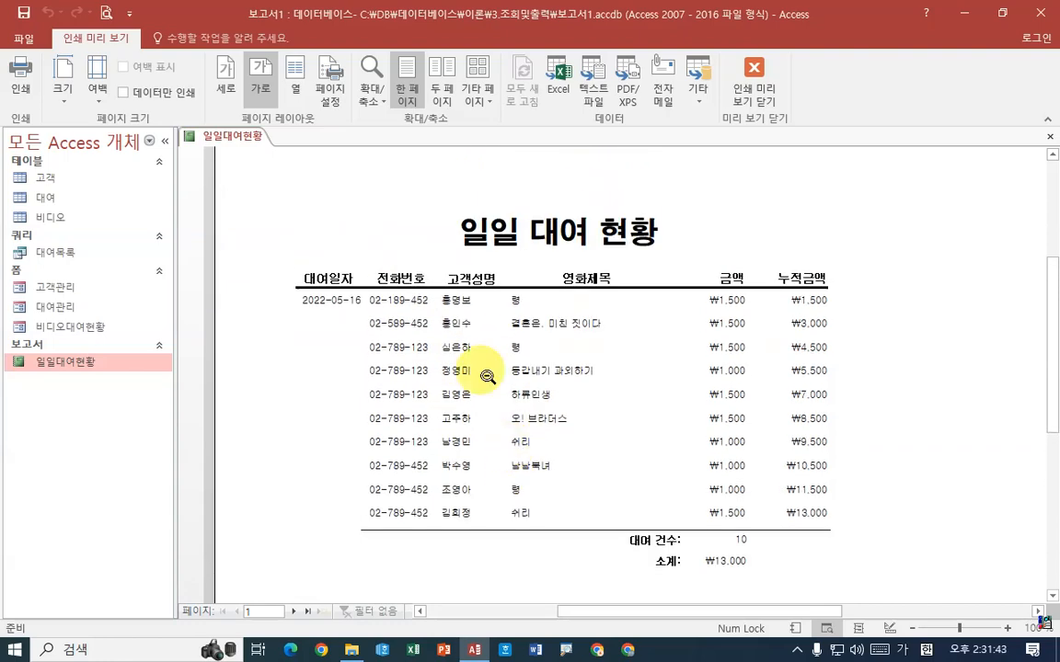
pyautogui.rightClick(228, 136)
pyautogui.click(269, 242)
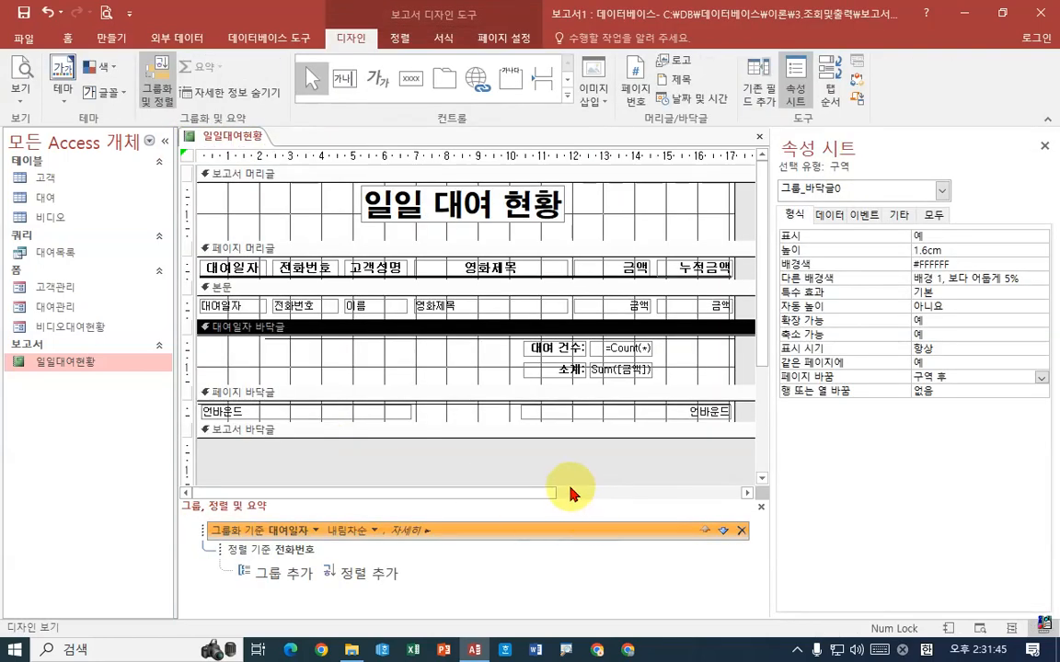
pyautogui.hotkey('ctrl', '2')
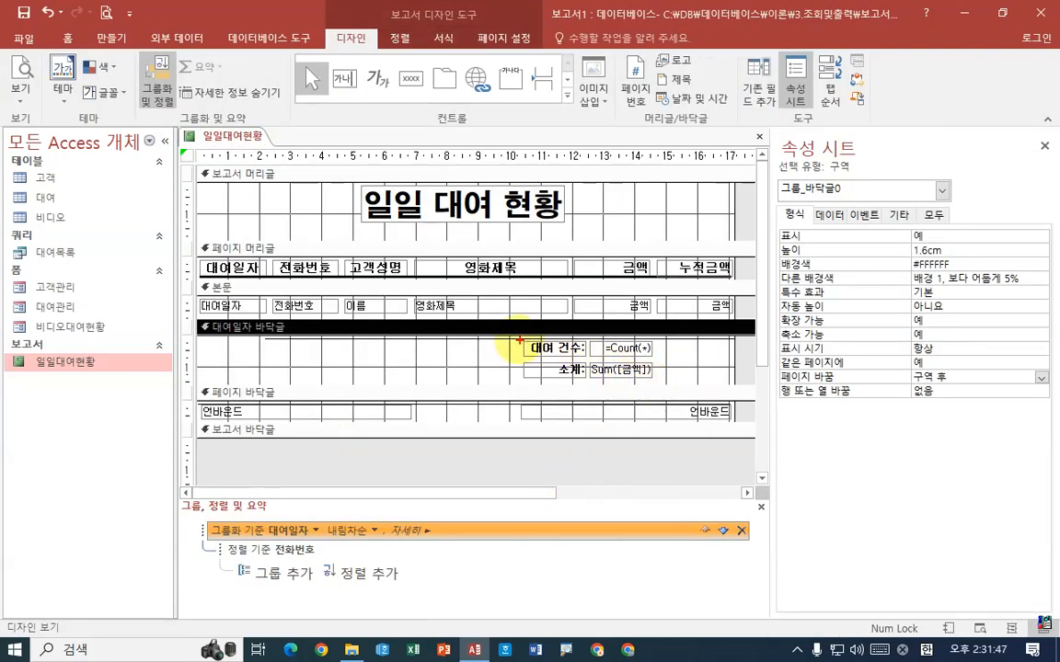
pyautogui.moveTo(505, 338); pyautogui.dragTo(667, 382)
pyautogui.moveTo(670, 341); pyautogui.dragTo(697, 331)
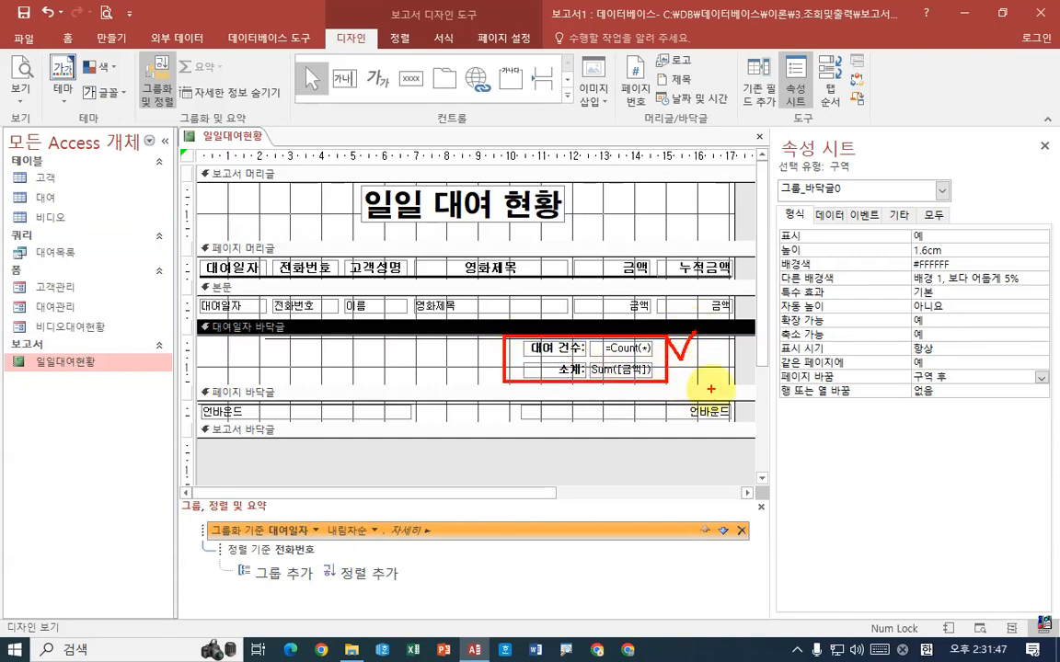
pyautogui.moveTo(730, 364); pyautogui.dragTo(743, 384)
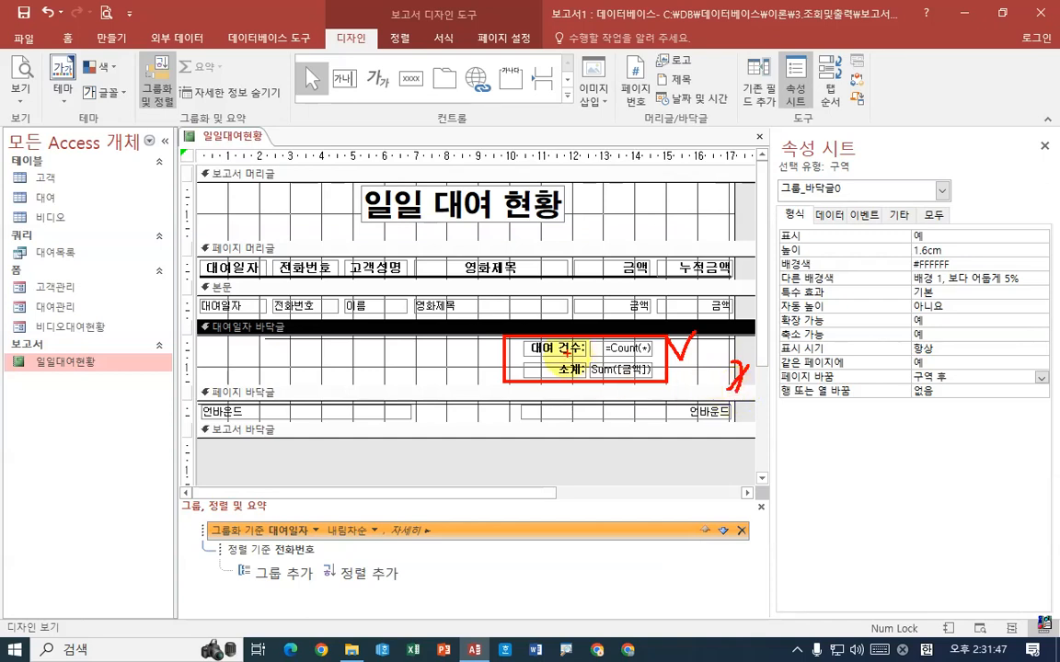
pyautogui.moveTo(241, 319)
pyautogui.mouseDown()
pyautogui.moveTo(210, 331)
pyautogui.moveTo(264, 347)
pyautogui.mouseUp()
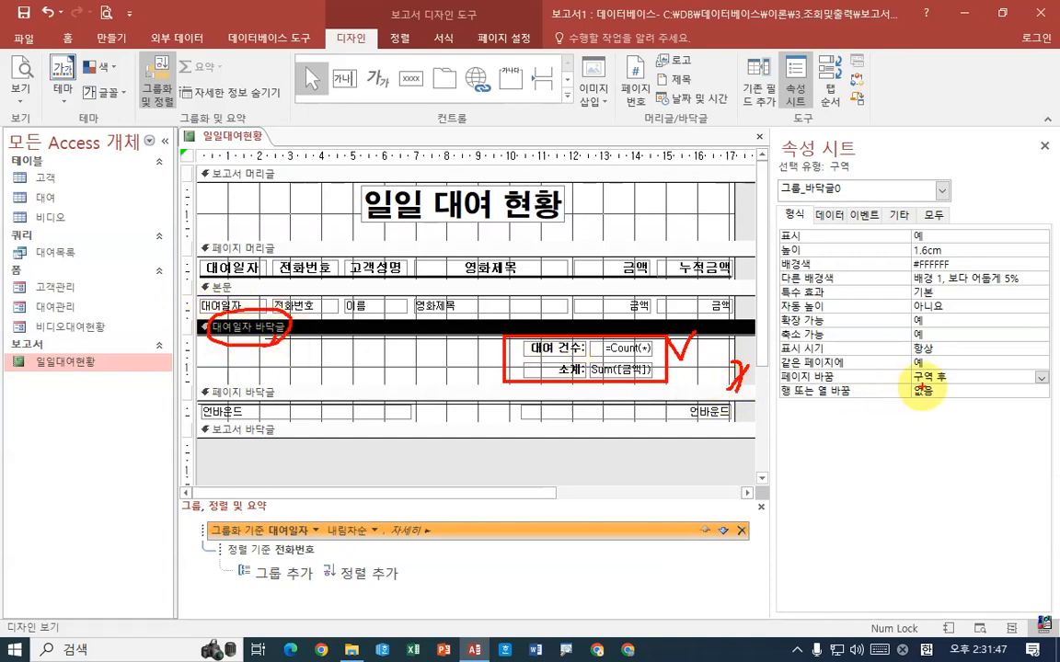
pyautogui.moveTo(891, 387)
pyautogui.mouseDown()
pyautogui.moveTo(956, 385)
pyautogui.moveTo(1007, 353)
pyautogui.mouseUp()
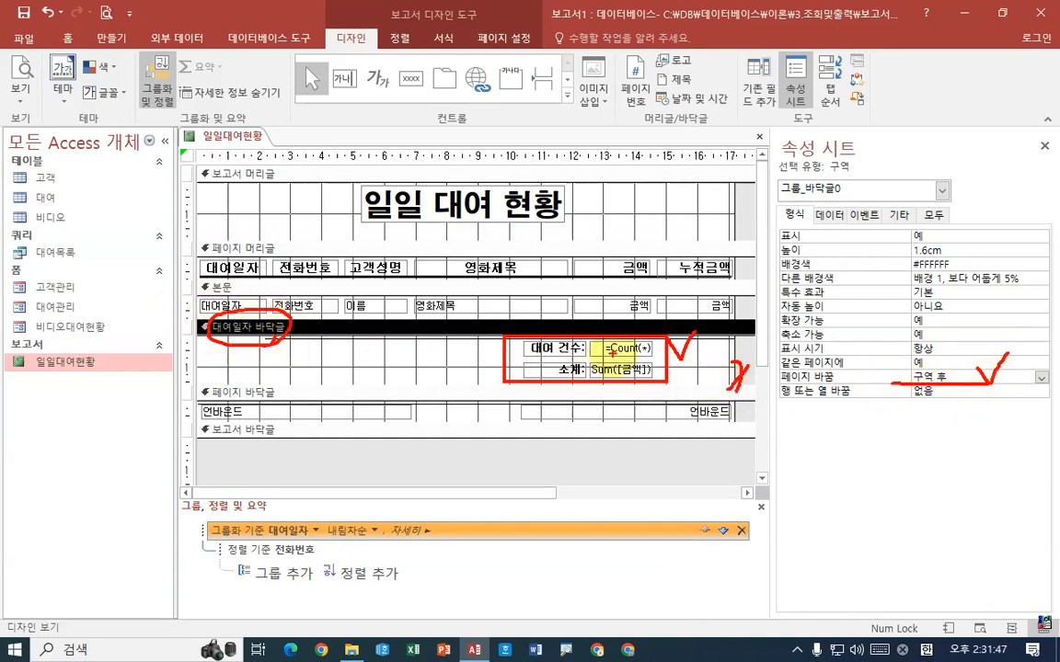
pyautogui.moveTo(463, 296); pyautogui.dragTo(495, 291)
pyautogui.moveTo(558, 340); pyautogui.dragTo(585, 328)
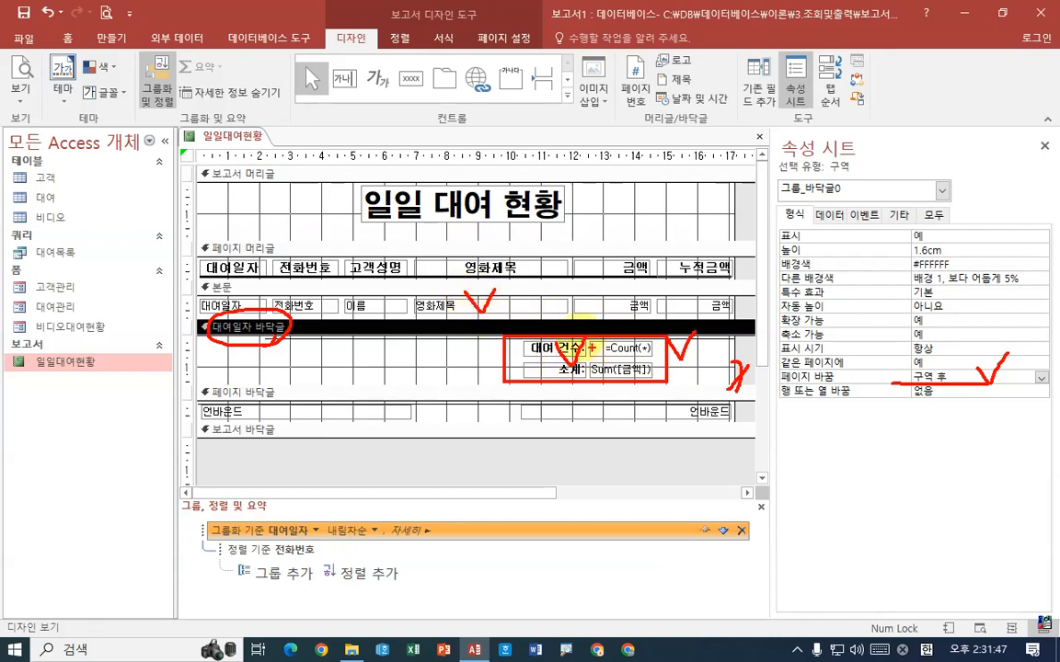
pyautogui.moveTo(454, 294); pyautogui.dragTo(495, 280)
pyautogui.moveTo(552, 344)
pyautogui.mouseDown()
pyautogui.moveTo(578, 366)
pyautogui.moveTo(597, 331)
pyautogui.mouseUp()
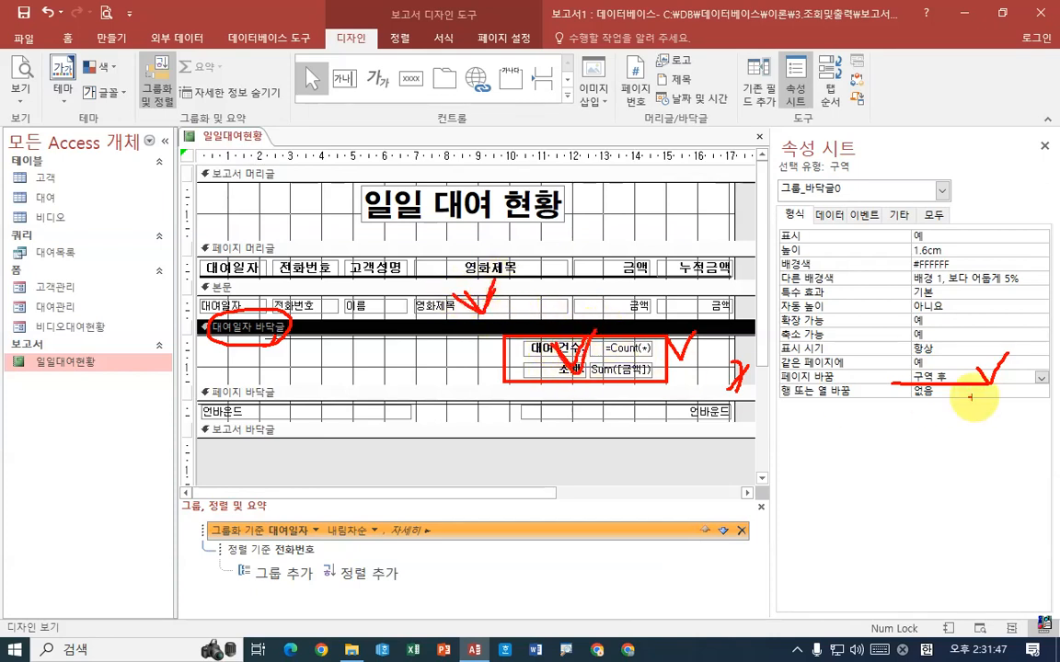
pyautogui.moveTo(888, 377); pyautogui.dragTo(975, 385)
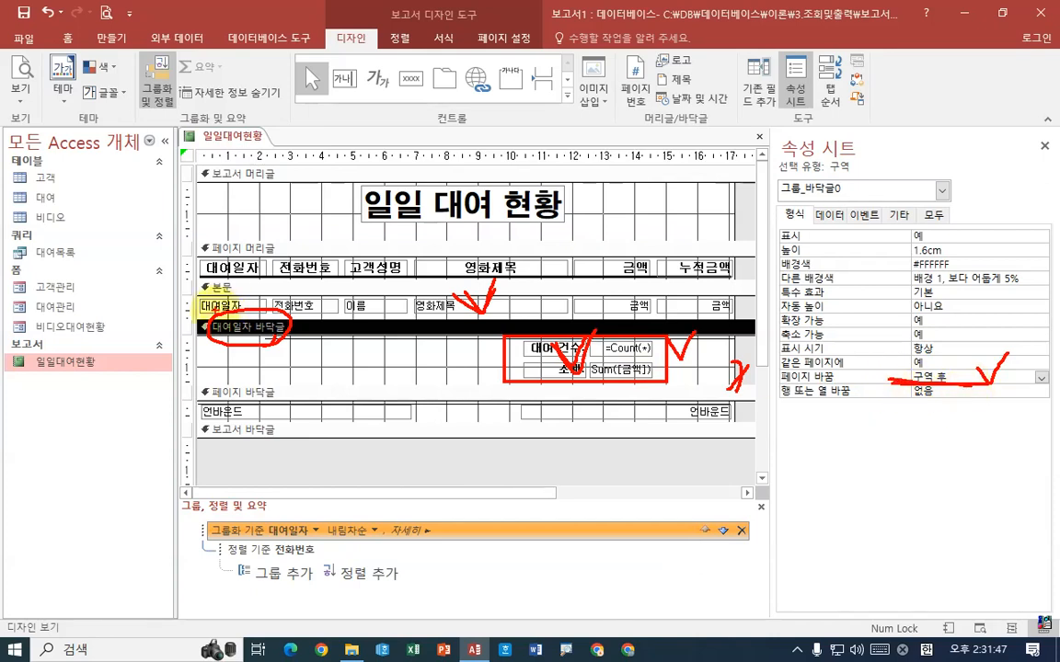
pyautogui.moveTo(496, 280)
pyautogui.mouseDown()
pyautogui.moveTo(483, 299)
pyautogui.moveTo(520, 317)
pyautogui.mouseUp()
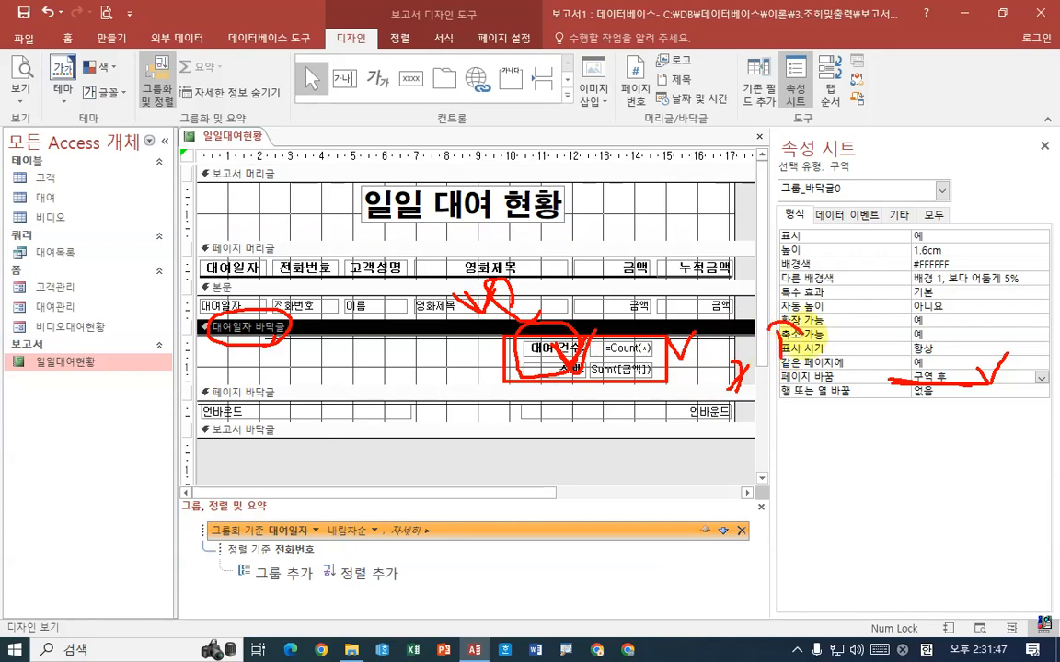
pyautogui.moveTo(771, 361); pyautogui.dragTo(803, 324)
pyautogui.press('Escape')
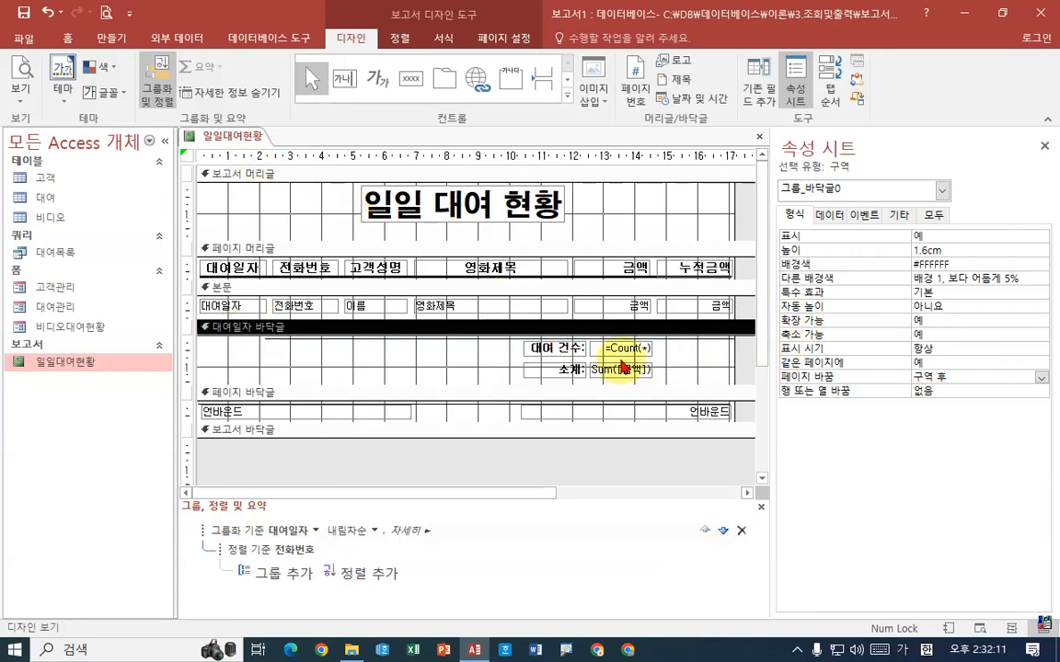
# Build the expression [Page]&" / "&[Pages] as the control source of the txt날짜 text box in the 페이지 바닥글 section
pyautogui.rightClick(246, 137)
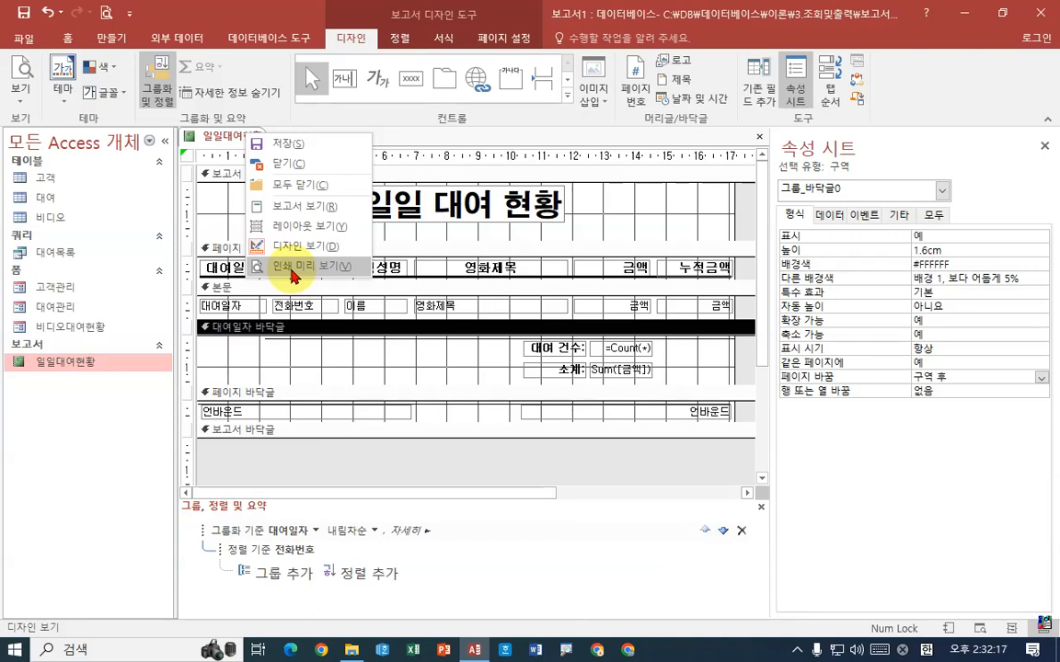
pyautogui.click(282, 416)
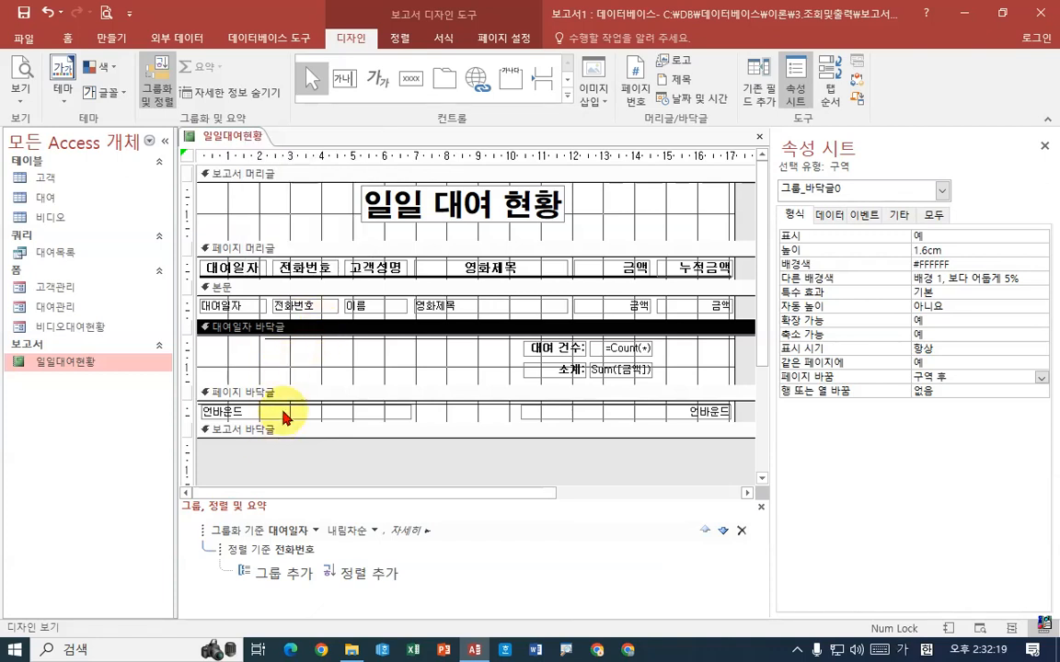
pyautogui.click(292, 411)
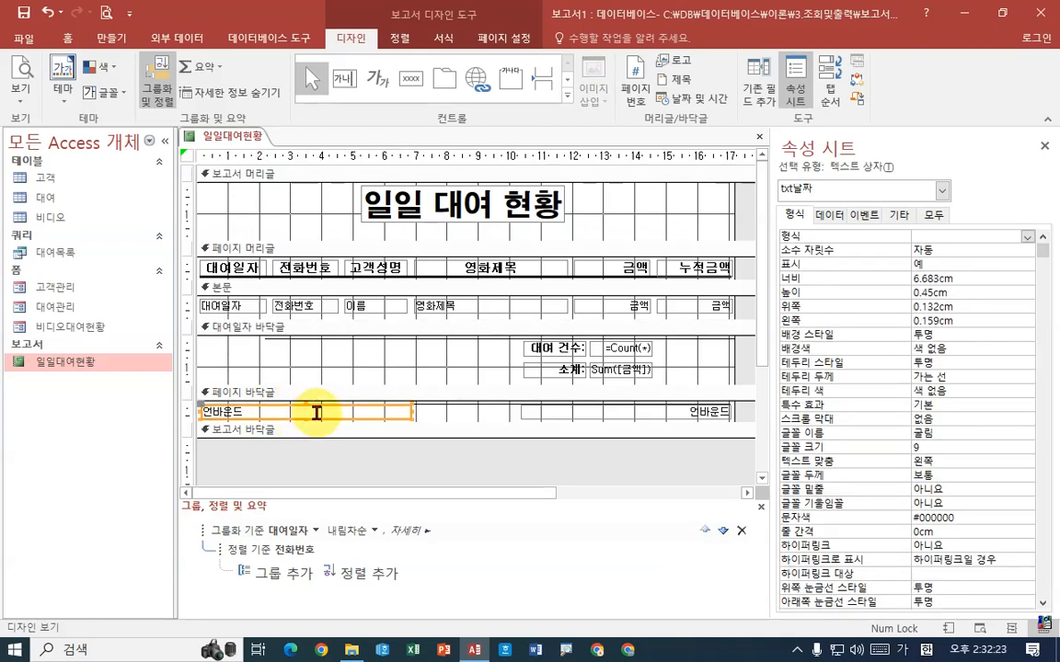
pyautogui.click(831, 215)
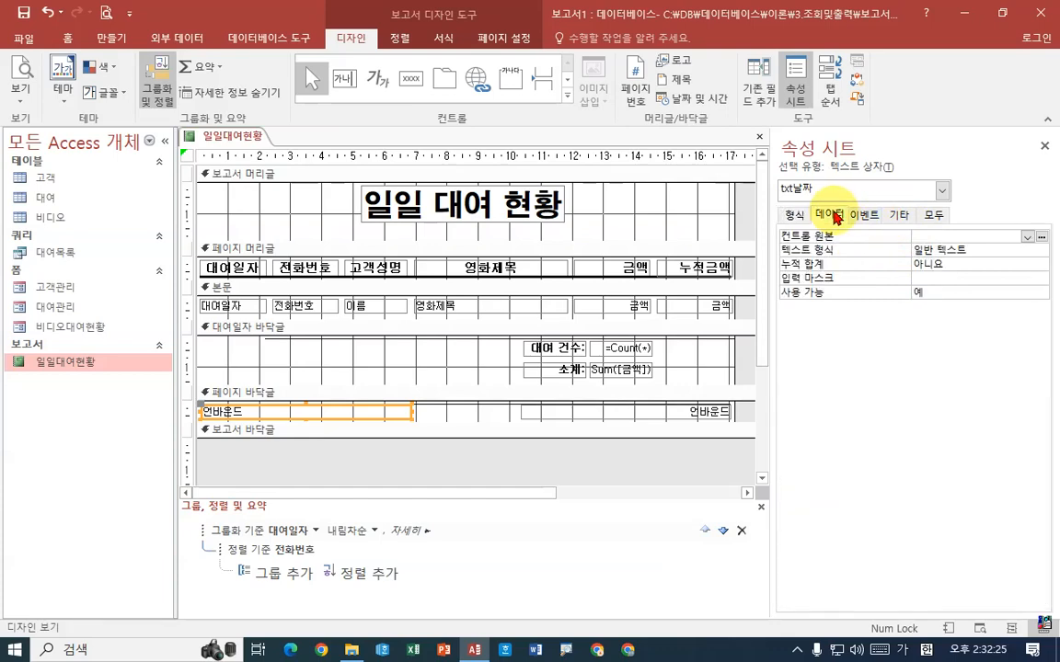
pyautogui.click(1043, 238)
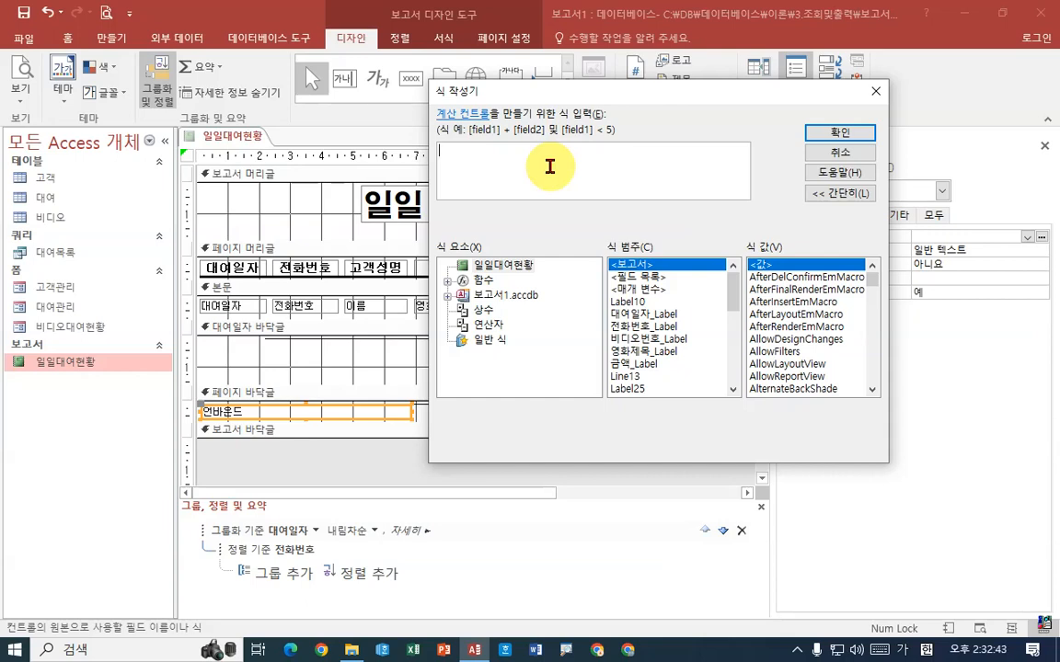
pyautogui.write('pa')
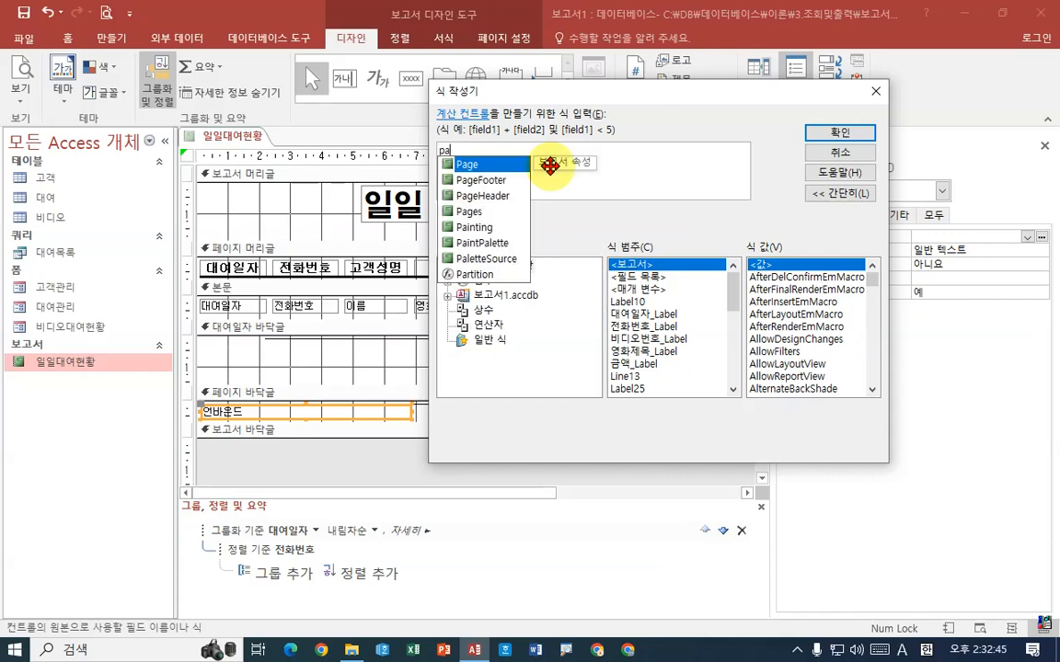
pyautogui.press('Tab')
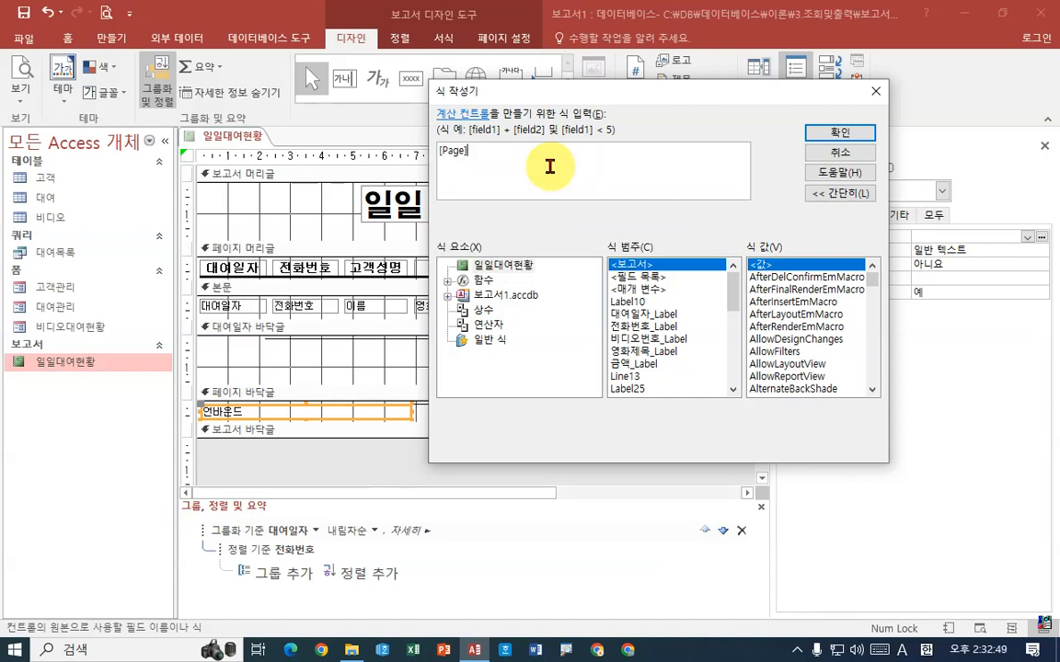
pyautogui.write('&" / "&')
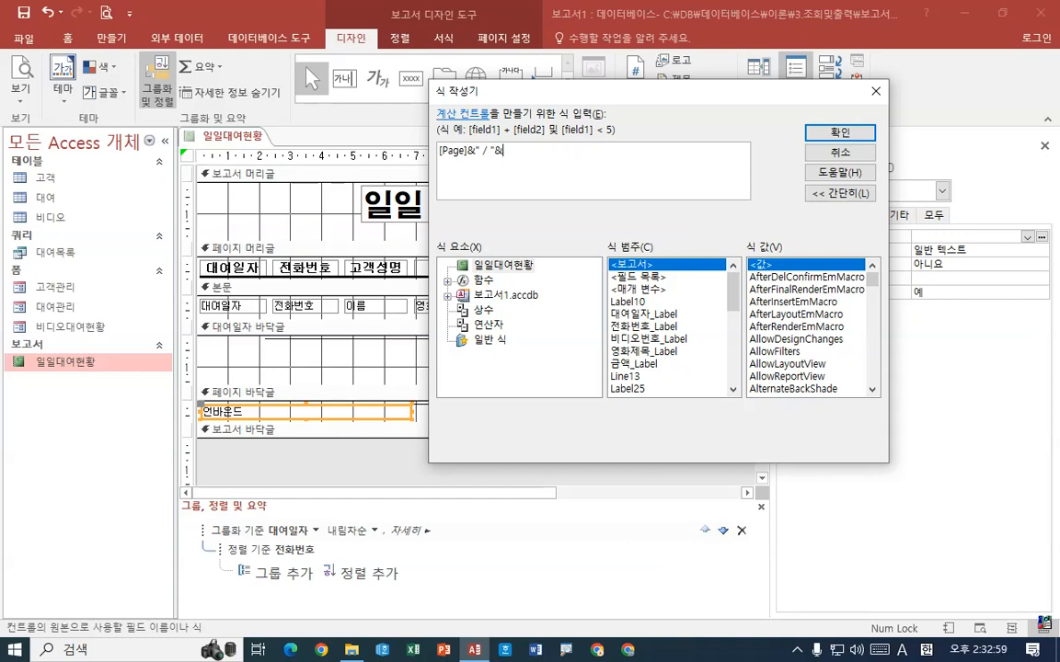
pyautogui.write('p')
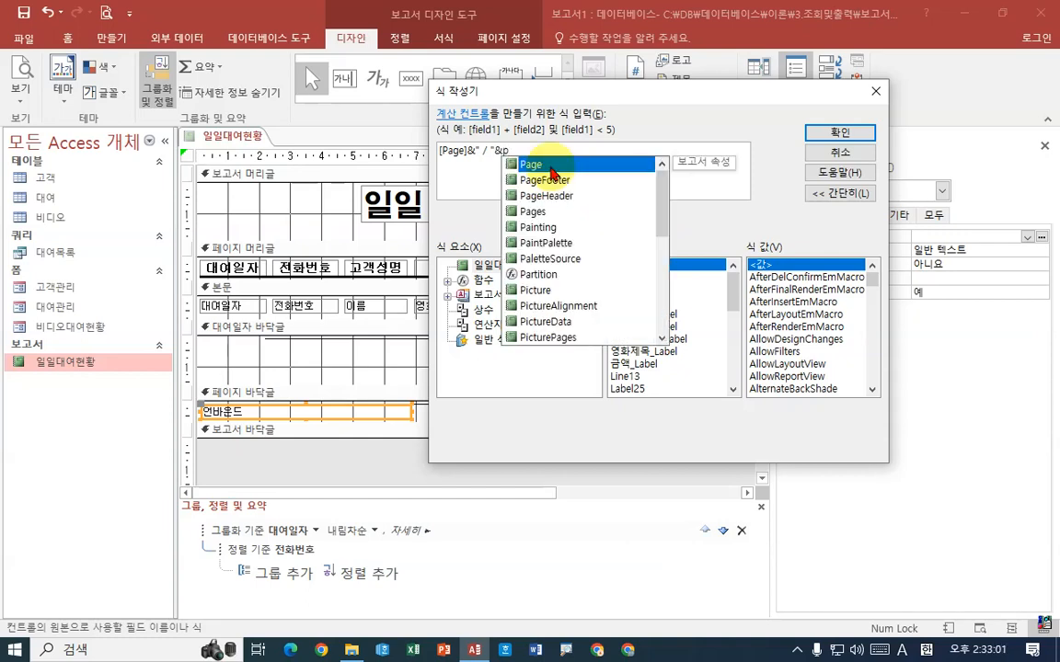
pyautogui.write('a')
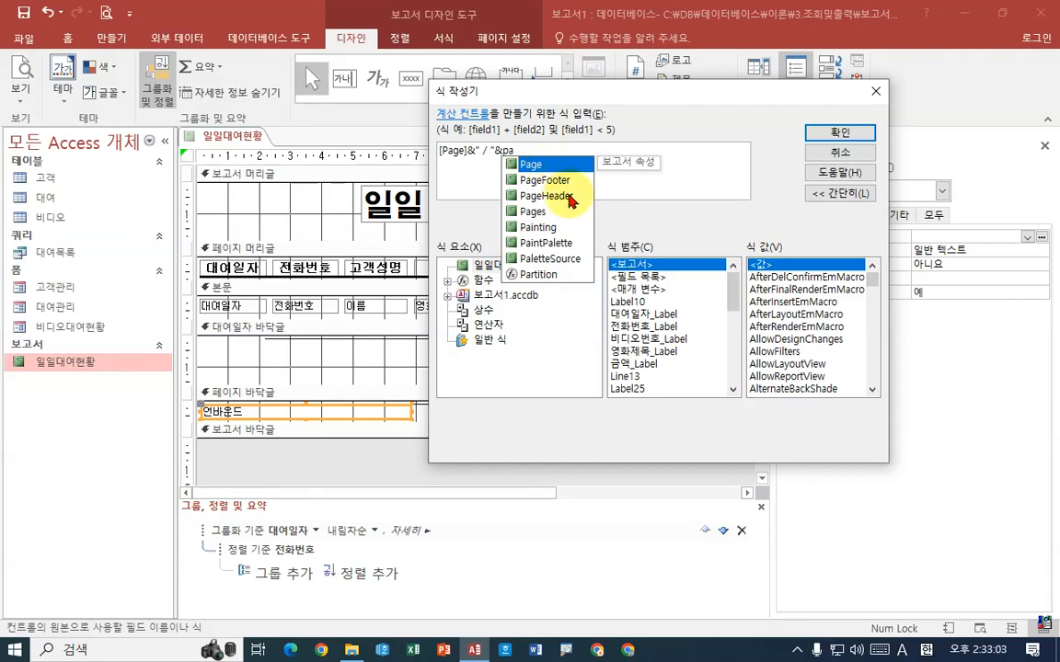
pyautogui.press('Down')
pyautogui.press('Down')
pyautogui.press('Down')
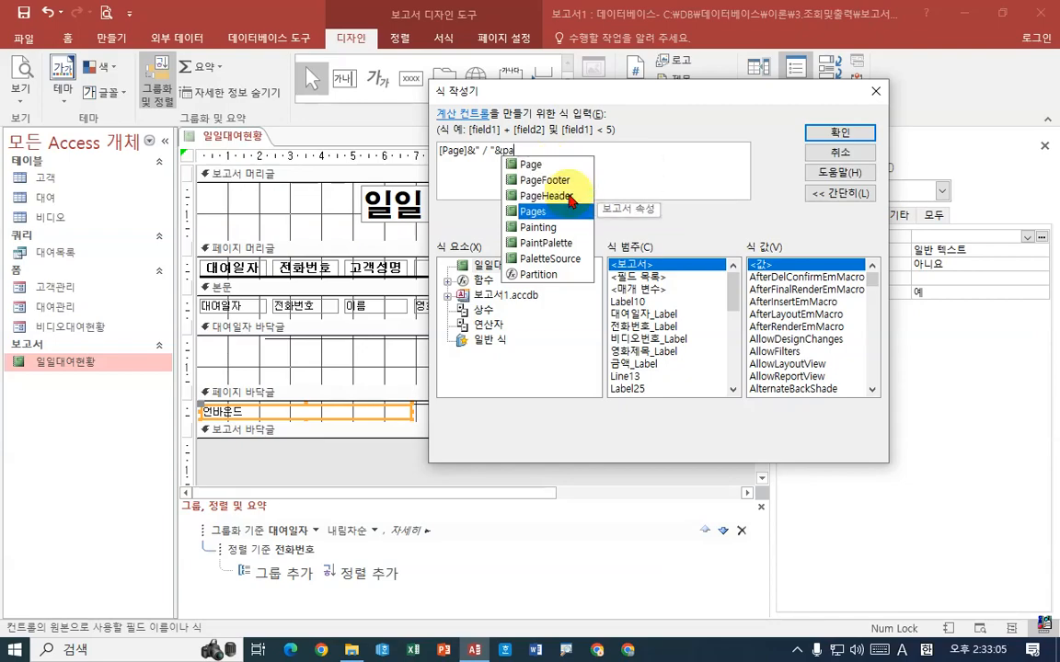
pyautogui.press('Return')
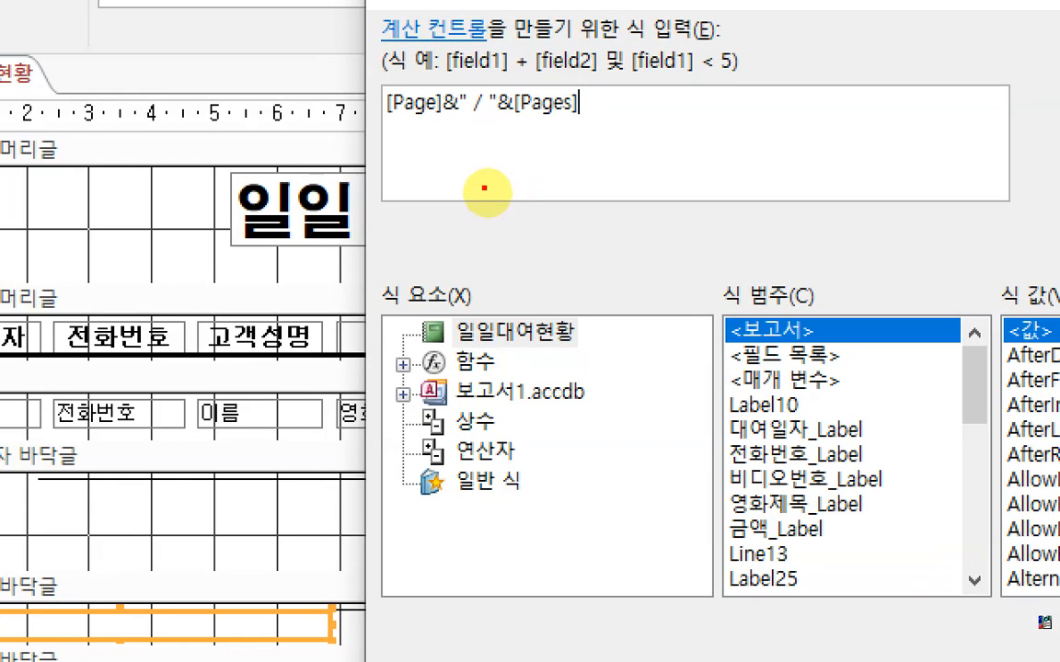
pyautogui.moveTo(412, 119); pyautogui.dragTo(415, 161)
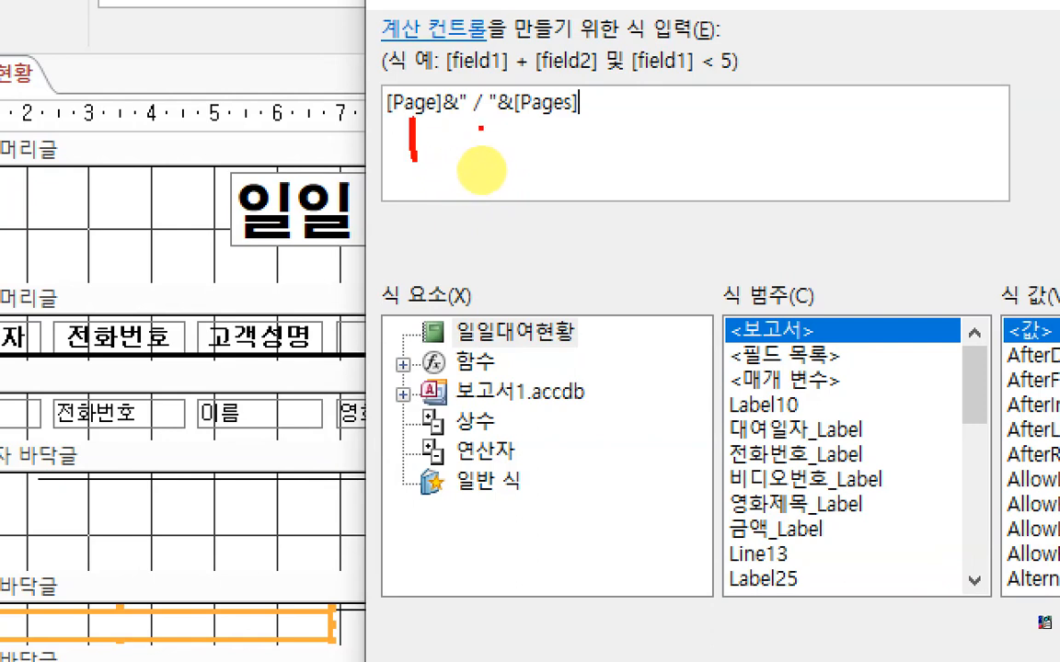
pyautogui.moveTo(481, 128); pyautogui.dragTo(468, 163)
pyautogui.moveTo(543, 130); pyautogui.dragTo(552, 171)
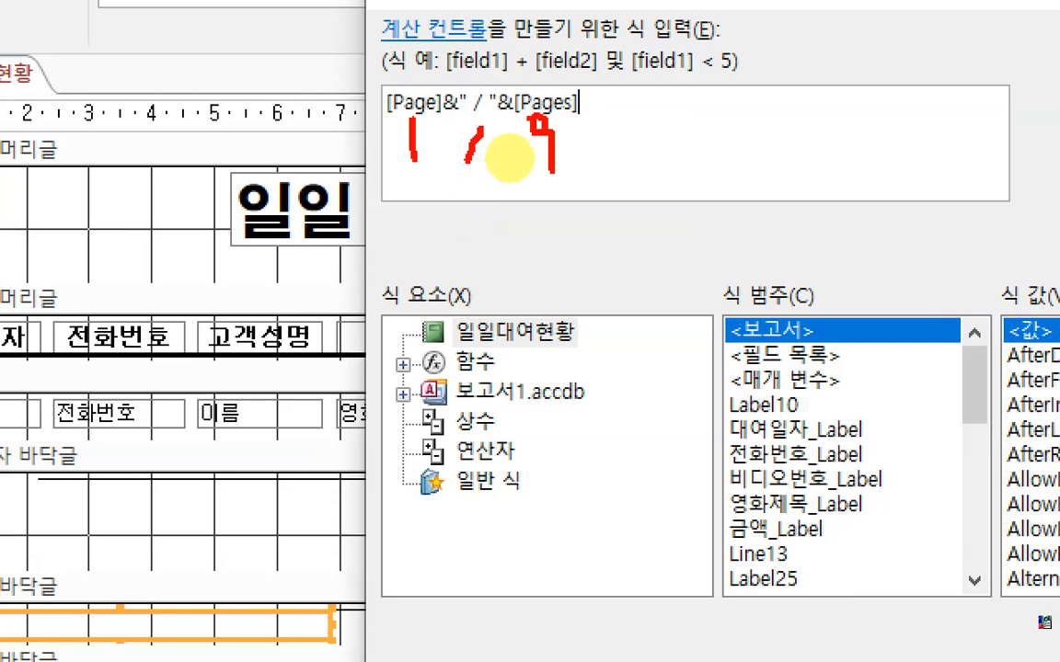
pyautogui.moveTo(531, 119)
pyautogui.mouseDown()
pyautogui.moveTo(525, 165)
pyautogui.moveTo(555, 168)
pyautogui.mouseUp()
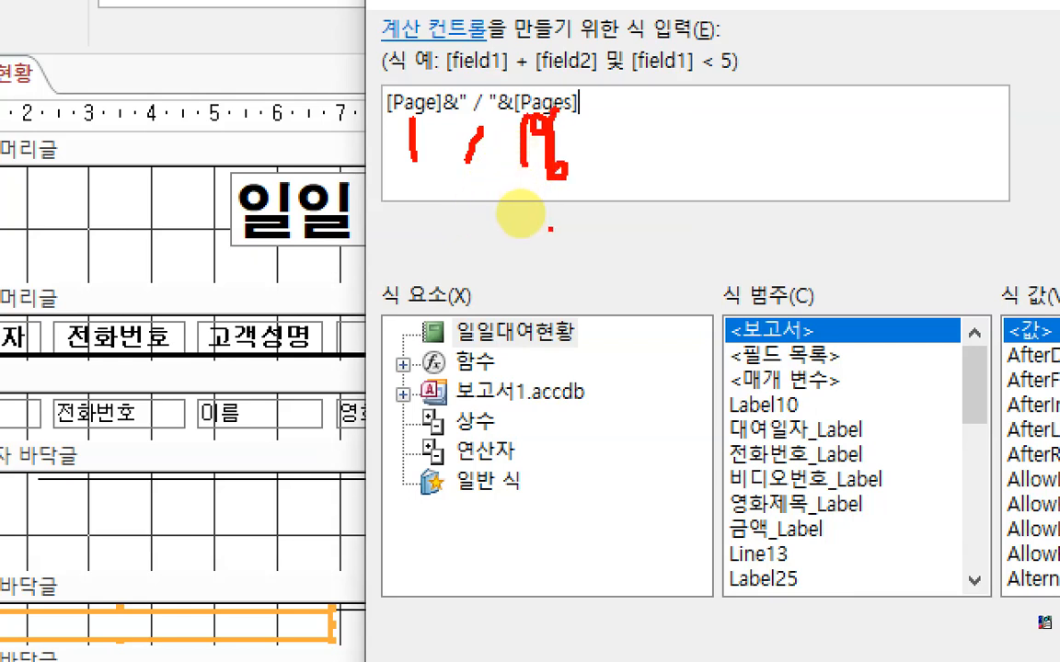
pyautogui.moveTo(480, 106); pyautogui.dragTo(464, 190)
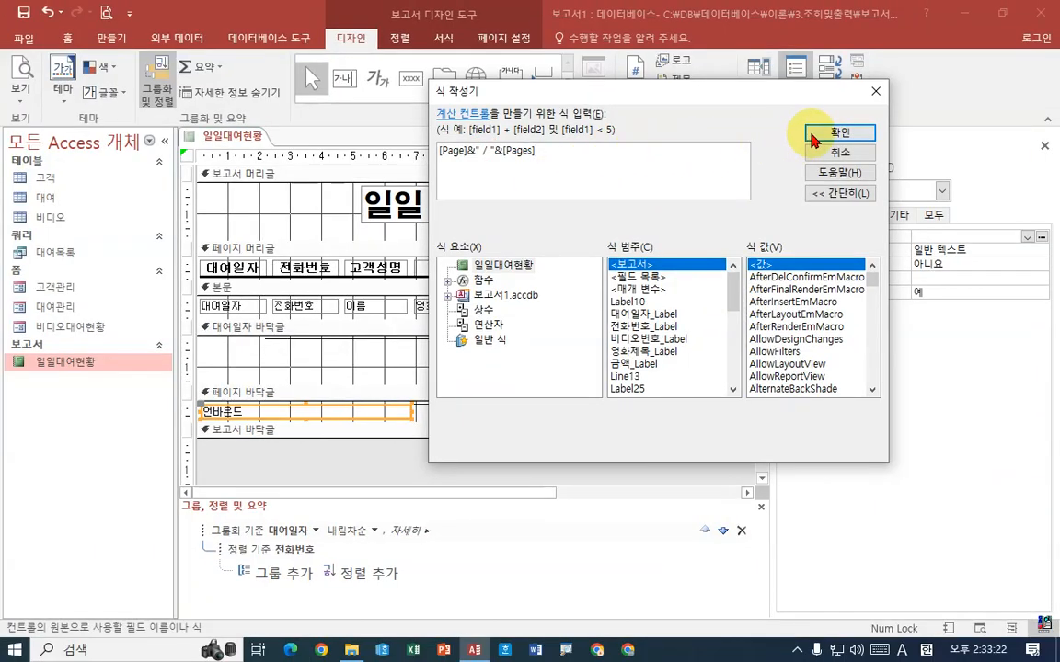
# Apply the page number expression and preview the report, checking the footer at the end of the first page
pyautogui.click(773, 130)
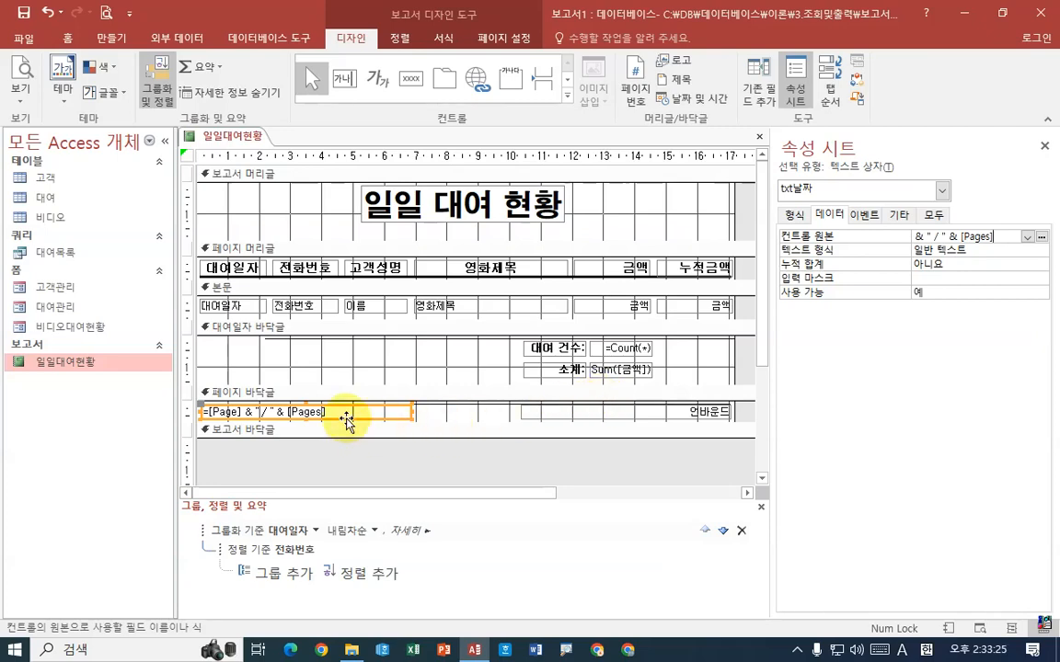
pyautogui.rightClick(245, 136)
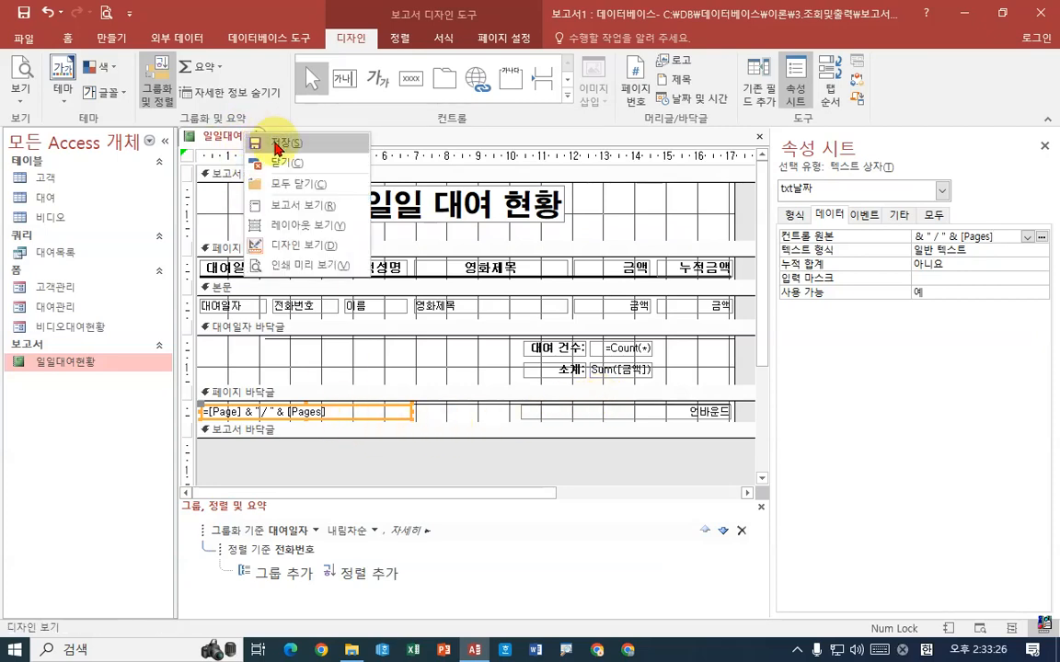
pyautogui.click(293, 264)
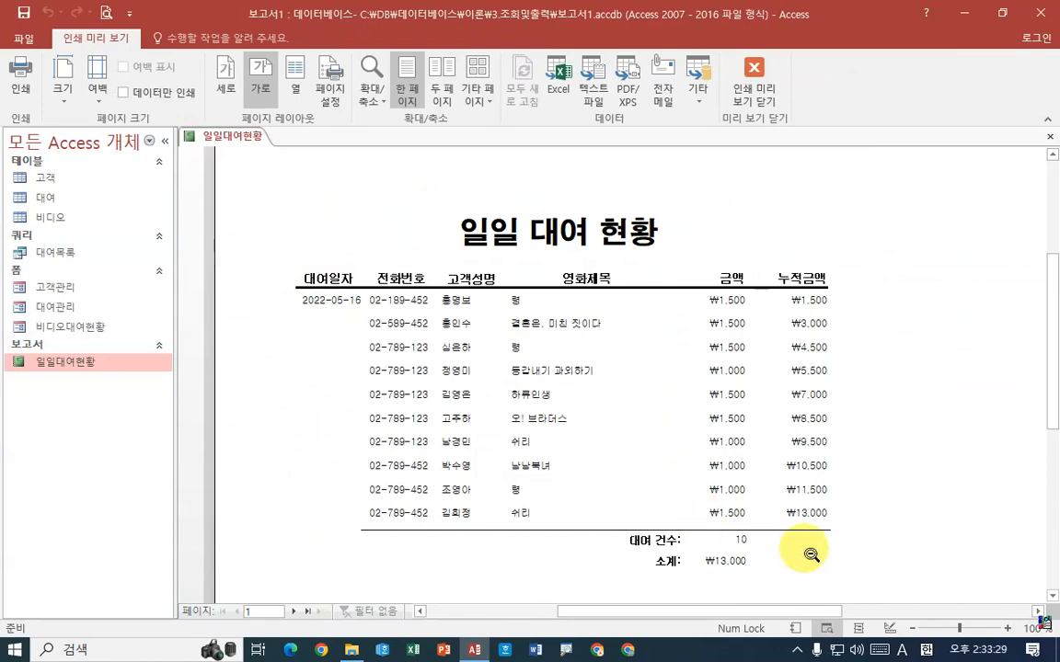
pyautogui.scroll(-5, 809, 571)
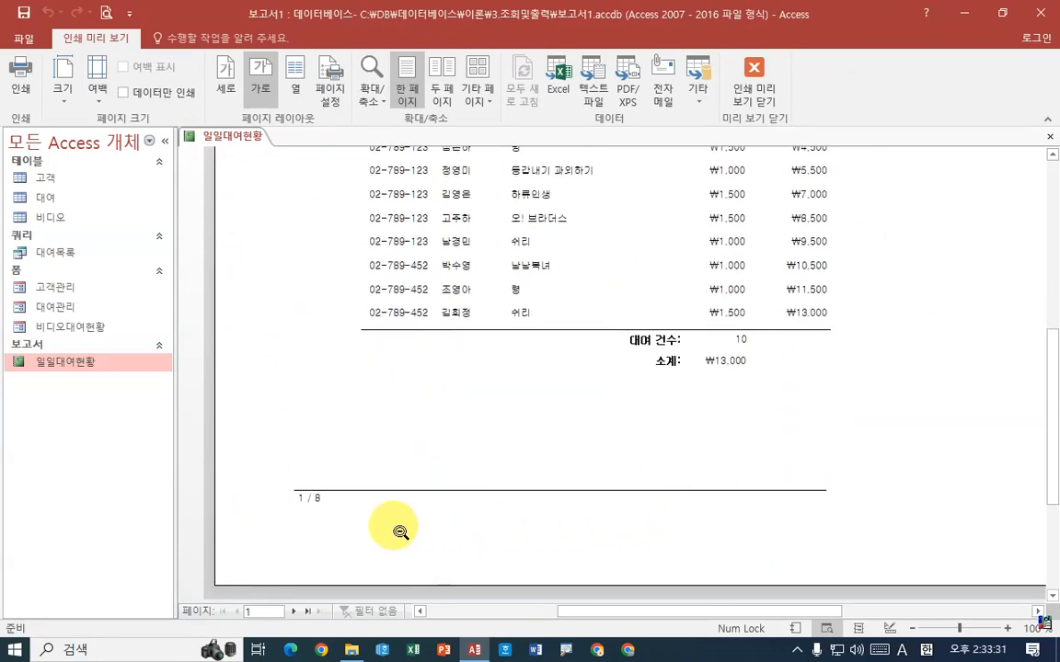
pyautogui.hotkey('ctrl', '1')
pyautogui.click(354, 526)
pyautogui.moveTo(364, 496)
pyautogui.mouseDown()
pyautogui.moveTo(147, 438)
pyautogui.moveTo(310, 511)
pyautogui.mouseUp()
pyautogui.moveTo(298, 293); pyautogui.dragTo(298, 351)
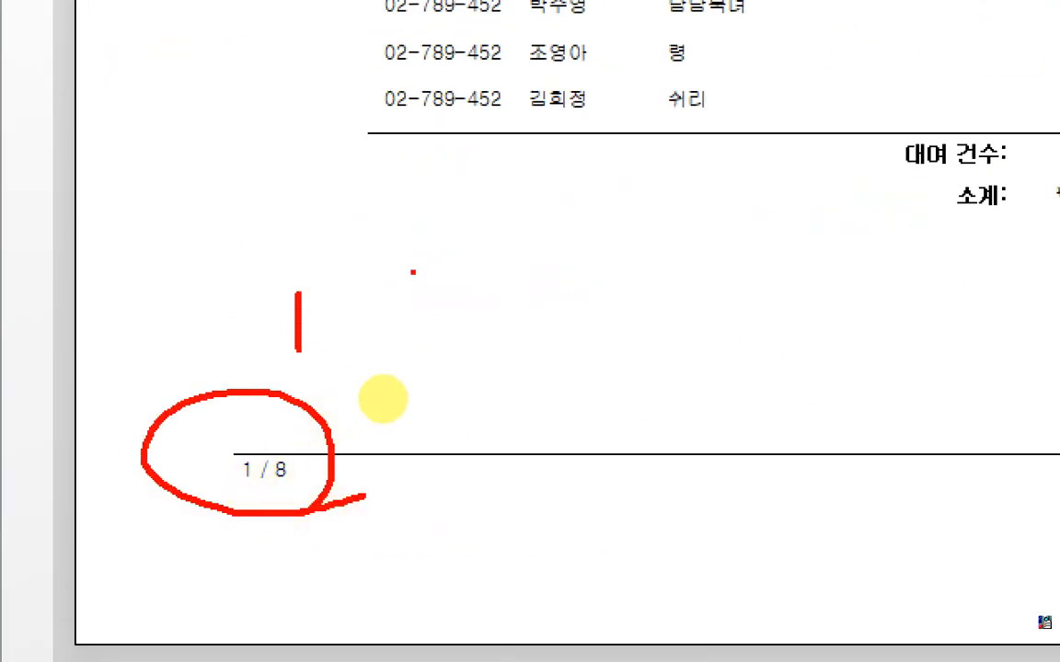
pyautogui.moveTo(414, 272); pyautogui.dragTo(366, 356)
pyautogui.moveTo(505, 341)
pyautogui.mouseDown()
pyautogui.moveTo(504, 319)
pyautogui.moveTo(460, 355)
pyautogui.moveTo(540, 332)
pyautogui.mouseUp()
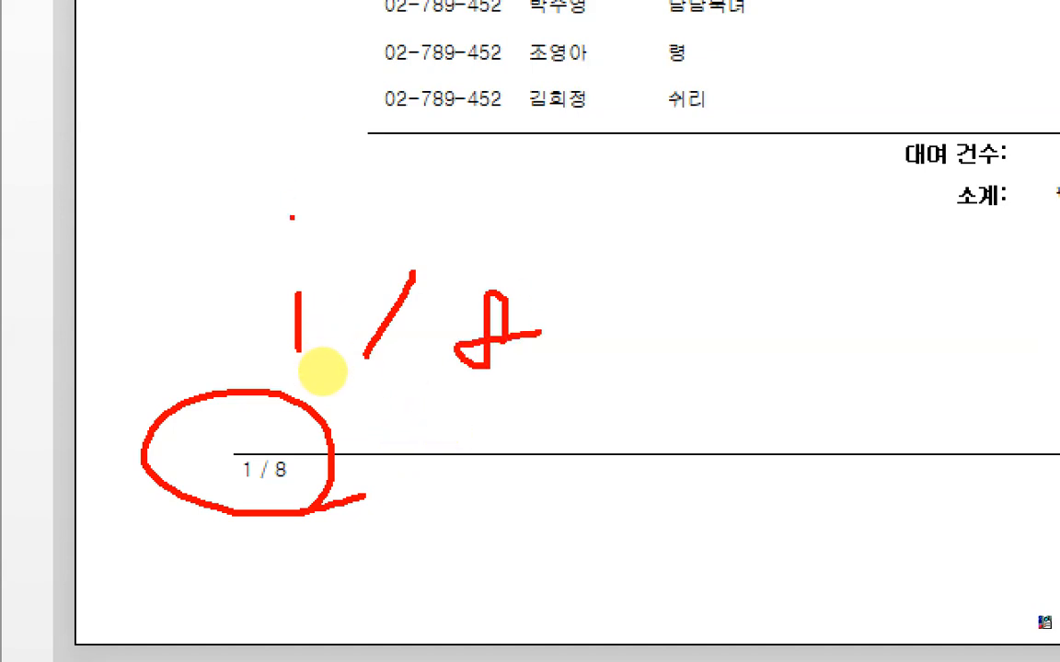
pyautogui.moveTo(215, 186)
pyautogui.mouseDown()
pyautogui.moveTo(211, 248)
pyautogui.moveTo(215, 211)
pyautogui.mouseUp()
pyautogui.moveTo(292, 191)
pyautogui.mouseDown()
pyautogui.moveTo(279, 209)
pyautogui.moveTo(298, 219)
pyautogui.mouseUp()
pyautogui.moveTo(318, 186)
pyautogui.mouseDown()
pyautogui.moveTo(311, 245)
pyautogui.moveTo(337, 221)
pyautogui.moveTo(359, 240)
pyautogui.mouseUp()
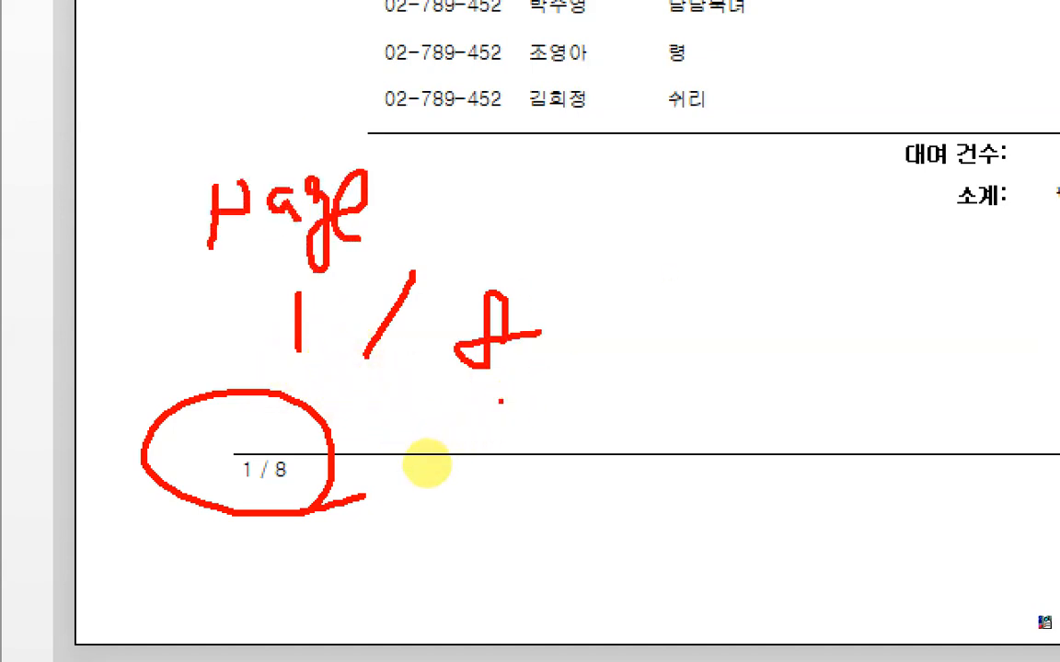
pyautogui.moveTo(674, 178); pyautogui.dragTo(661, 278)
pyautogui.moveTo(697, 175)
pyautogui.mouseDown()
pyautogui.moveTo(692, 208)
pyautogui.moveTo(665, 212)
pyautogui.mouseUp()
pyautogui.moveTo(768, 187)
pyautogui.mouseDown()
pyautogui.moveTo(750, 188)
pyautogui.moveTo(809, 241)
pyautogui.moveTo(943, 221)
pyautogui.moveTo(957, 196)
pyautogui.mouseUp()
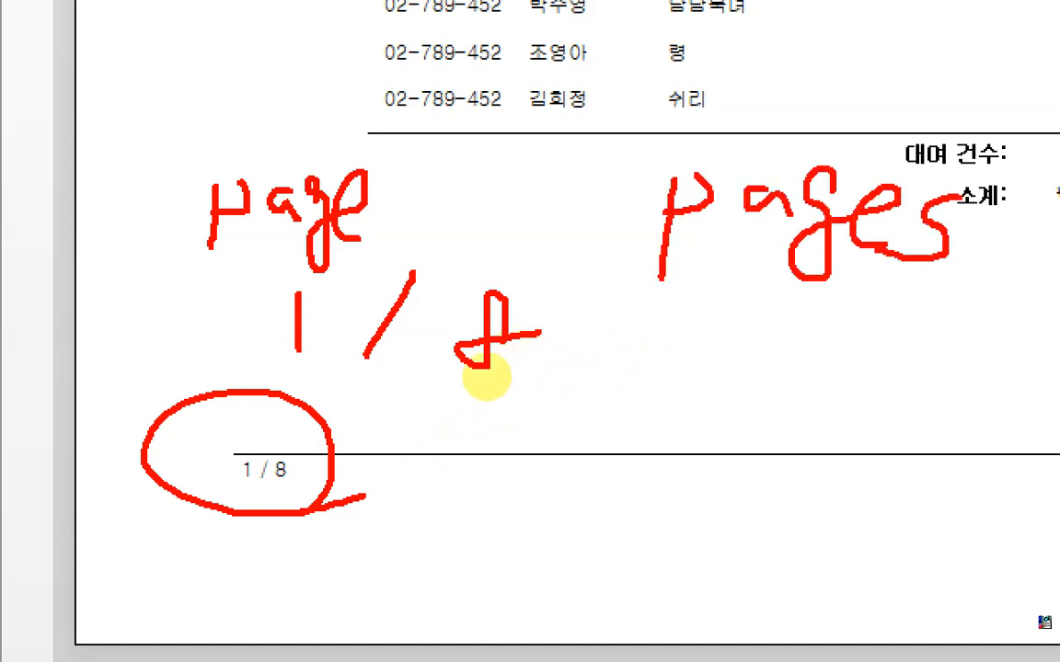
pyautogui.moveTo(523, 148); pyautogui.dragTo(485, 260)
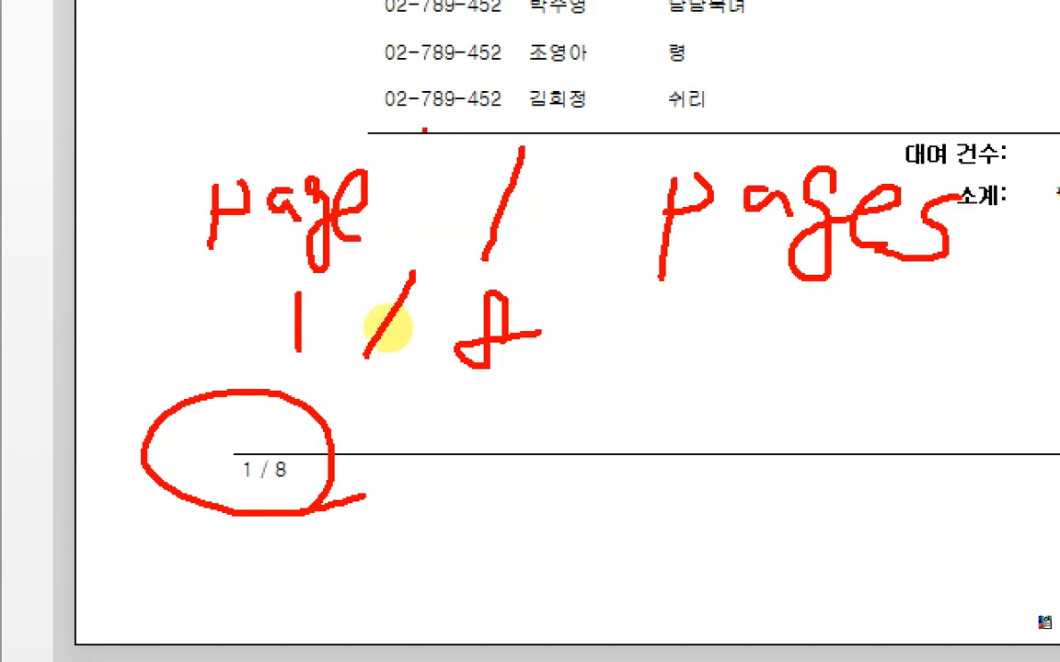
pyautogui.moveTo(420, 130)
pyautogui.mouseDown()
pyautogui.moveTo(421, 144)
pyautogui.moveTo(434, 144)
pyautogui.mouseUp()
pyautogui.moveTo(625, 121); pyautogui.dragTo(614, 189)
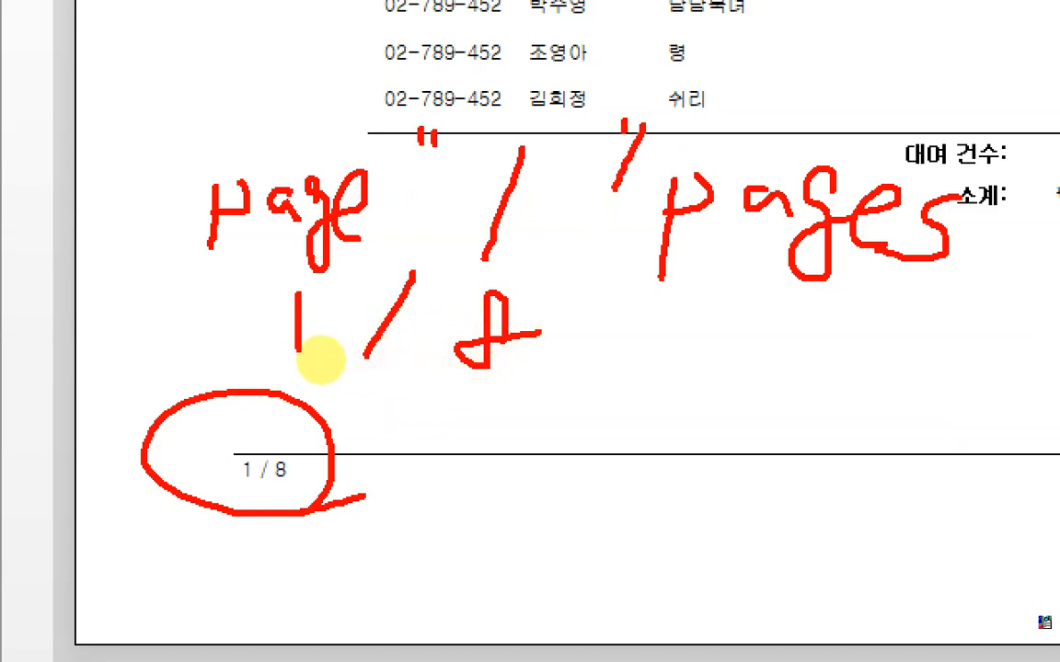
pyautogui.moveTo(402, 198)
pyautogui.mouseDown()
pyautogui.moveTo(360, 202)
pyautogui.moveTo(429, 155)
pyautogui.mouseUp()
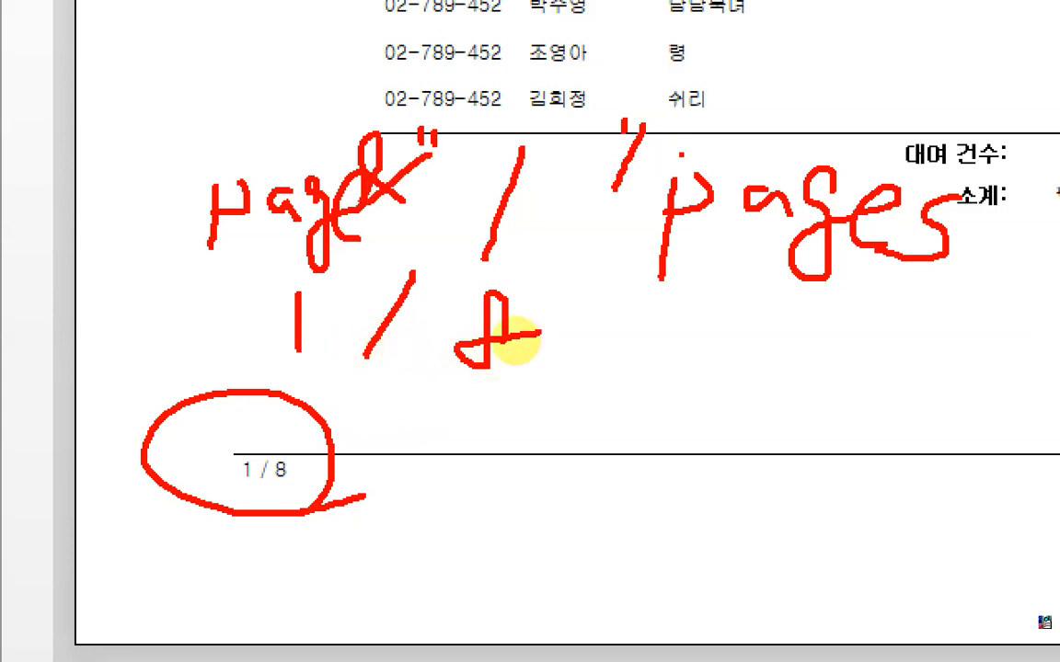
pyautogui.moveTo(672, 167)
pyautogui.mouseDown()
pyautogui.moveTo(655, 156)
pyautogui.moveTo(733, 109)
pyautogui.mouseUp()
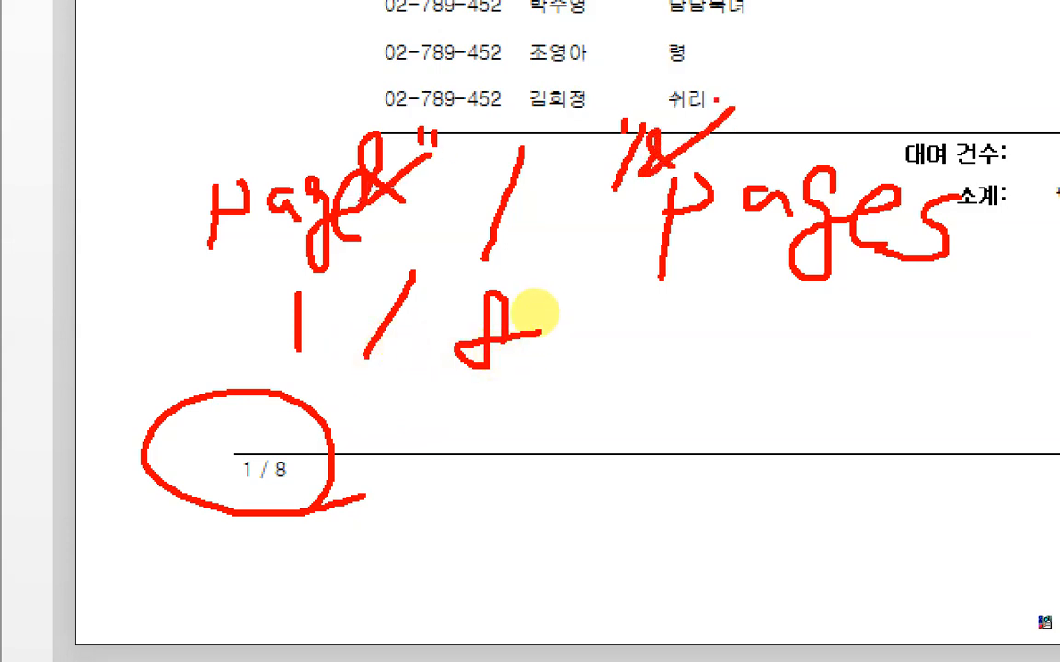
pyautogui.press('Escape')
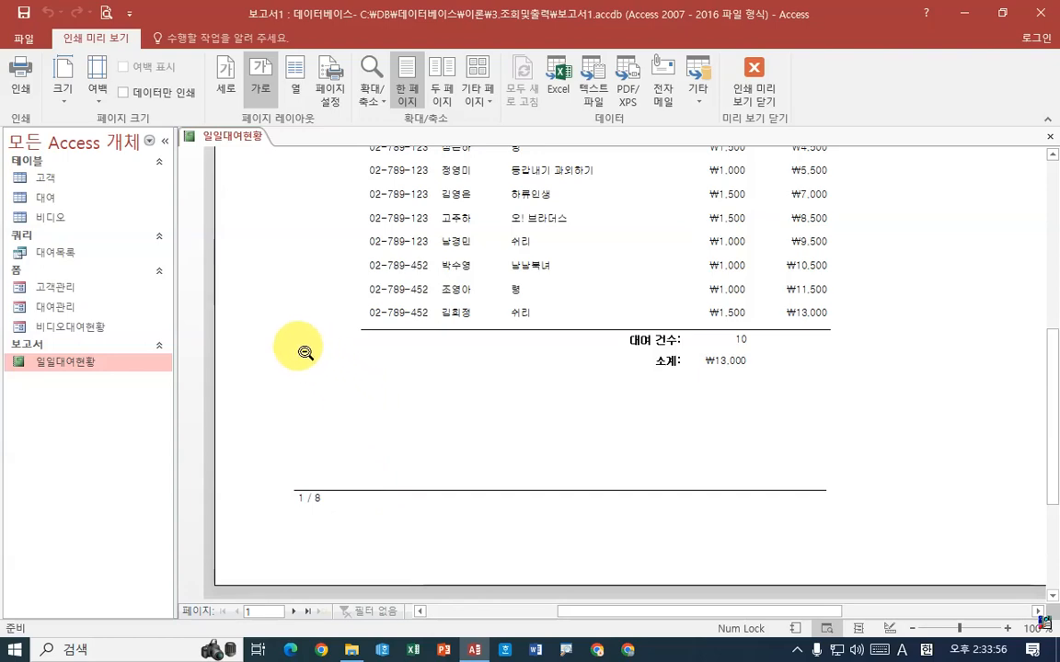
# Return to design view and compare the names and data properties of the txt날짜 and txt페이지 text boxes, ending with txt페이지 selected
pyautogui.rightClick(225, 136)
pyautogui.click(283, 251)
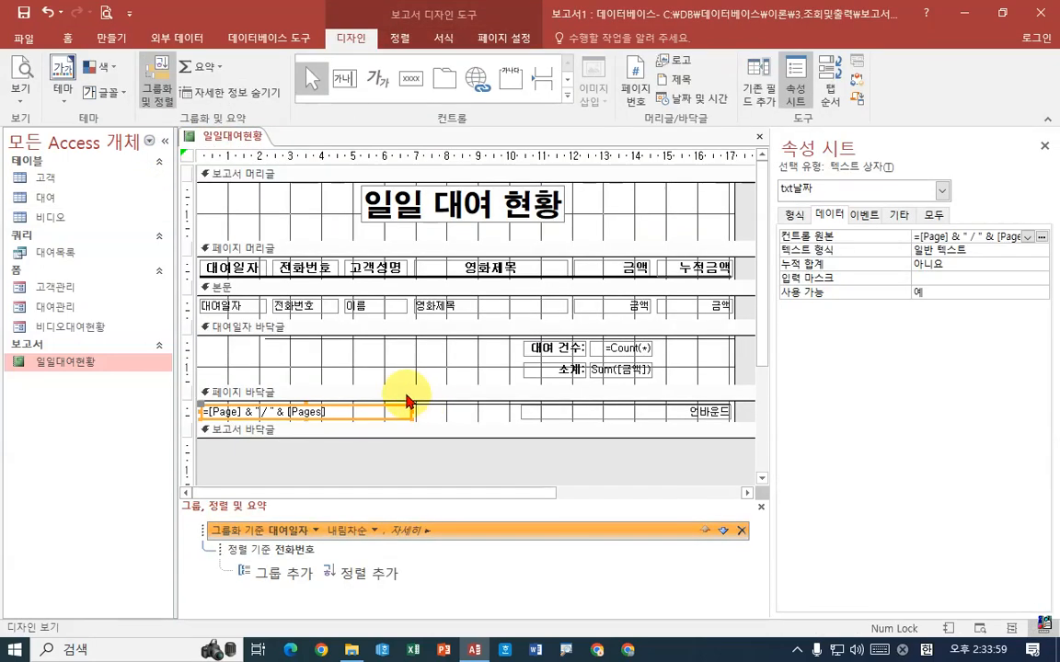
pyautogui.click(634, 408)
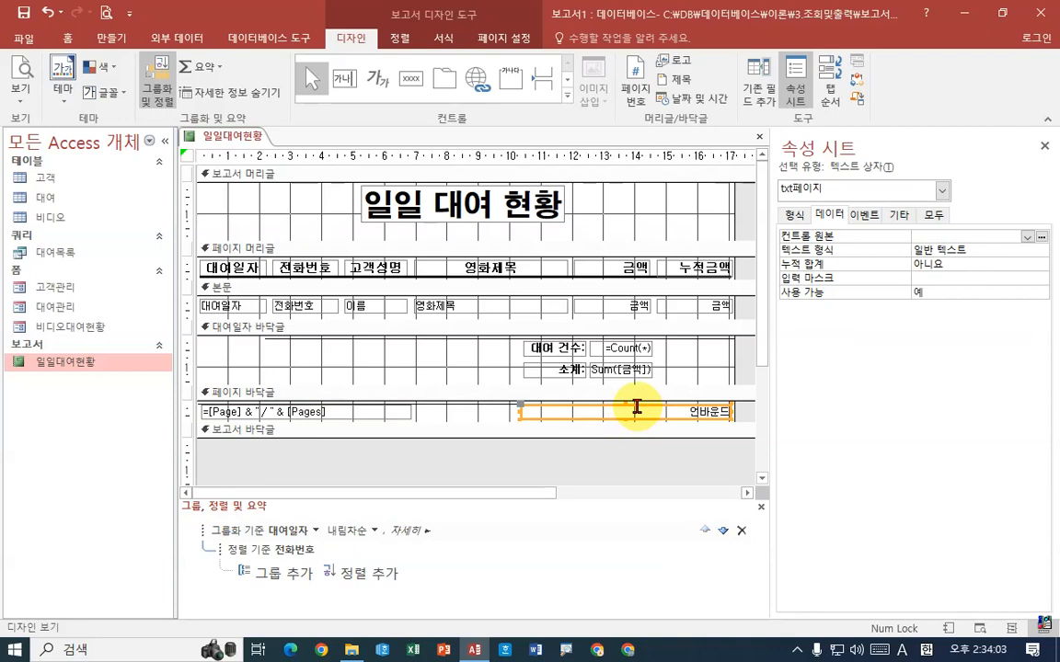
pyautogui.click(367, 410)
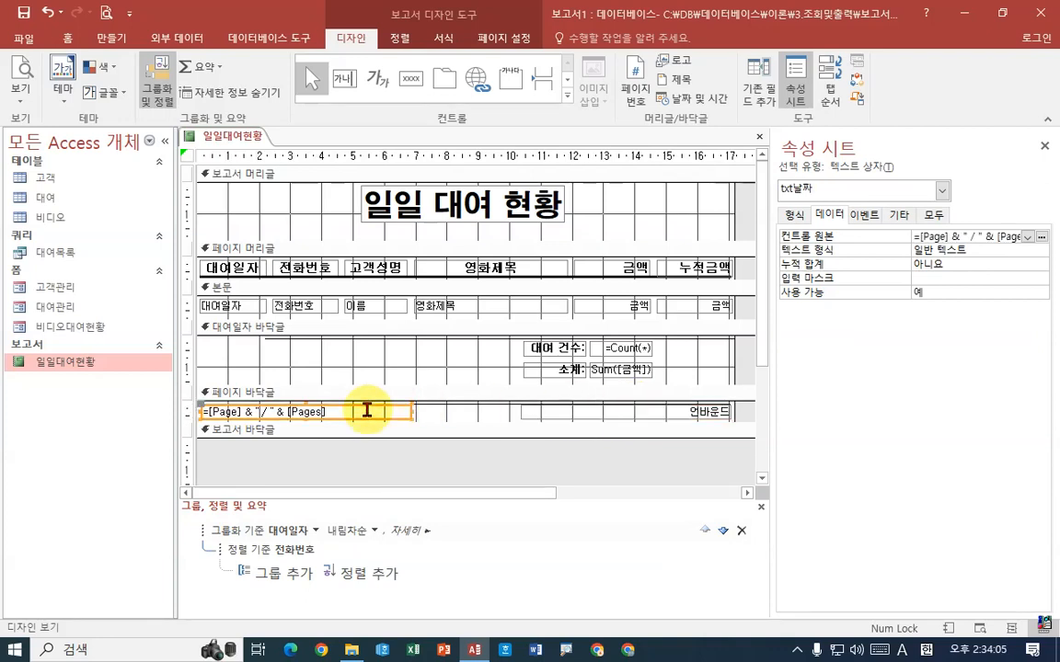
pyautogui.click(600, 413)
pyautogui.click(359, 413)
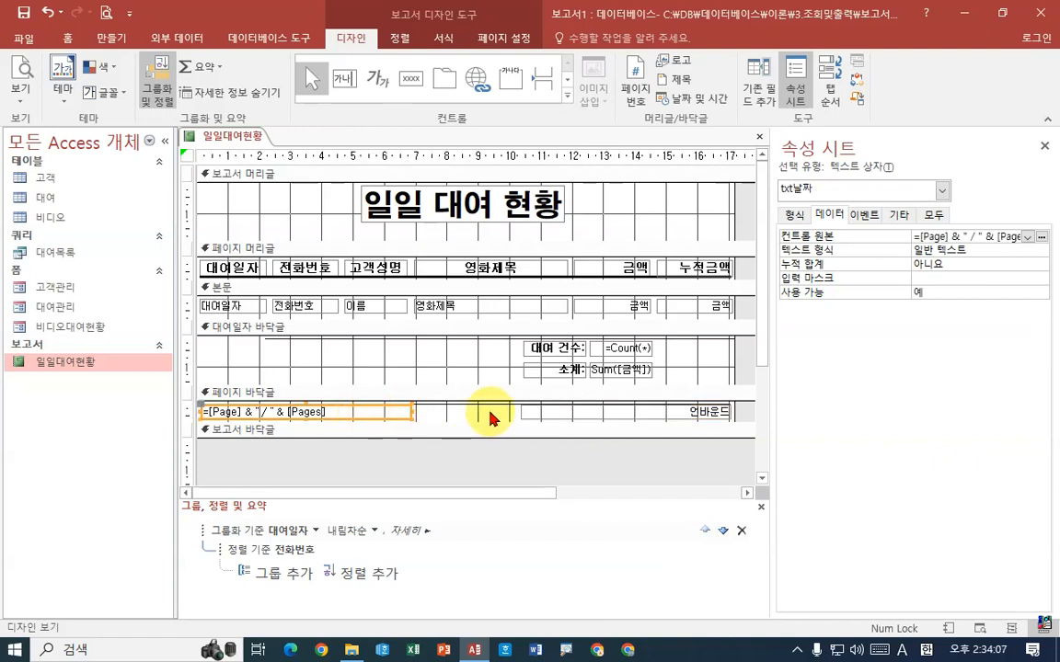
pyautogui.click(533, 411)
pyautogui.click(380, 411)
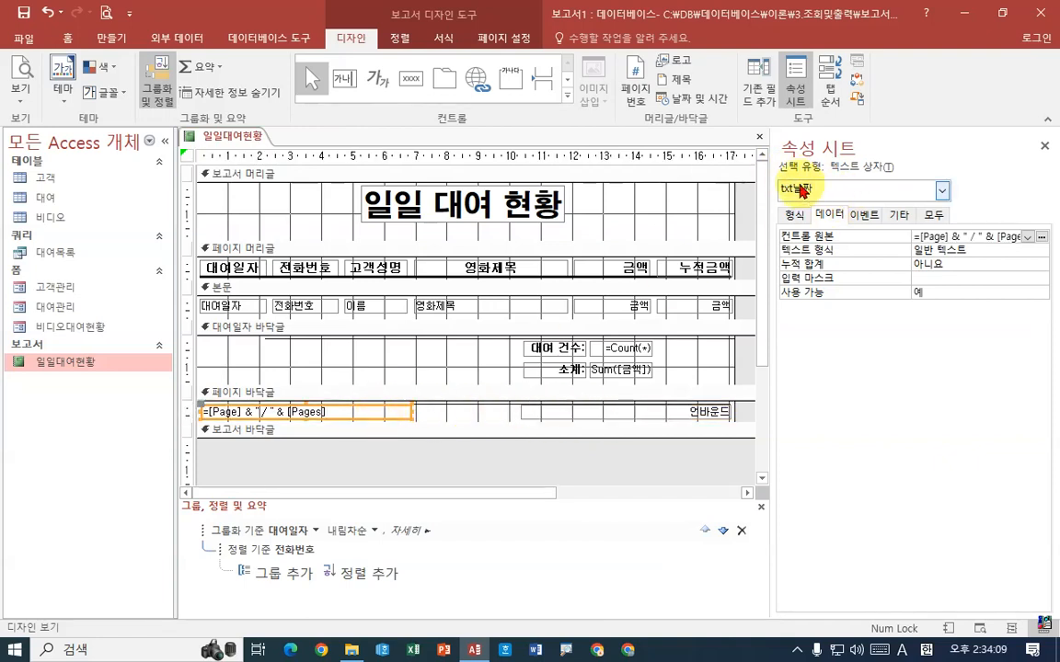
pyautogui.click(692, 404)
pyautogui.click(713, 413)
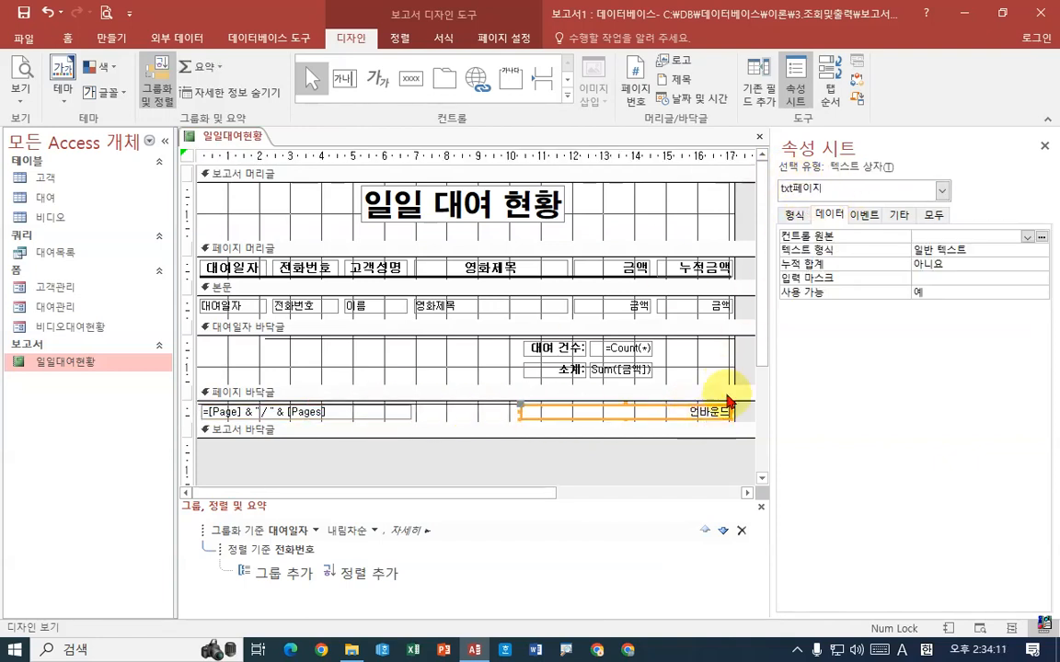
# Build the expression [Page]&" / "&[Pages] as the control source of the txt페이지 text box
pyautogui.click(1041, 238)
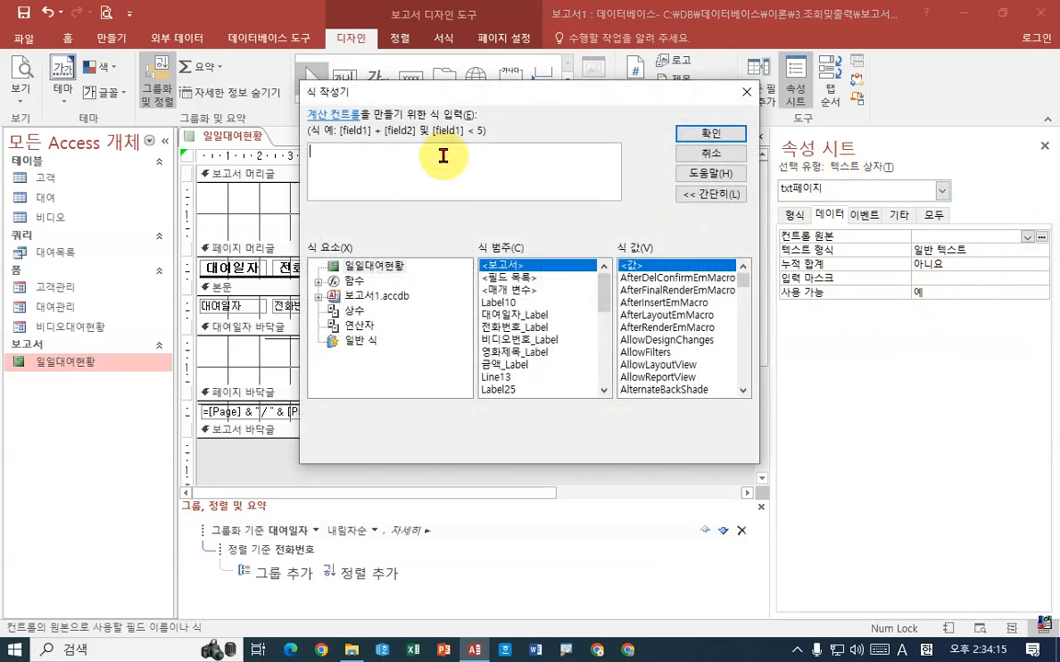
pyautogui.write('p')
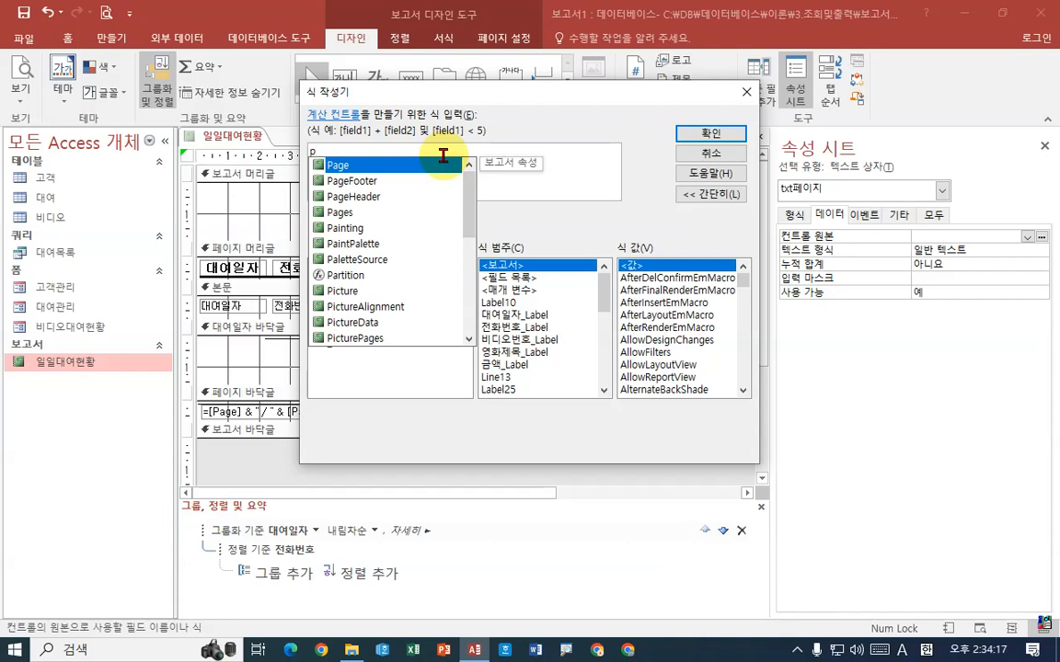
pyautogui.write('a')
pyautogui.press('Return')
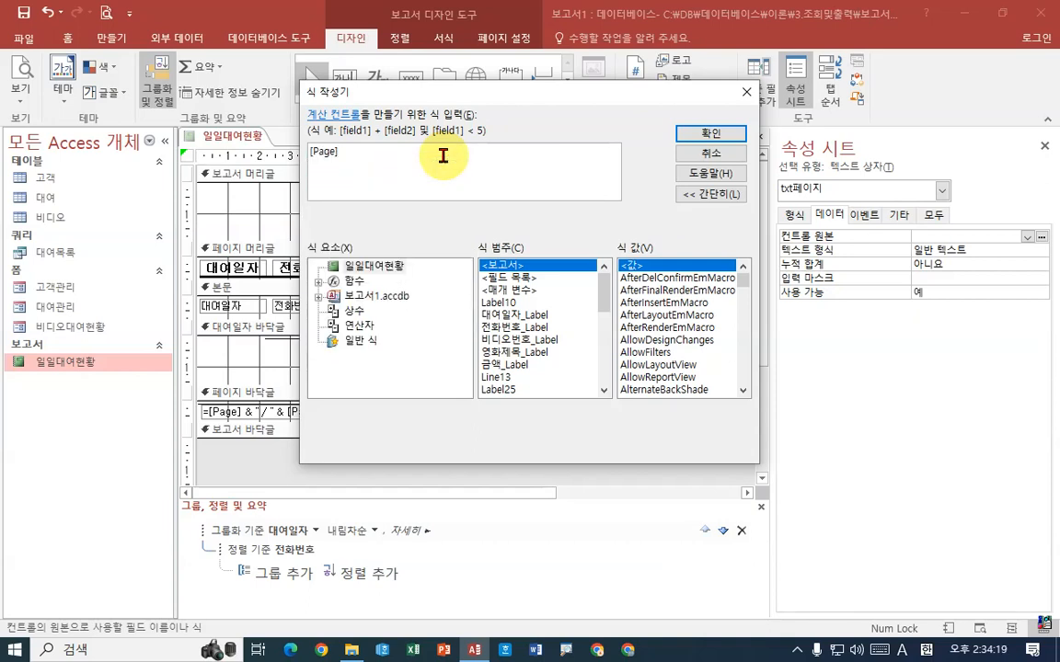
pyautogui.write('&" / "&')
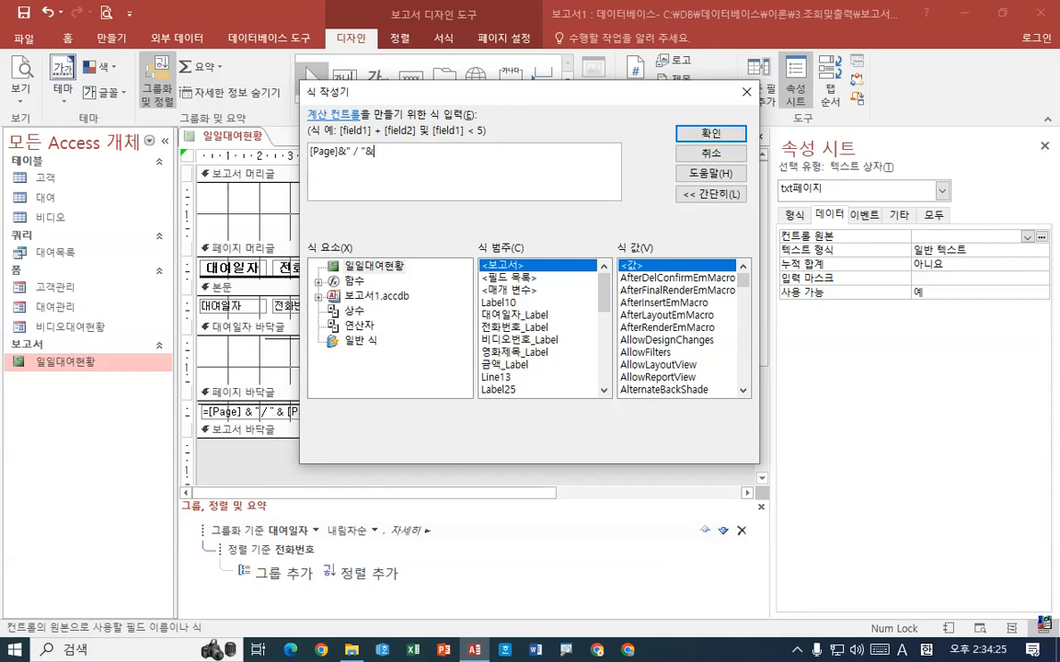
pyautogui.write('pa')
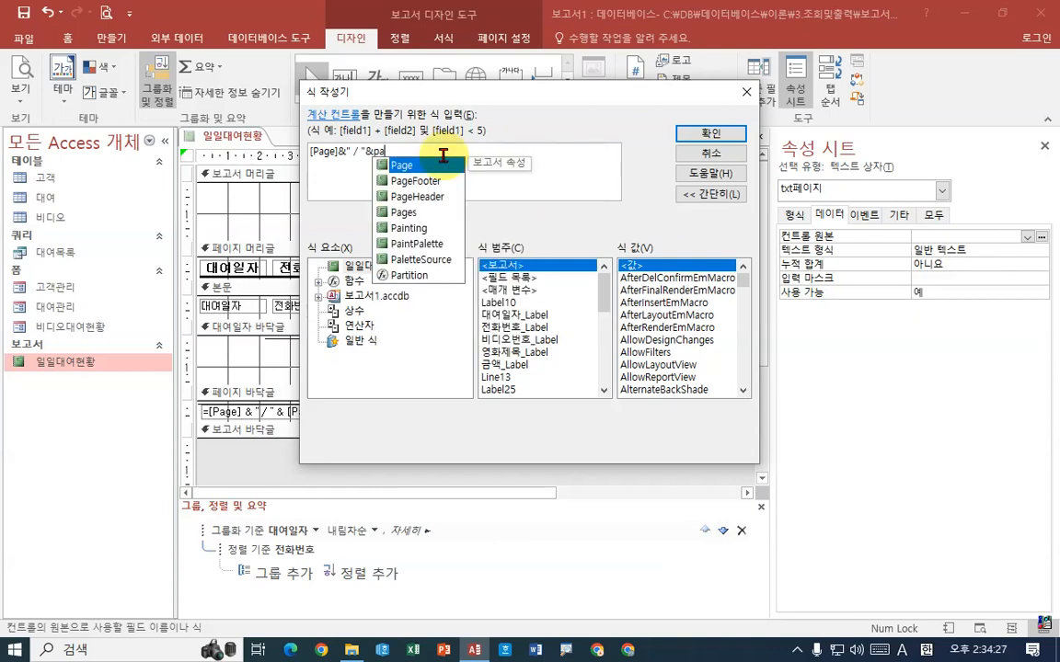
pyautogui.press('Down')
pyautogui.press('Down')
pyautogui.press('Down')
pyautogui.press('Return')
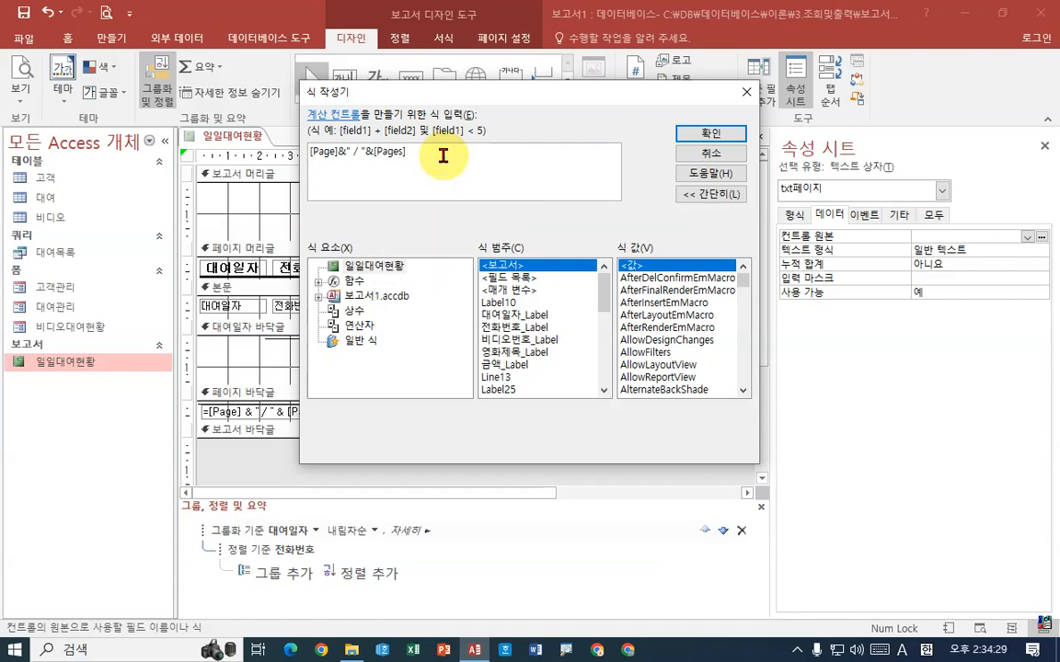
pyautogui.press('Return')
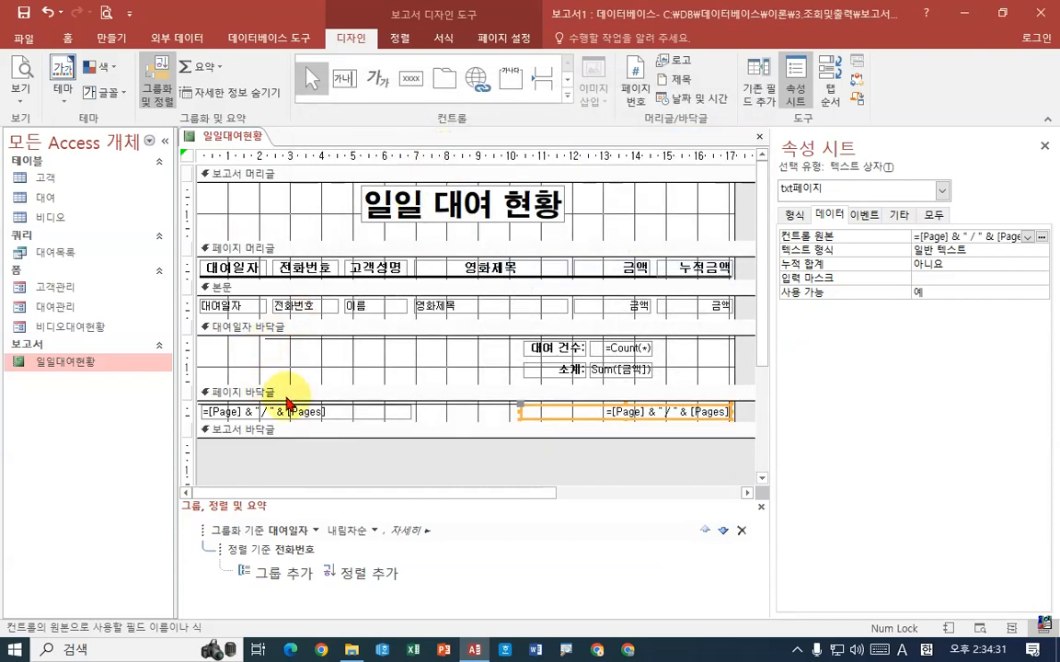
# Replace the control source of the txt날짜 text box in the 페이지 바닥글 section with =Date()
pyautogui.click(310, 413)
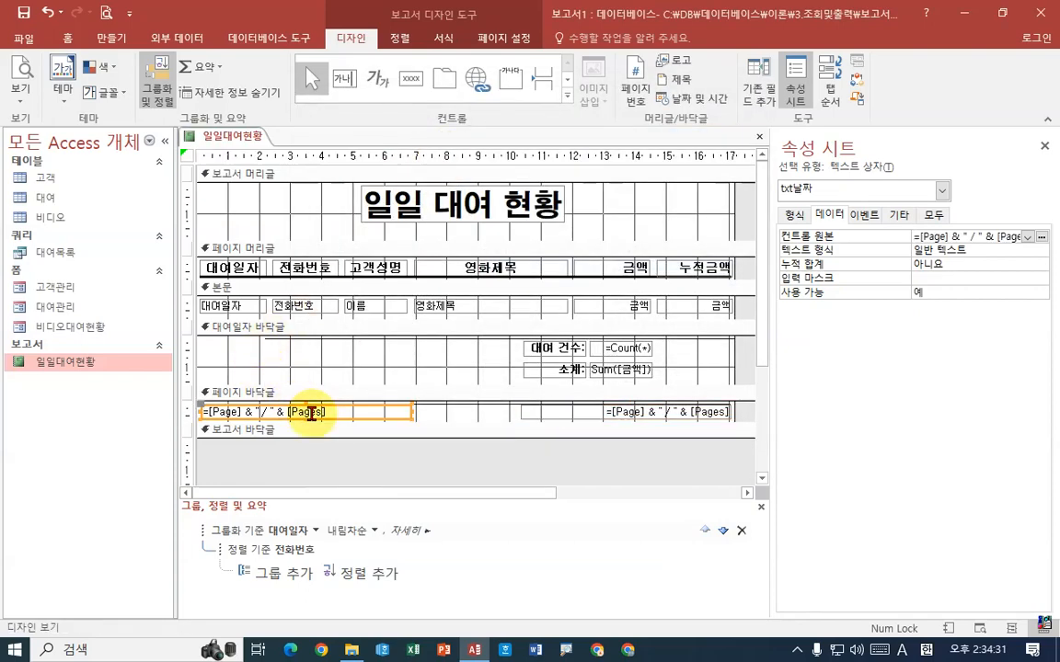
pyautogui.click(1042, 237)
pyautogui.moveTo(500, 155); pyautogui.dragTo(189, 158)
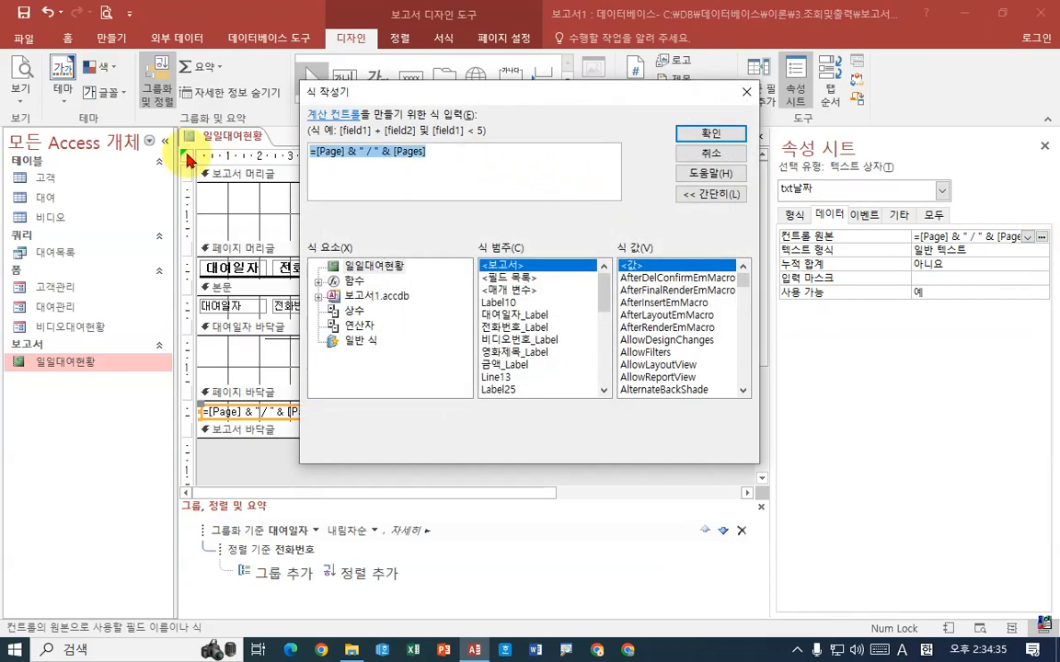
pyautogui.press('Delete')
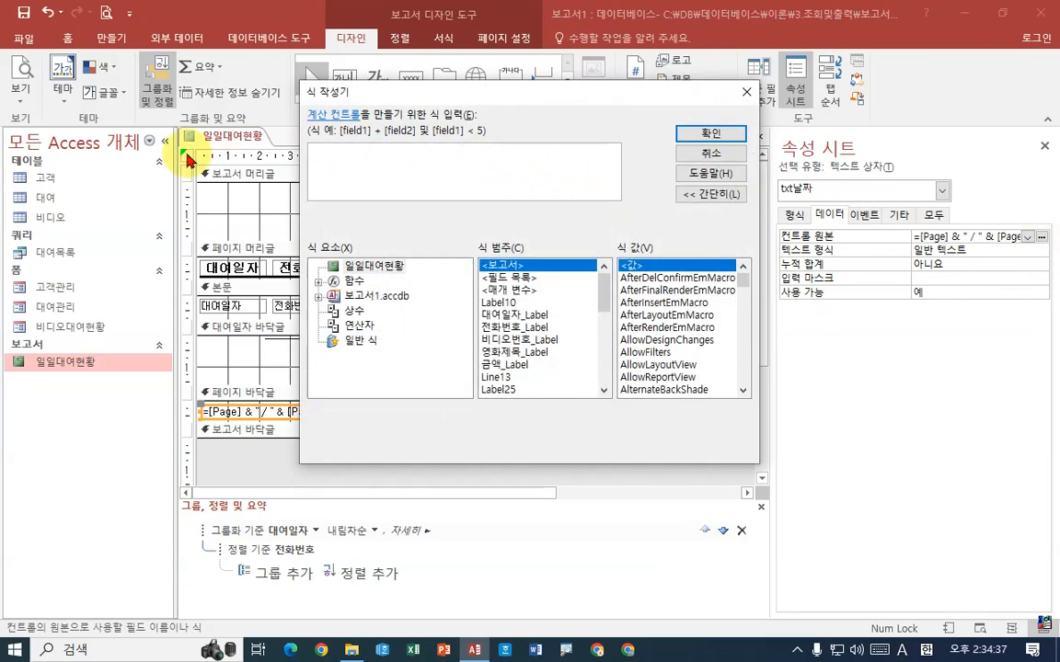
pyautogui.write('date')
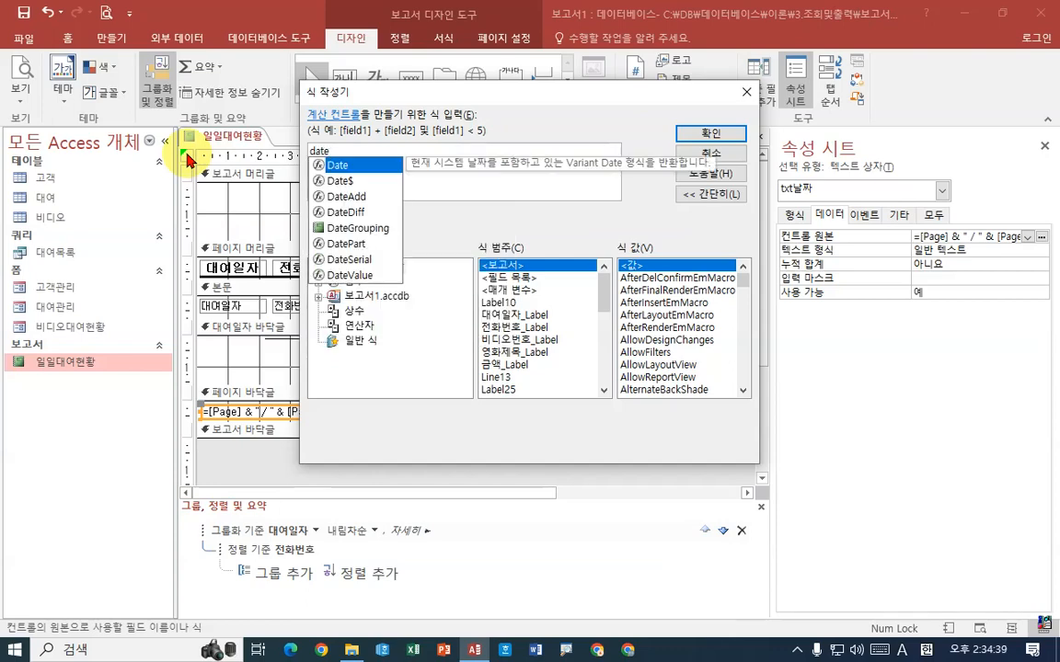
pyautogui.write('(')
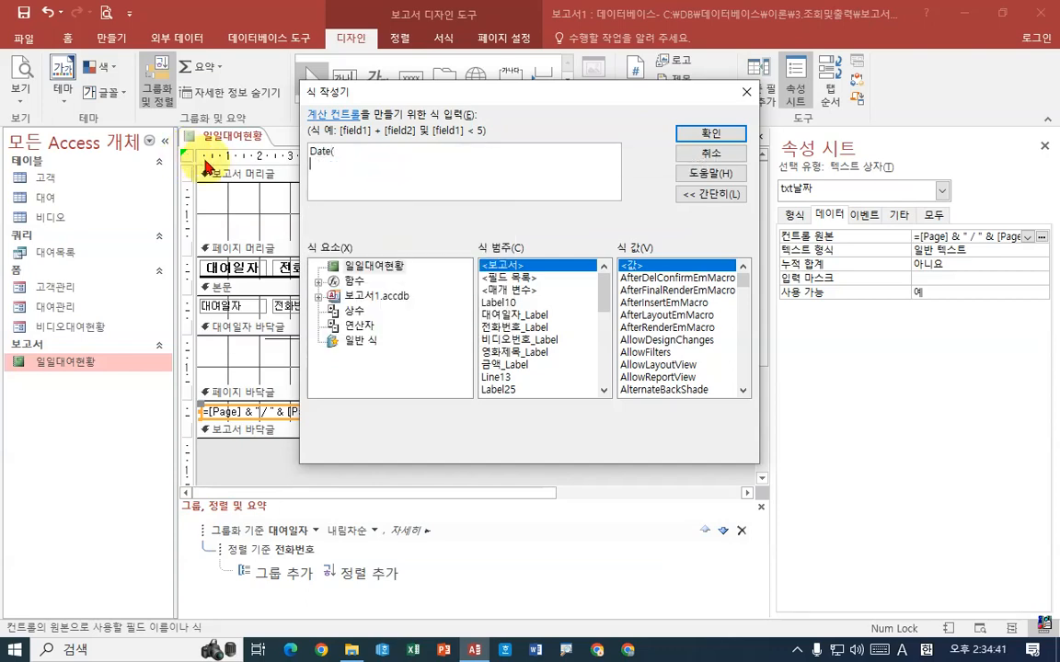
pyautogui.press('BackSpace')
pyautogui.click(689, 139)
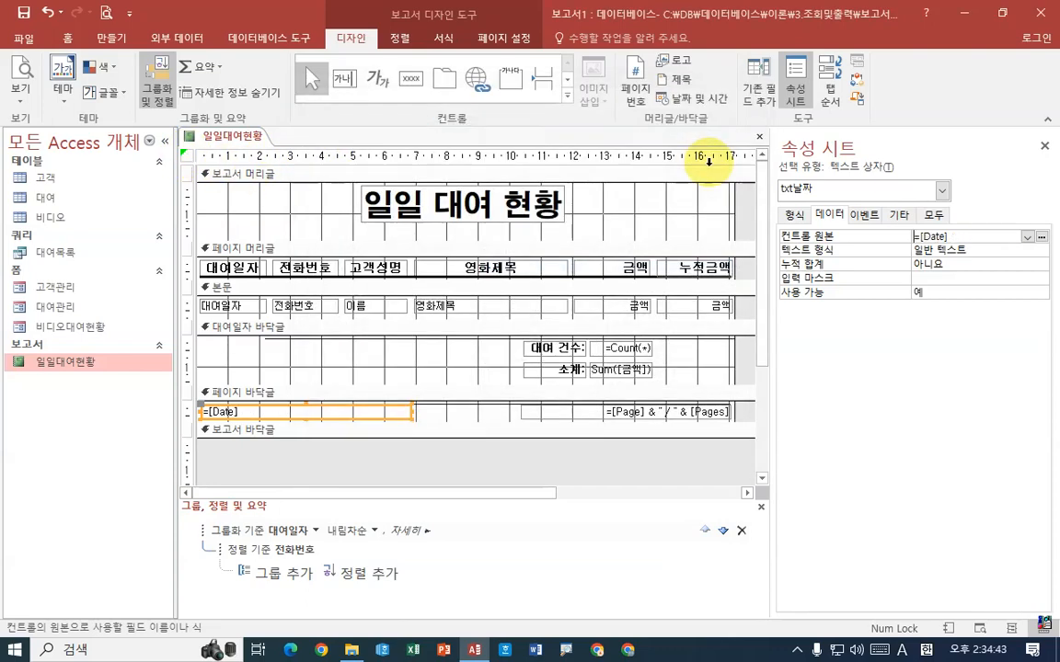
pyautogui.doubleClick(971, 232)
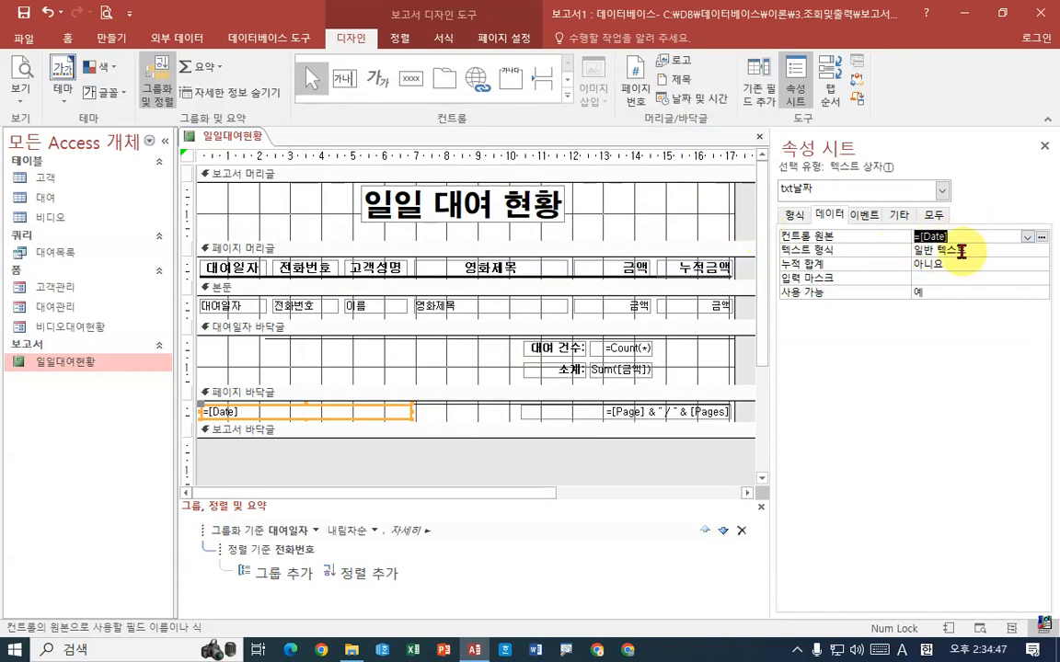
pyautogui.doubleClick(964, 256)
pyautogui.press('Return')
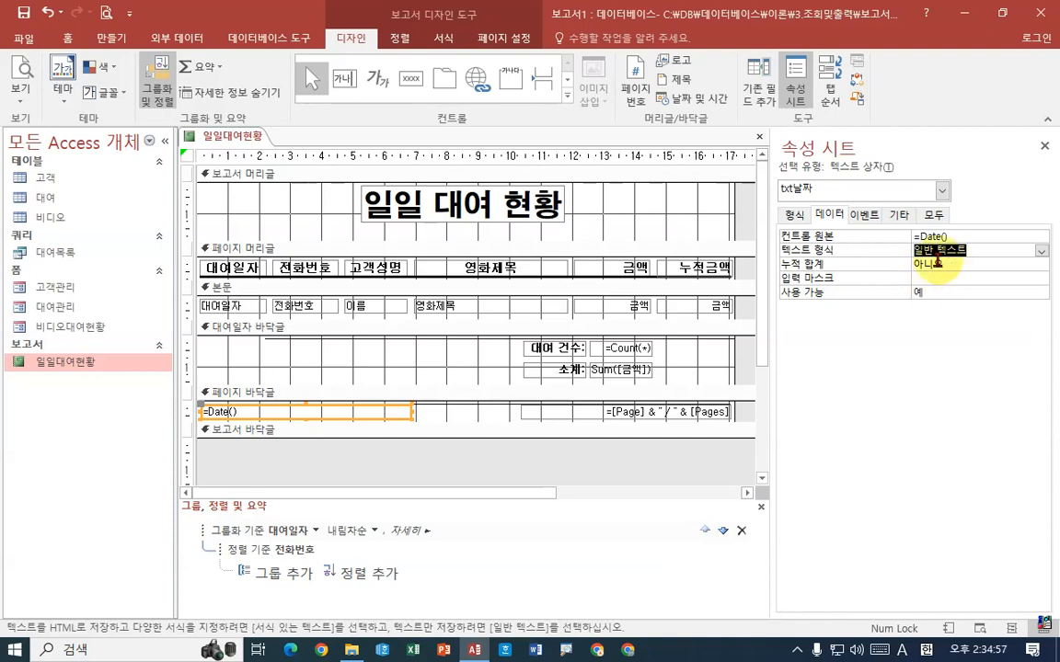
# Preview the report to check the date in the first page's footer, and return to design view
pyautogui.rightClick(244, 136)
pyautogui.click(340, 269)
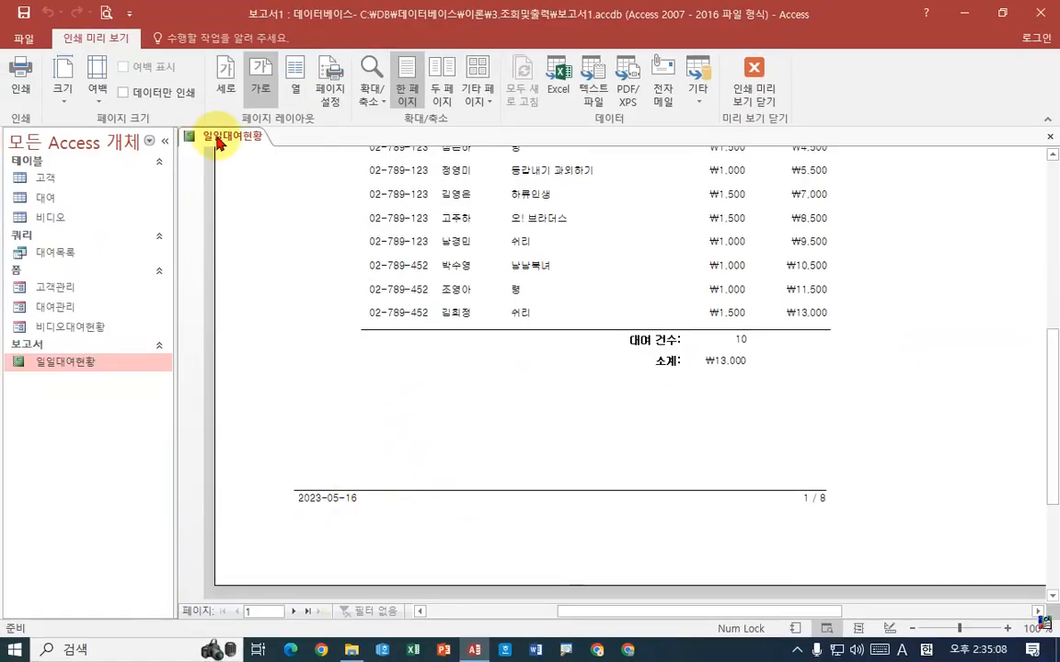
pyautogui.rightClick(219, 136)
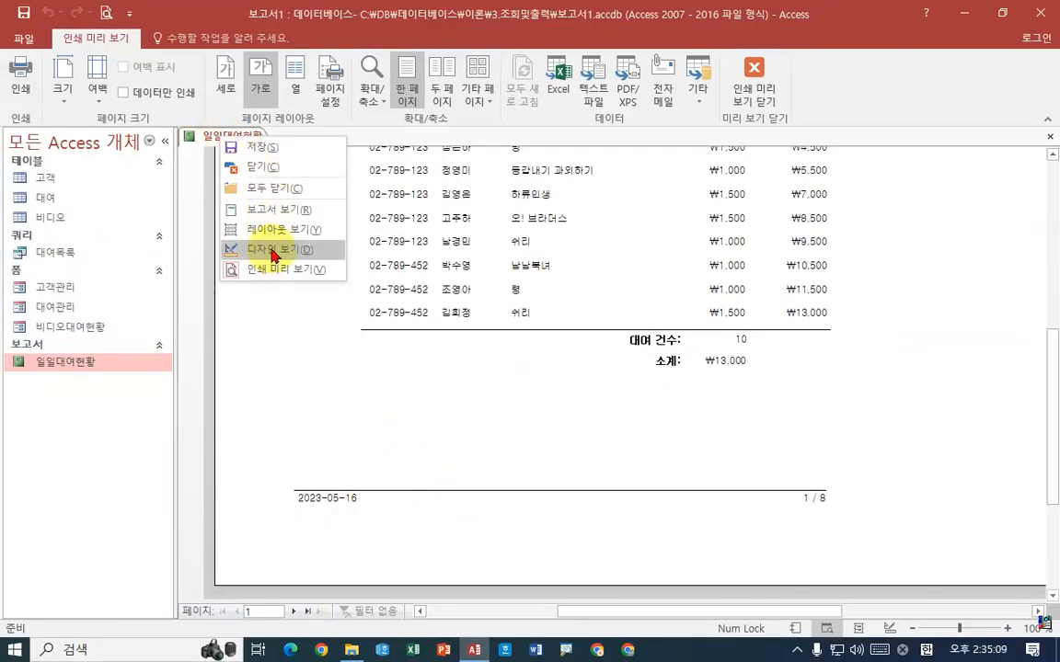
pyautogui.click(274, 250)
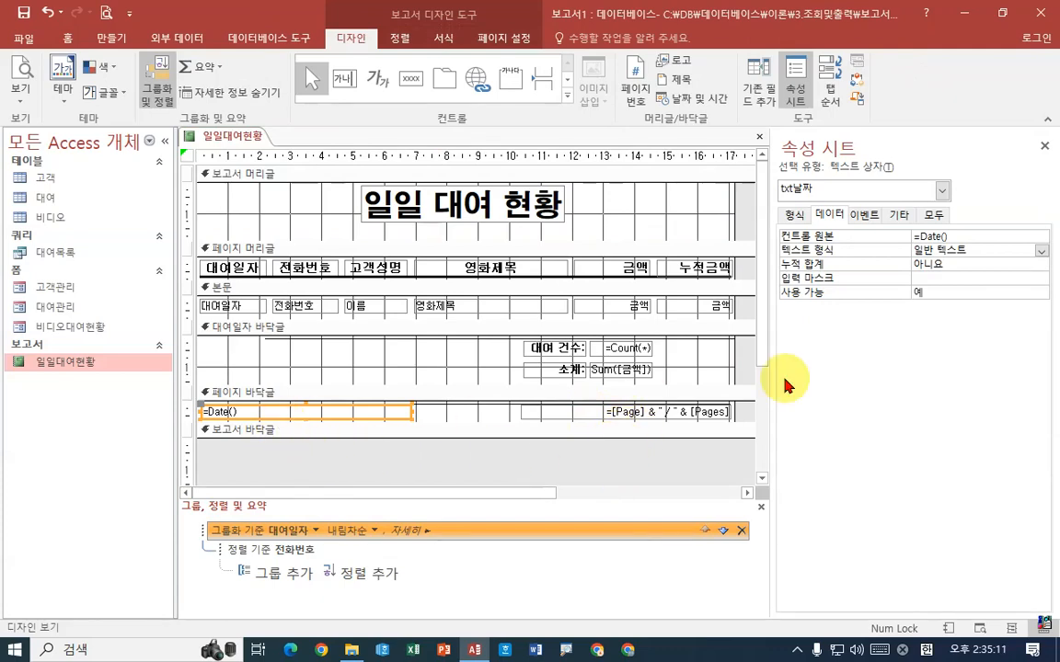
# Set the 형식 property of the txt날짜 text box to 간단한 날짜
pyautogui.click(794, 214)
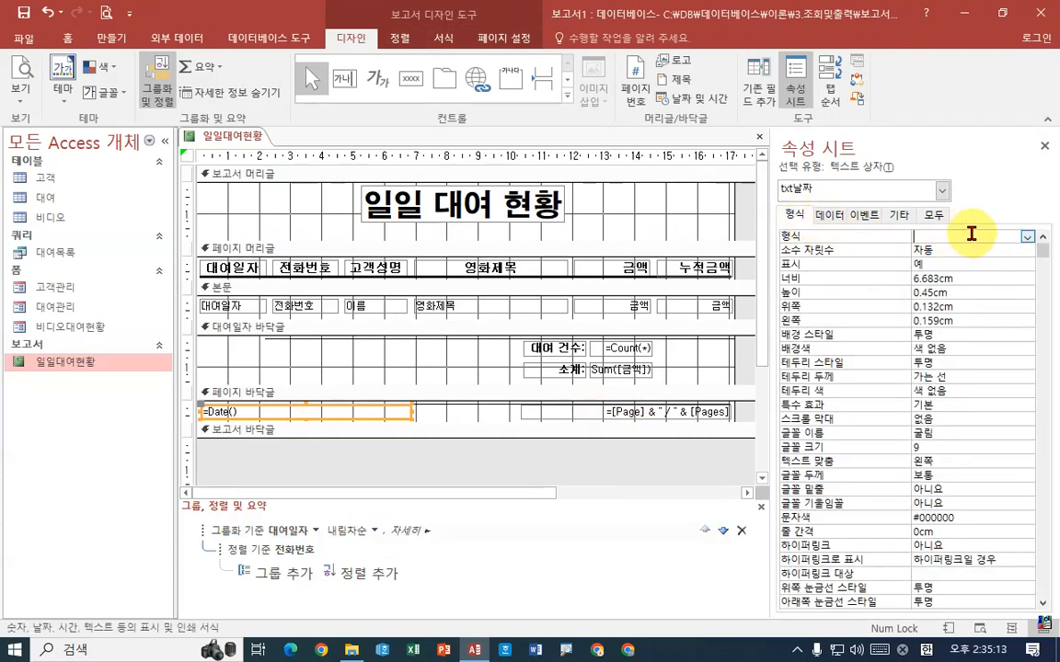
pyautogui.click(1028, 237)
pyautogui.moveTo(772, 248); pyautogui.dragTo(591, 248)
pyautogui.click(1027, 237)
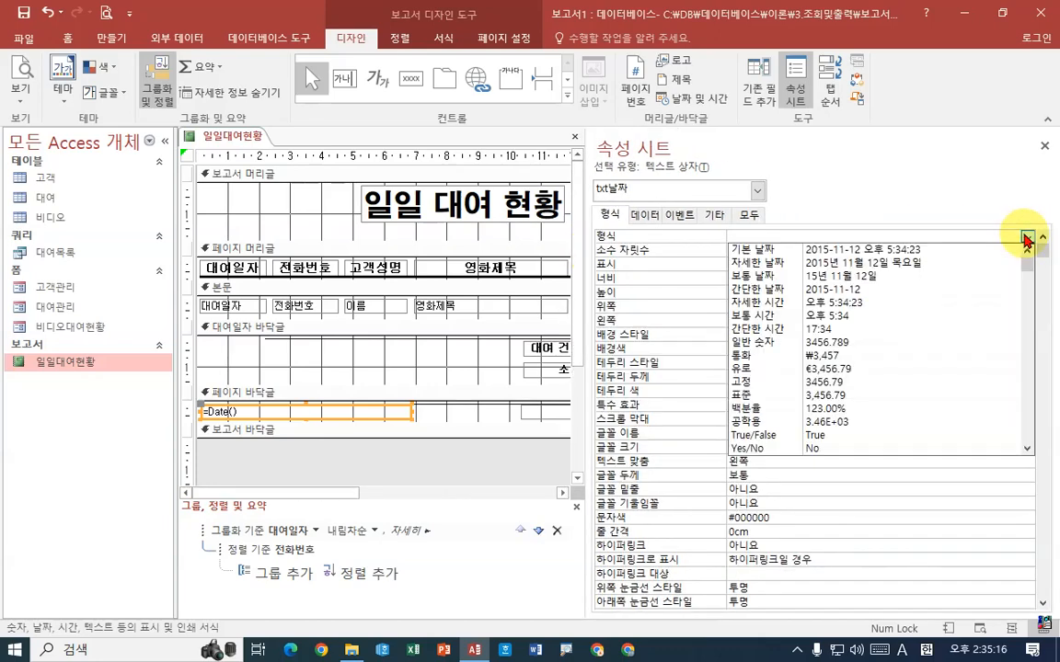
pyautogui.click(837, 290)
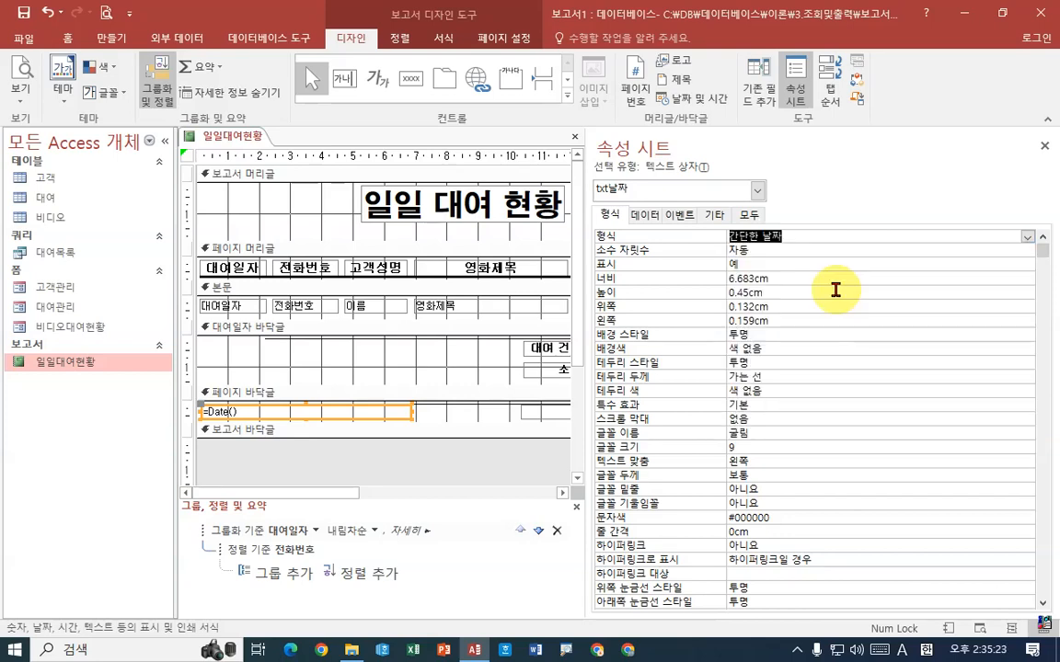
pyautogui.moveTo(590, 298); pyautogui.dragTo(763, 296)
# Preview the report, check the date in the page footer, and examine the layout of the whole first page
pyautogui.rightClick(232, 137)
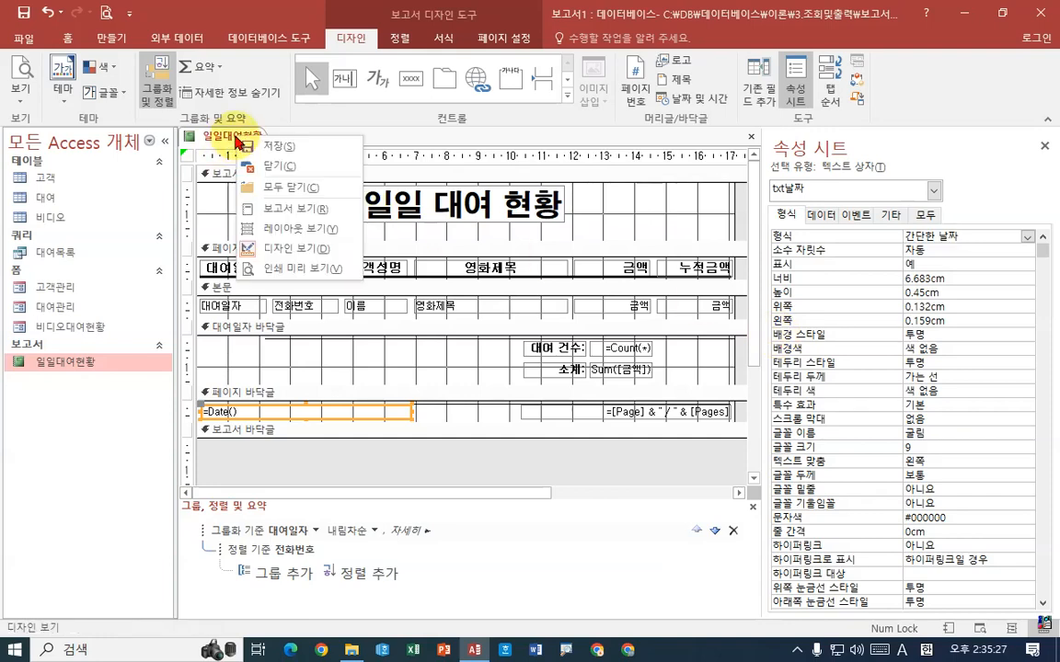
pyautogui.rightClick(263, 138)
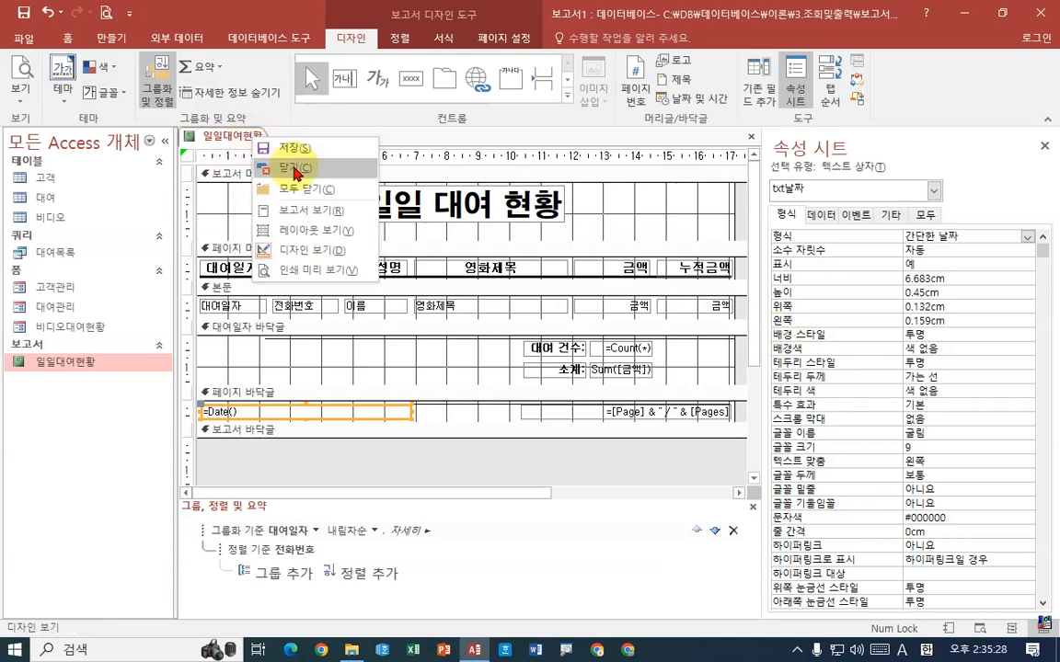
pyautogui.click(313, 270)
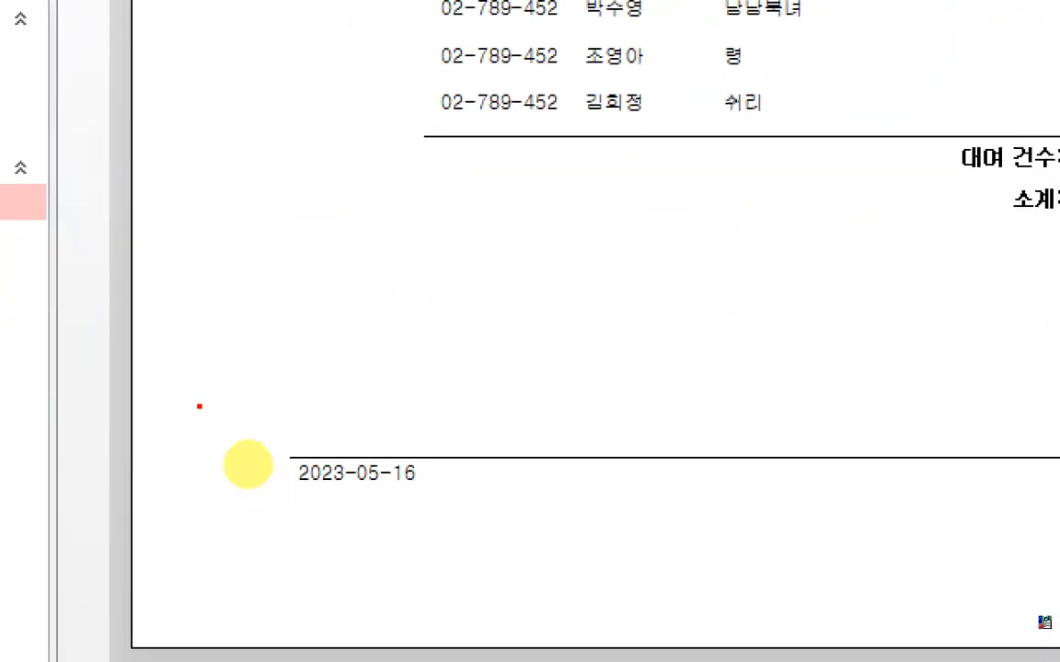
pyautogui.moveTo(199, 406); pyautogui.dragTo(463, 523)
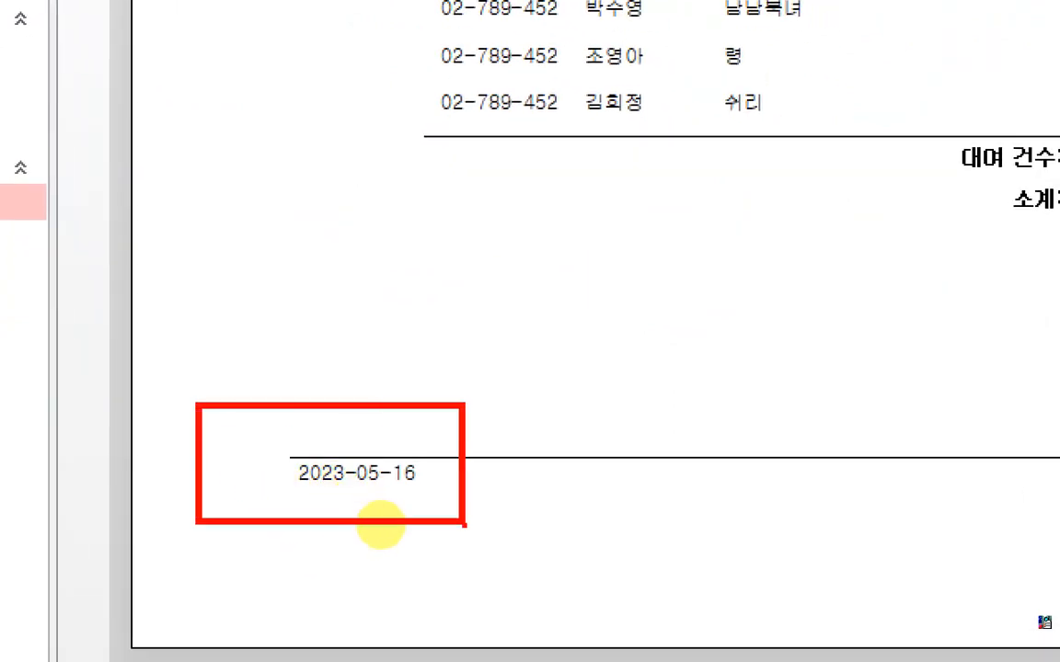
pyautogui.moveTo(448, 411); pyautogui.dragTo(516, 303)
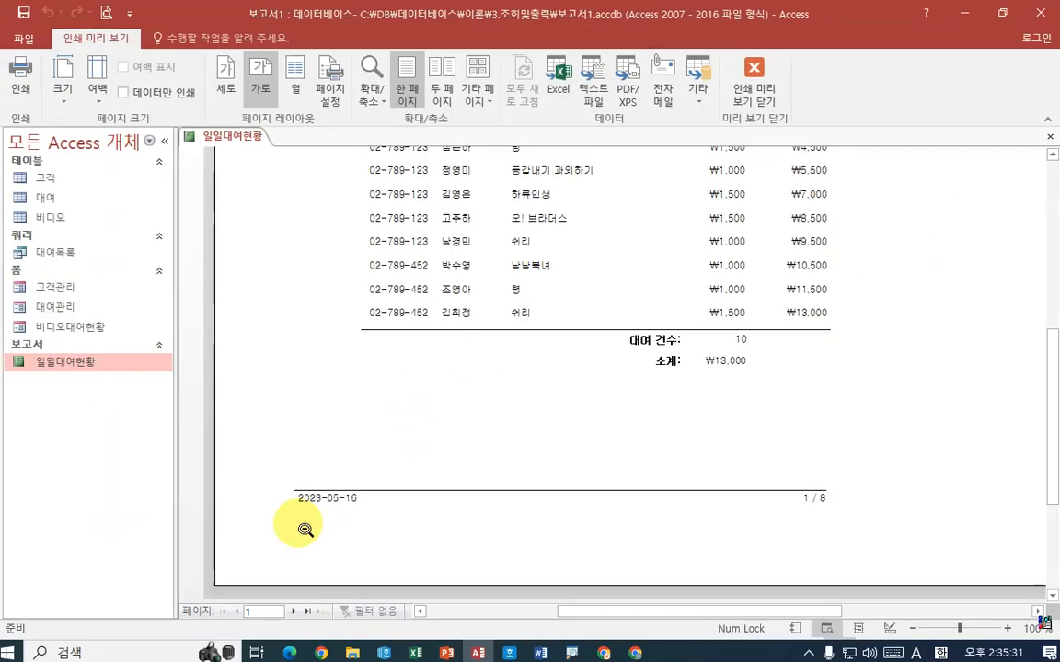
pyautogui.scroll(5, 837, 405)
pyautogui.scroll(-2, 626, 437)
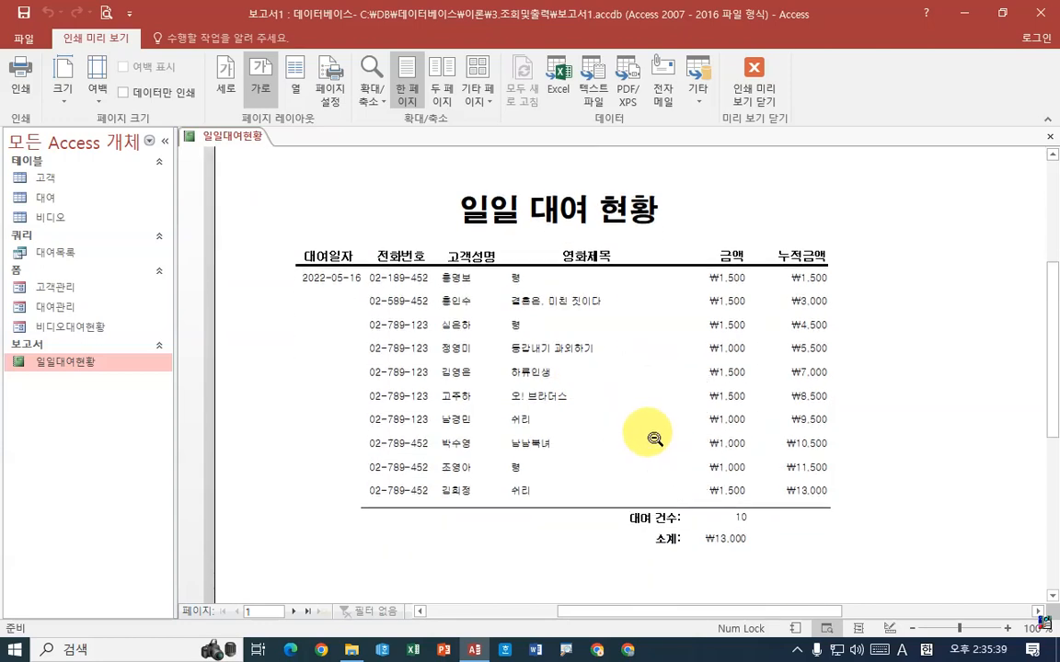
pyautogui.click(651, 440)
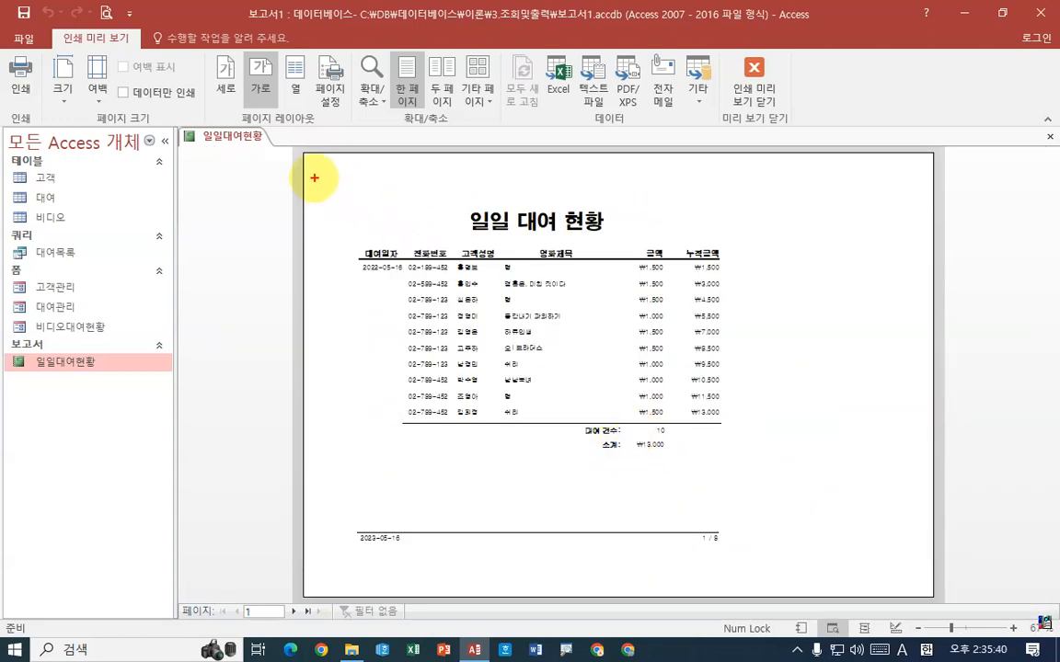
pyautogui.moveTo(311, 179)
pyautogui.mouseDown()
pyautogui.moveTo(421, 237)
pyautogui.moveTo(733, 517)
pyautogui.moveTo(766, 569)
pyautogui.mouseUp()
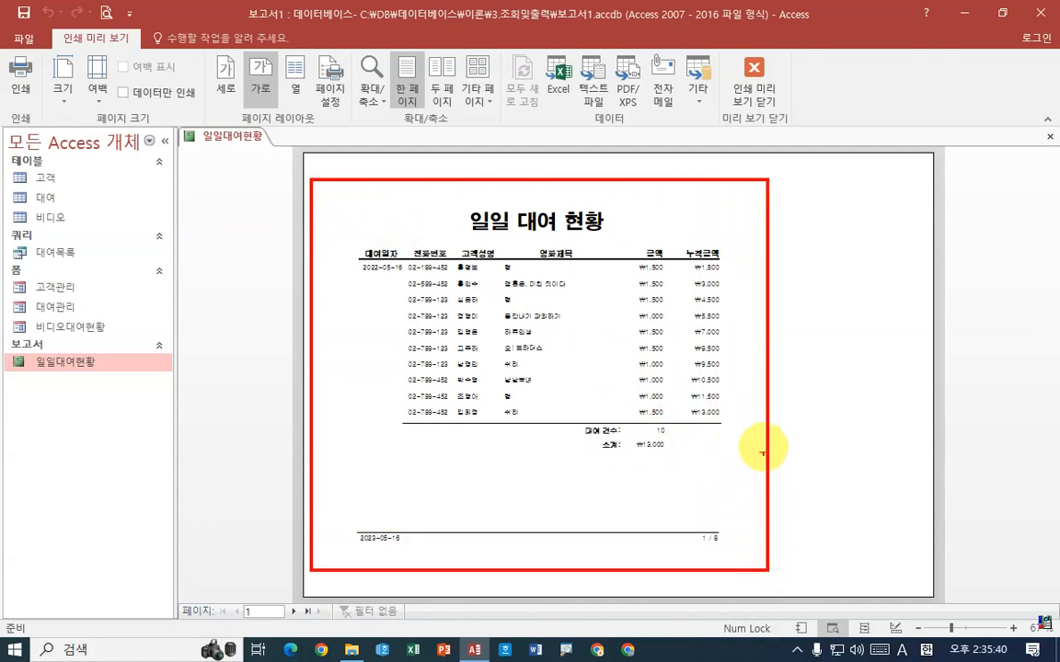
pyautogui.moveTo(647, 220); pyautogui.dragTo(688, 193)
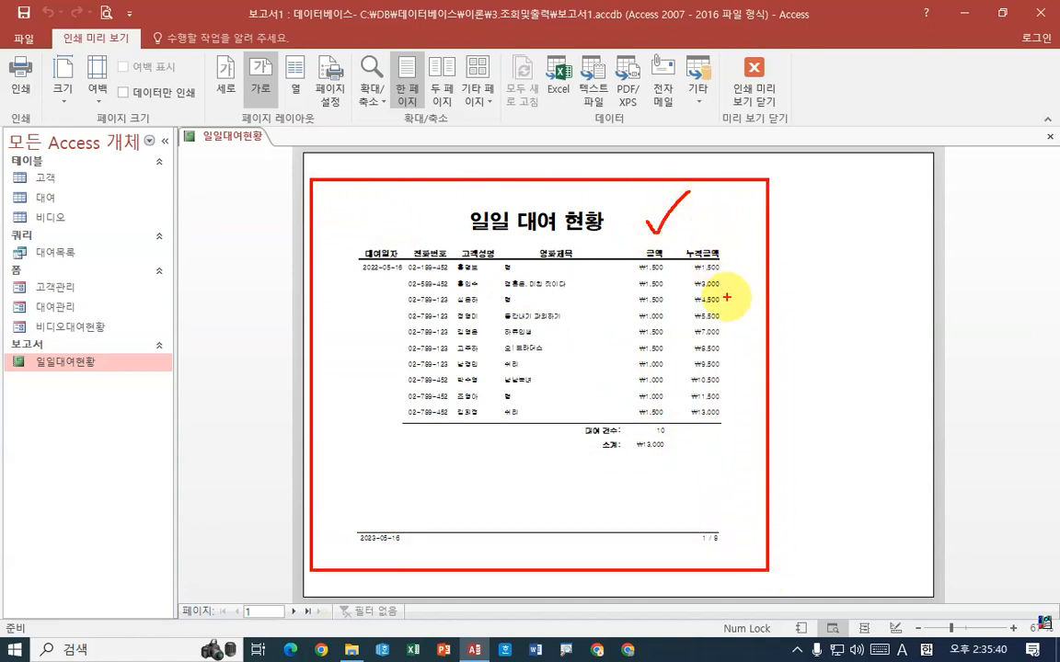